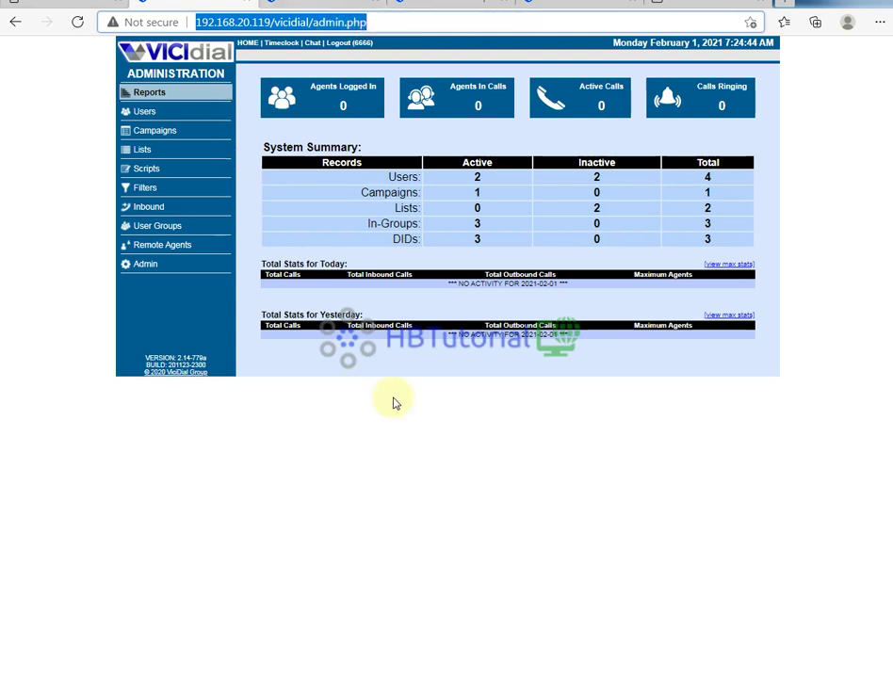
View the System Summary dashboard listing 3 active in-groups and 3 active DIDs.
left_click(423, 425)
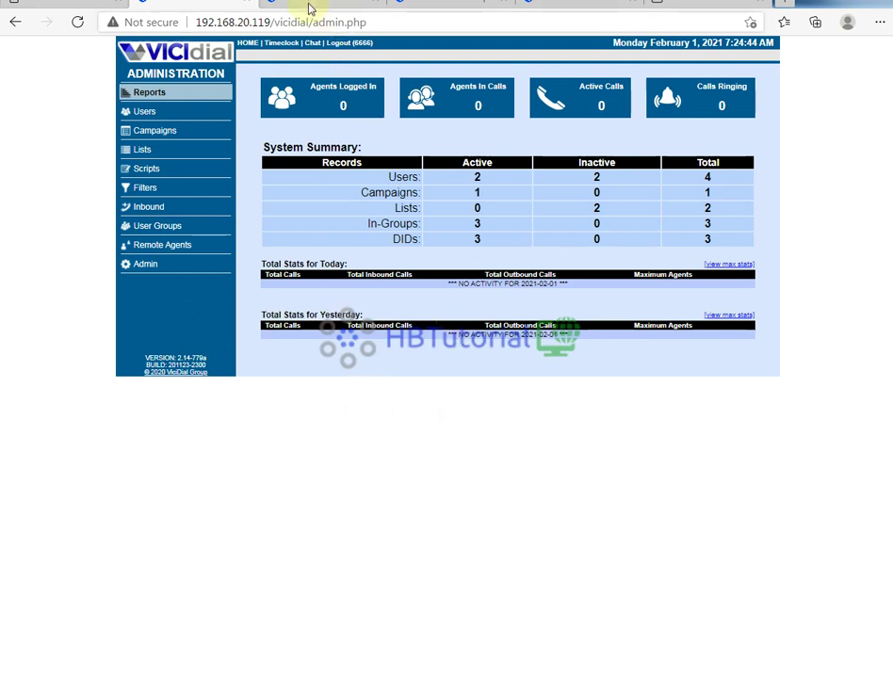
left_click(159, 206)
left_click(359, 152)
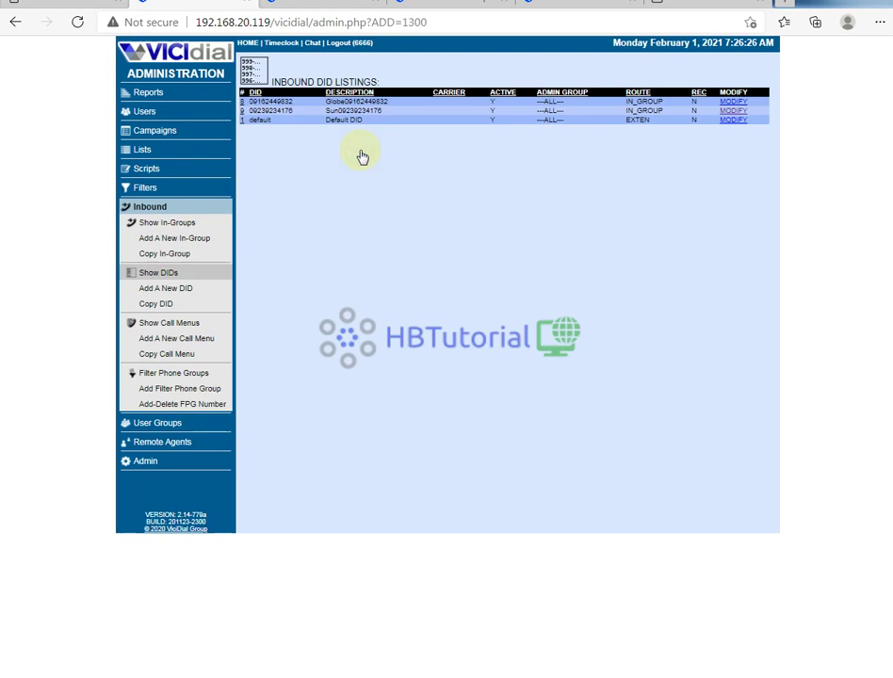
left_click_drag(667, 116, 279, 109)
left_click(241, 110)
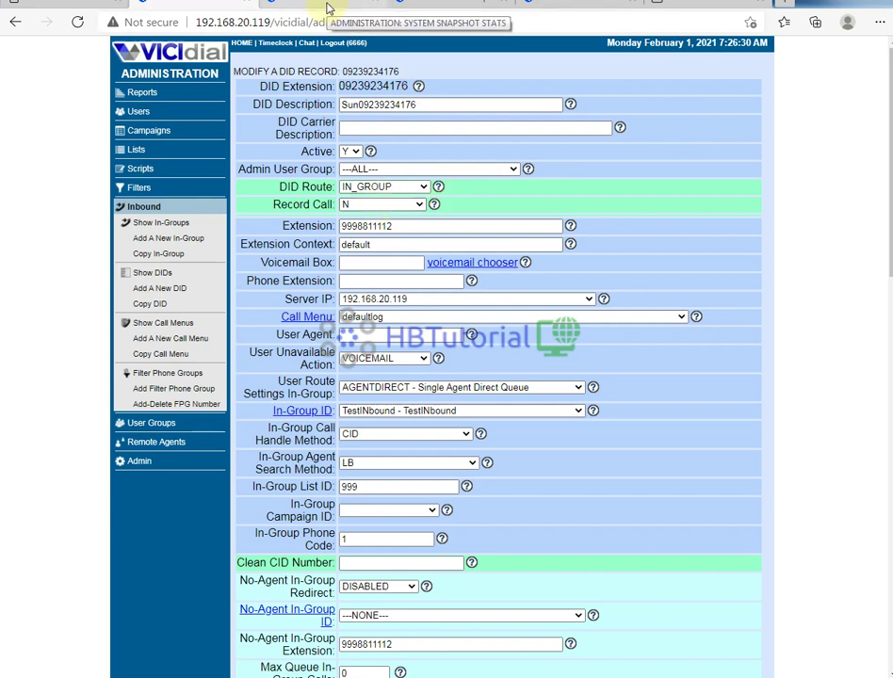
left_click(328, 9)
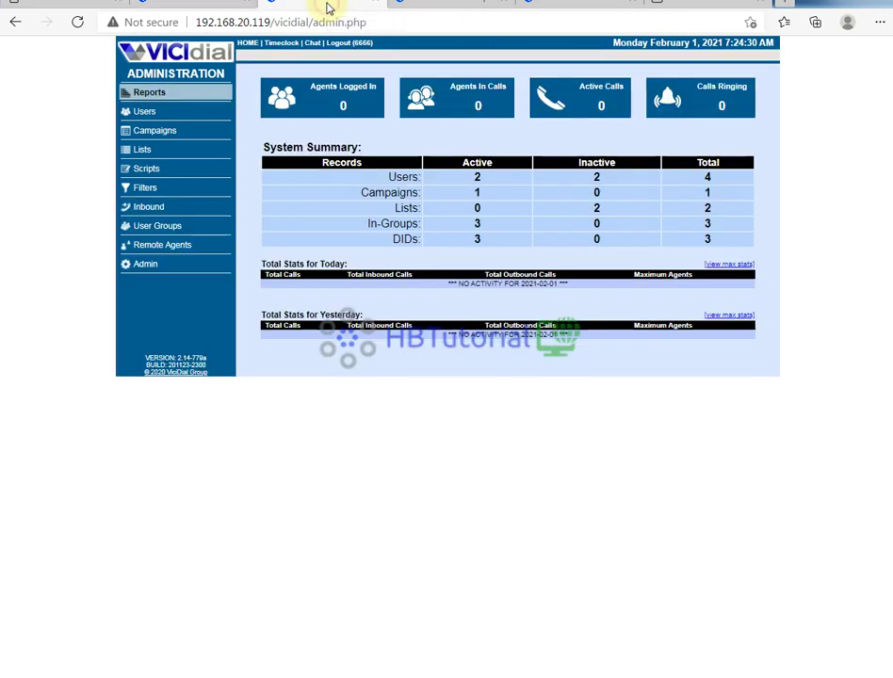
left_click(154, 94)
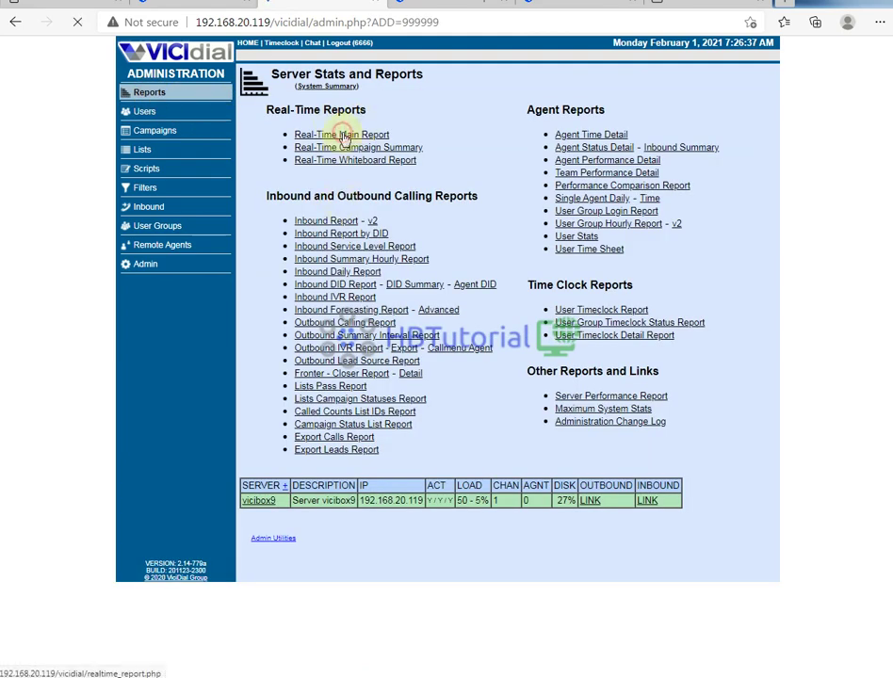
Set the Real-Time Main Report to refresh every 4 seconds and check the waiting TestINbound call.
left_click(325, 127)
left_click(252, 62)
left_click(428, 97)
left_click(431, 113)
left_click(350, 339)
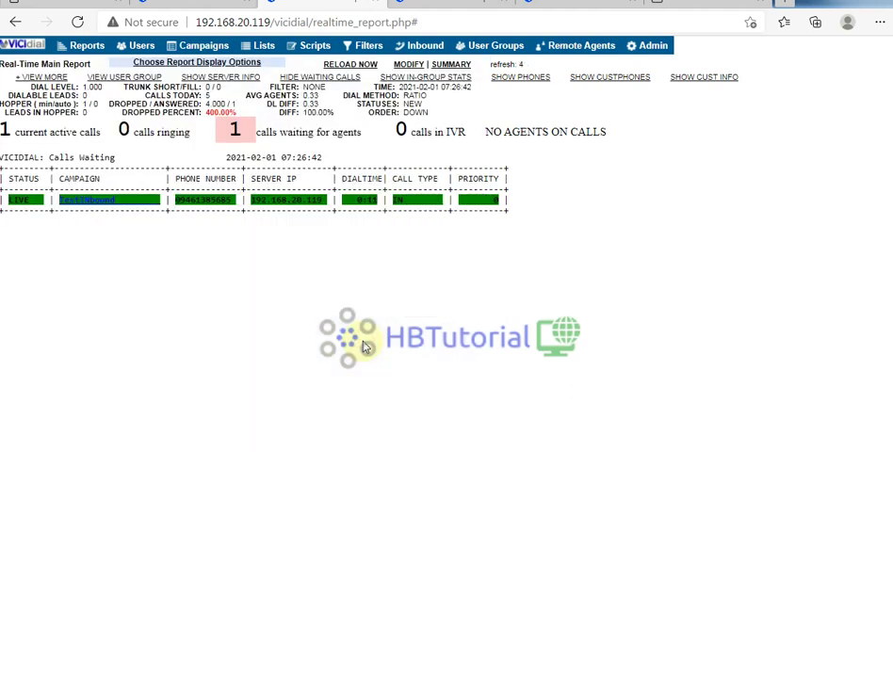
left_click_drag(518, 209, 4, 193)
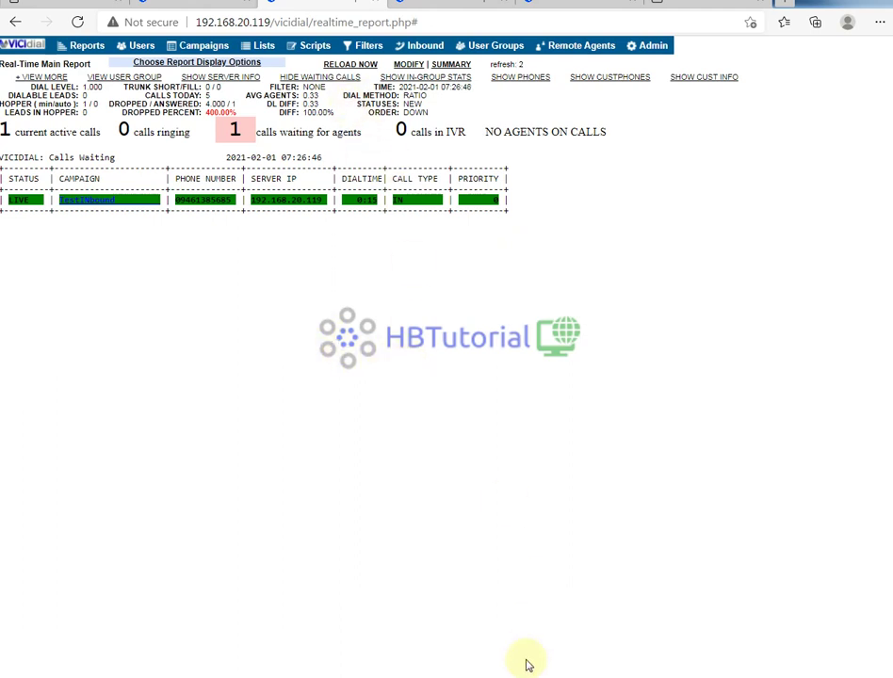
left_click(563, 10)
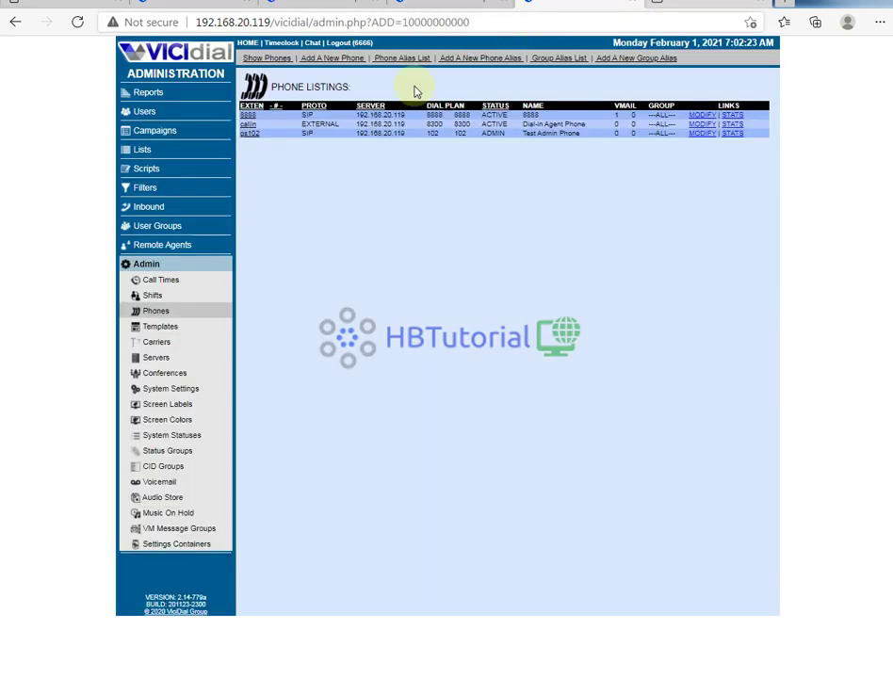
Log out of the admin interface and reach the agent login page from the server root.
left_click(339, 47)
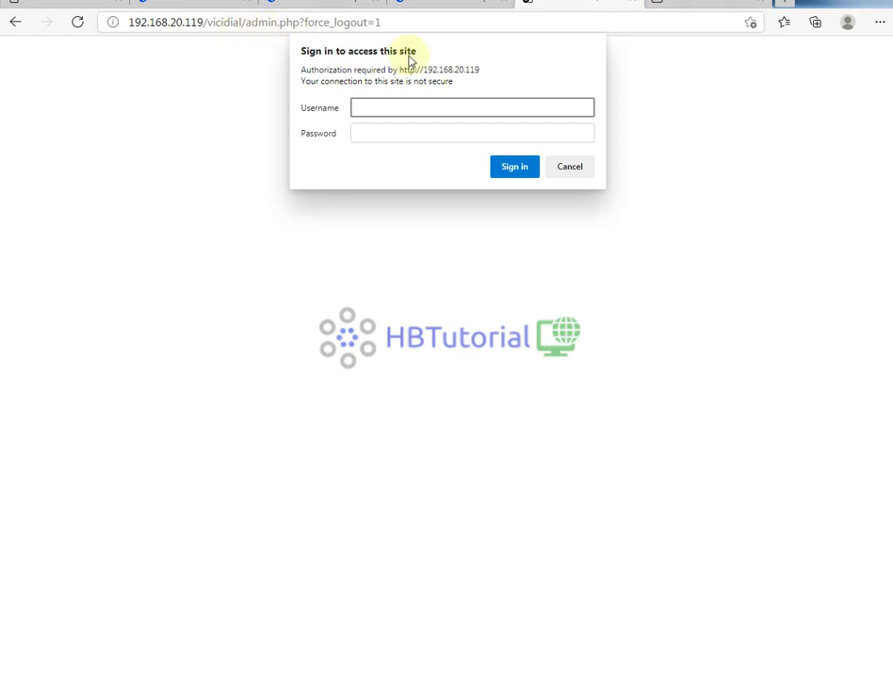
left_click(578, 168)
left_click_drag(275, 23, 449, 23)
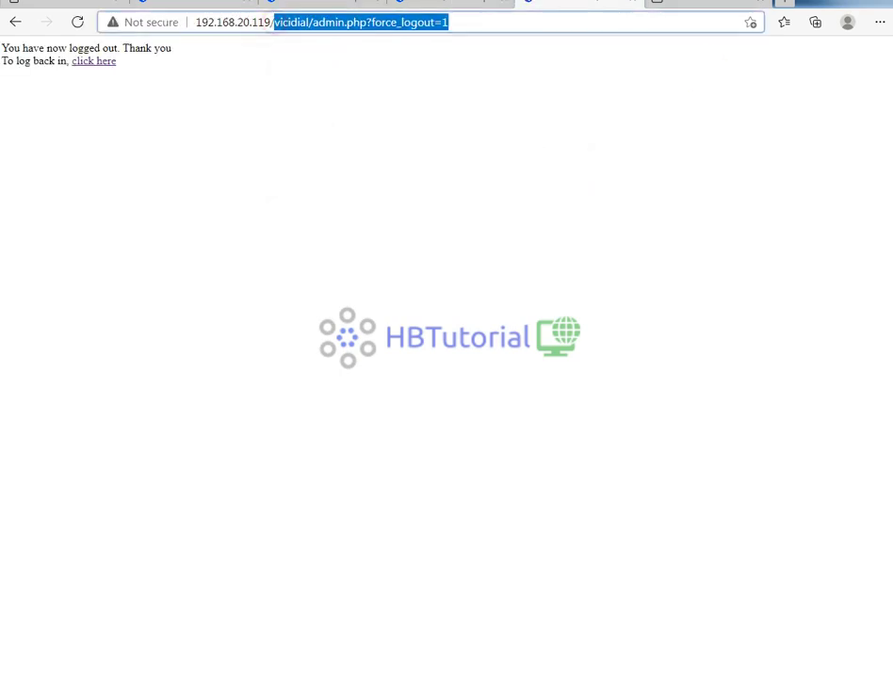
key("BackSpace")
key("Return")
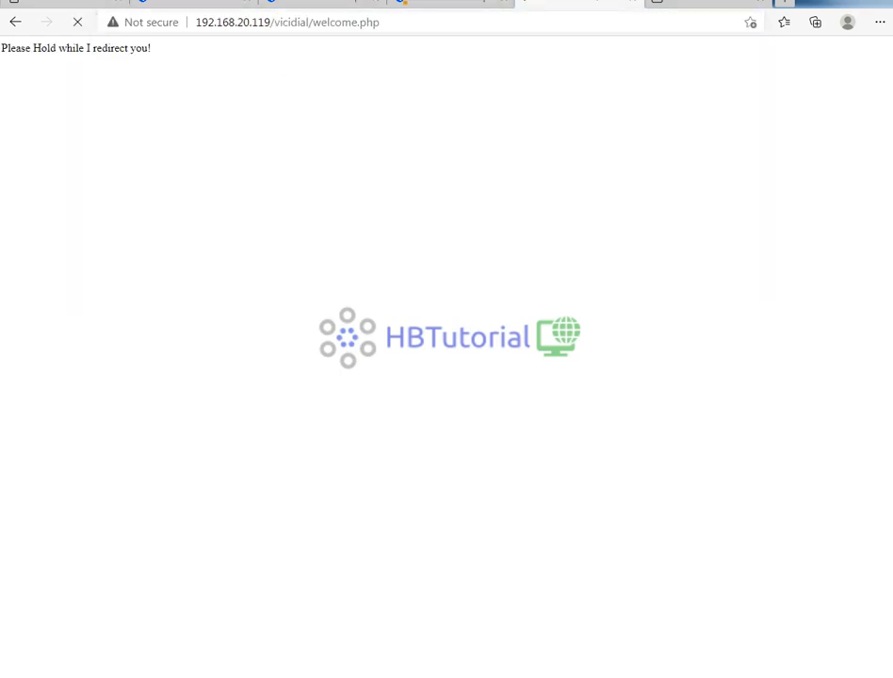
left_click(458, 146)
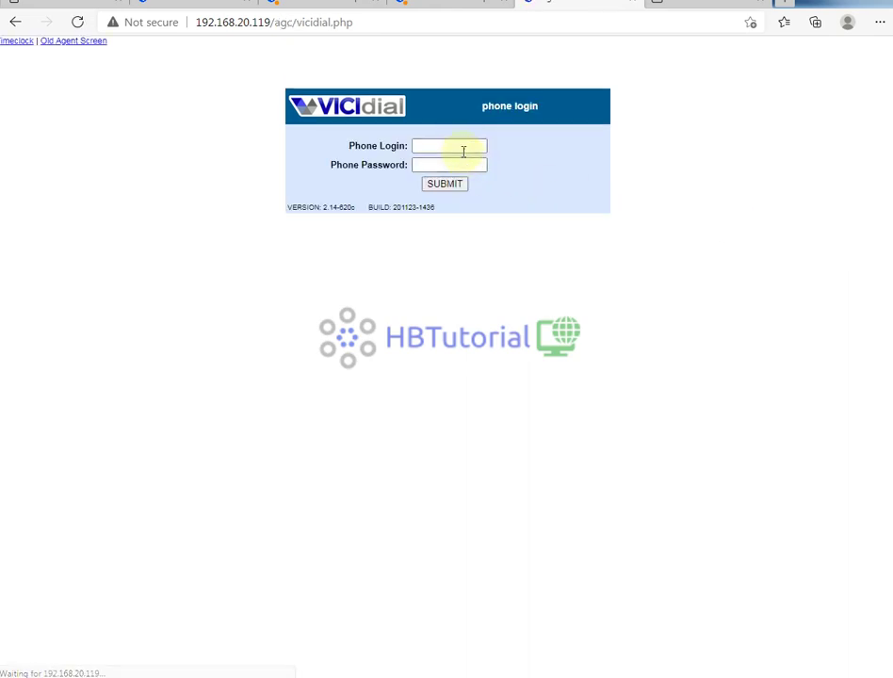
Log in as phone 8888 with the agent user credentials on campaign TestIN.
type("8888")
left_click(460, 163)
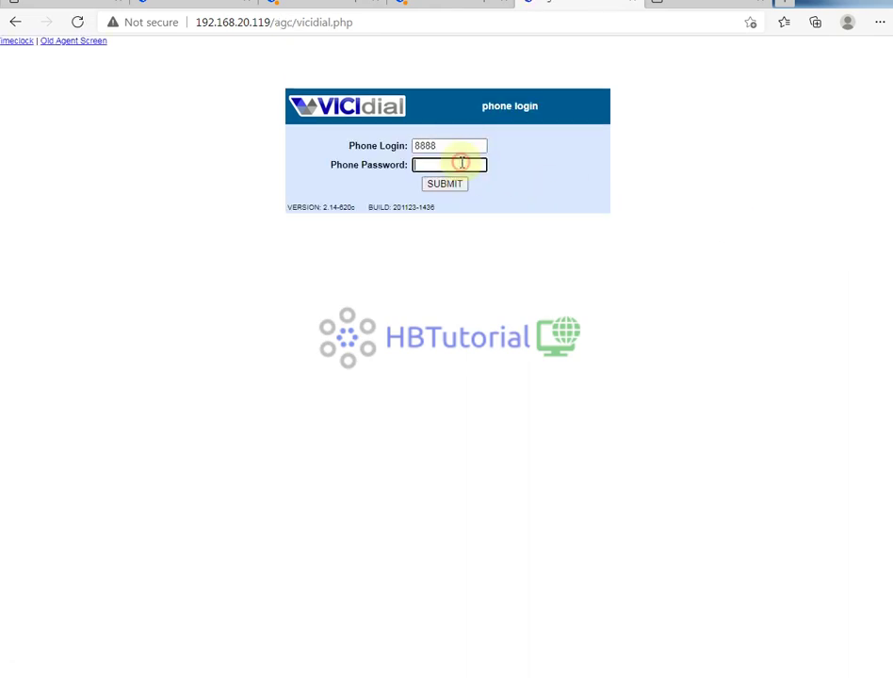
left_click(448, 184)
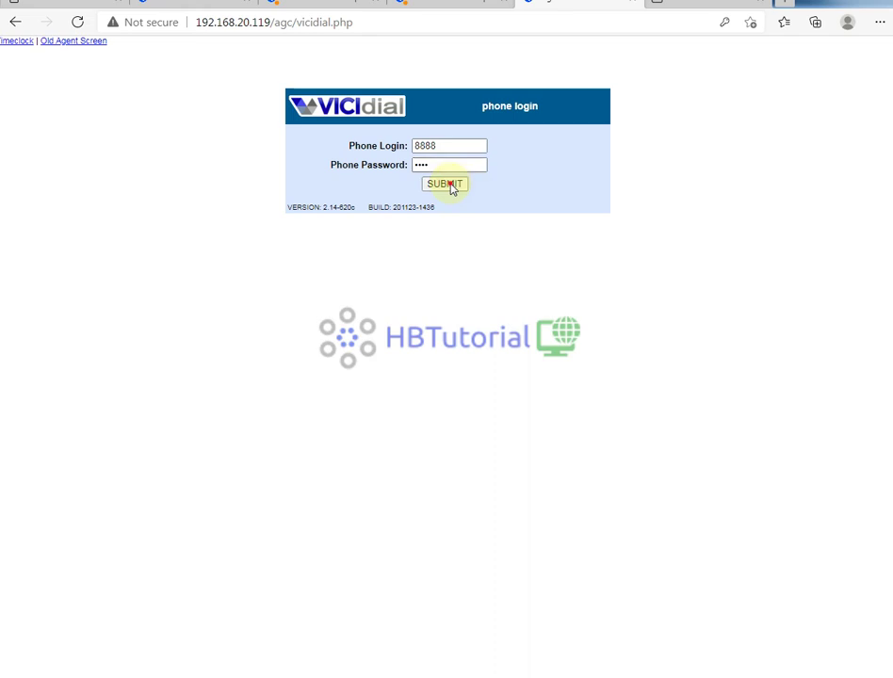
left_click(443, 146)
type("8888")
left_click(443, 164)
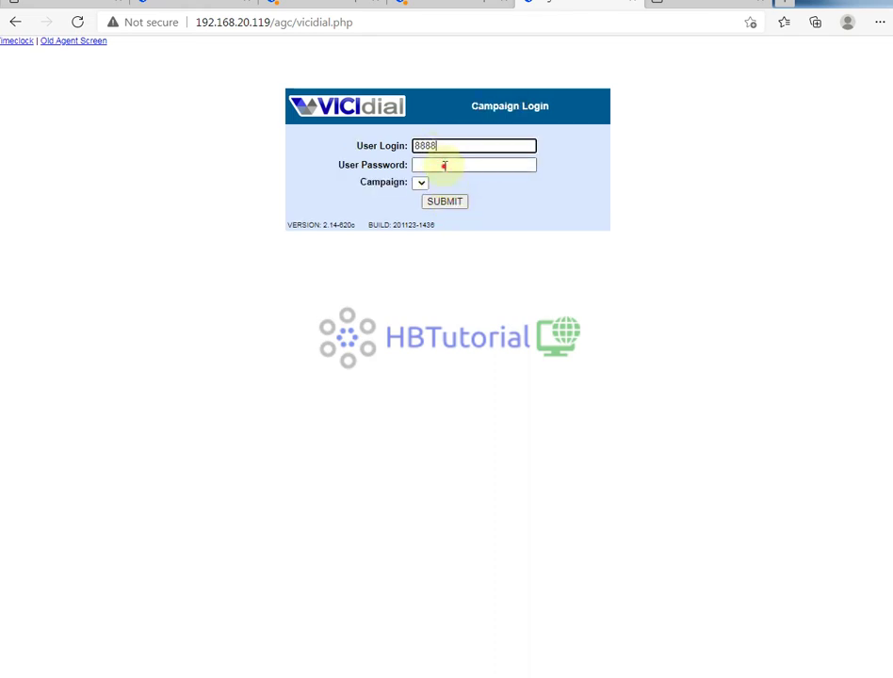
type("8888")
left_click(425, 183)
left_click(436, 208)
left_click(396, 203)
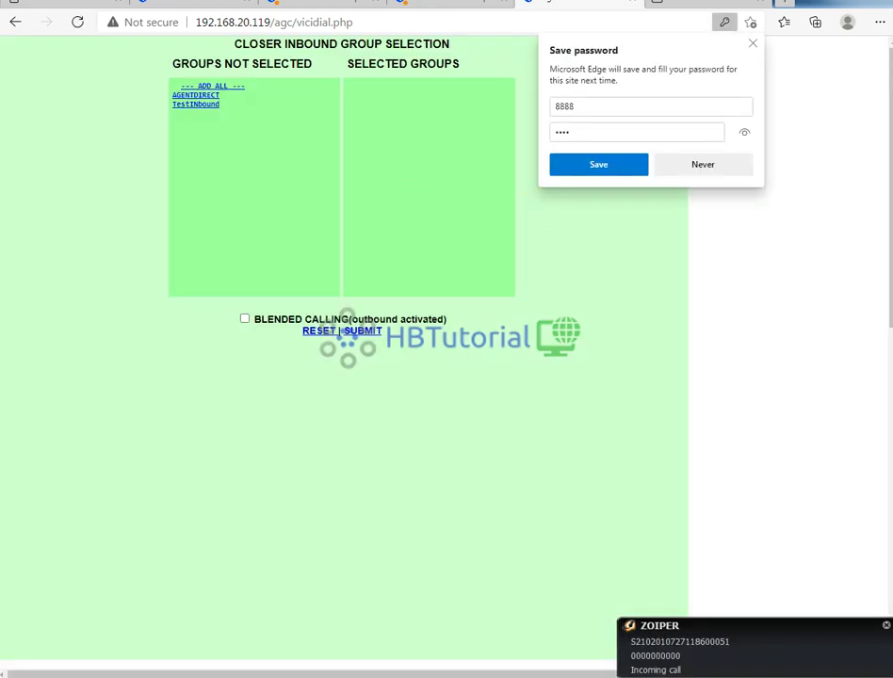
Answer the softphone call, add all in-groups with Blended Calling on, and enter the agent screen.
left_click(685, 651)
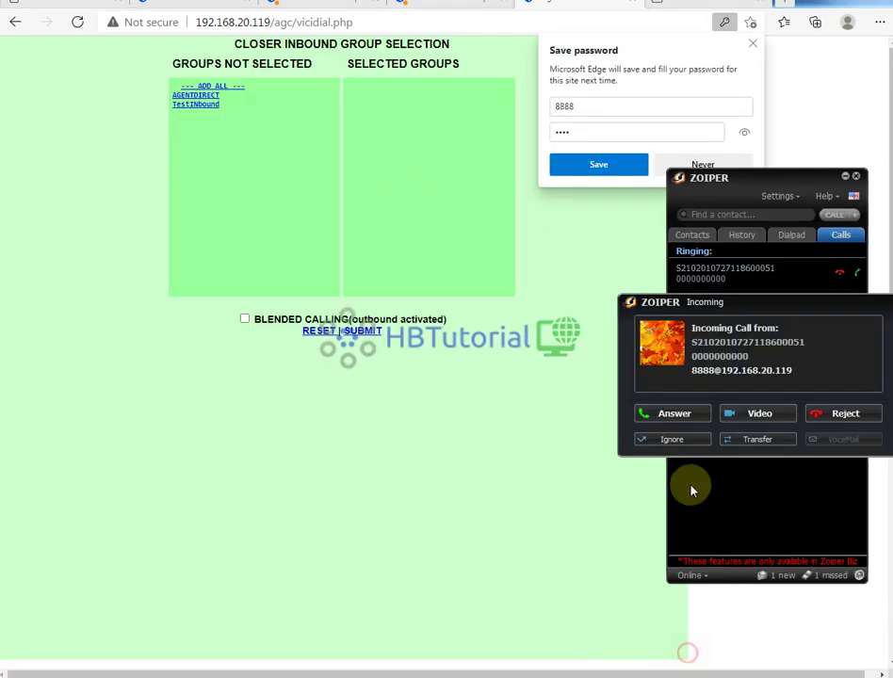
left_click(677, 418)
left_click(209, 85)
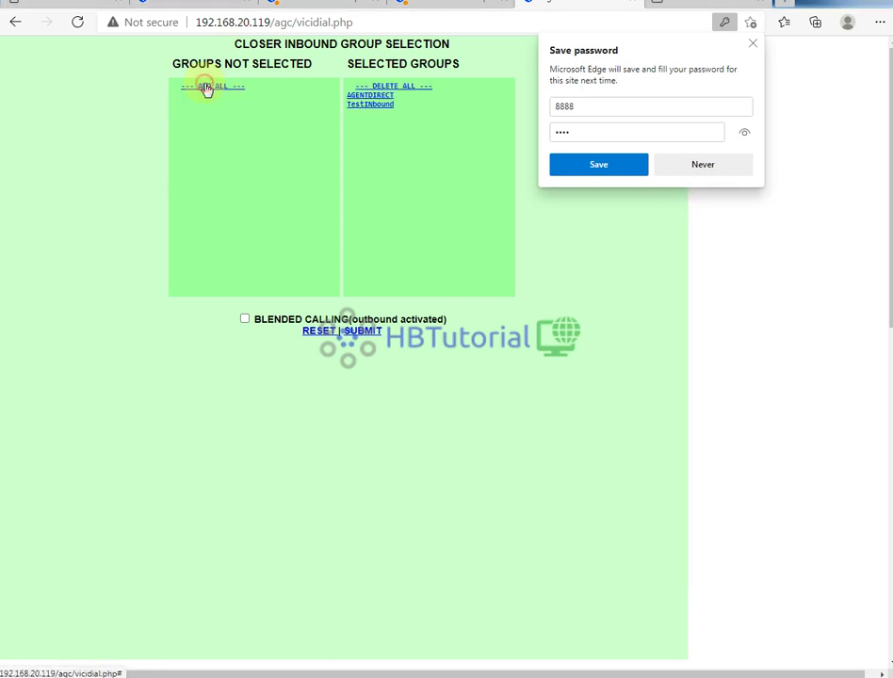
left_click(752, 44)
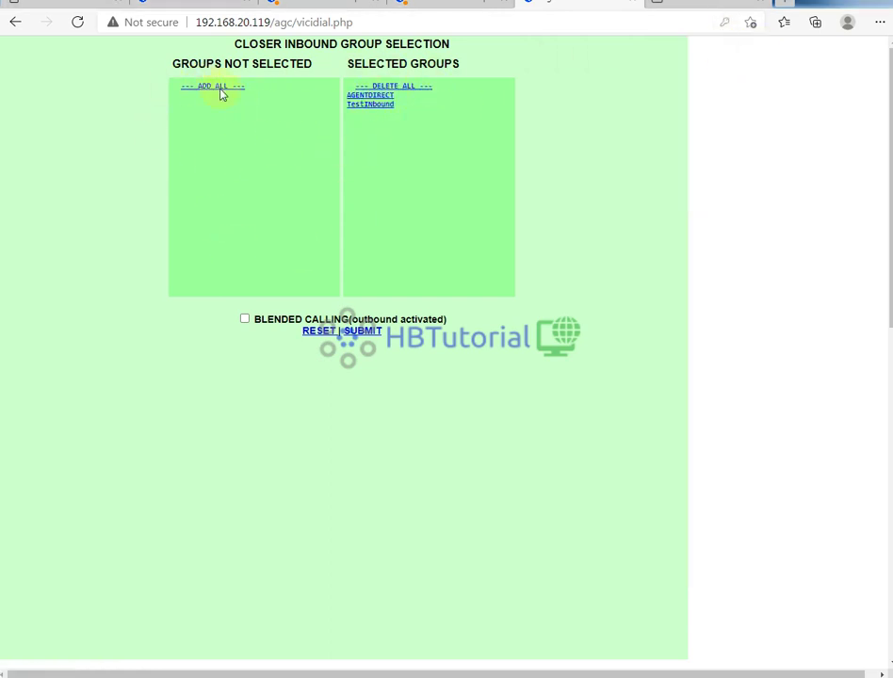
left_click(246, 320)
left_click(361, 332)
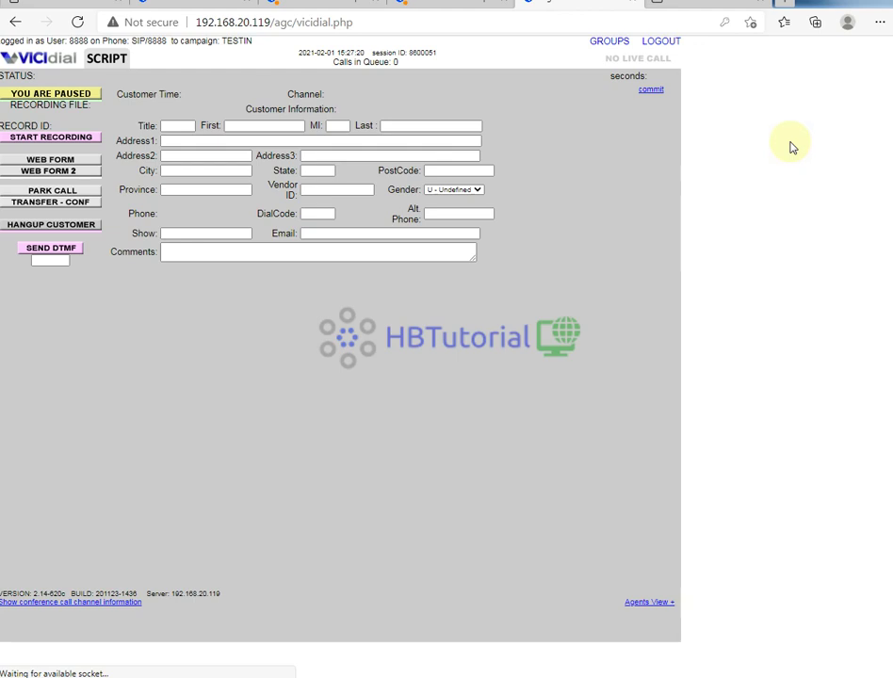
Check the Calls in Queue count, reload the agent screen, and log the agent out.
left_click_drag(381, 62, 439, 67)
left_click(418, 75)
left_click(77, 22)
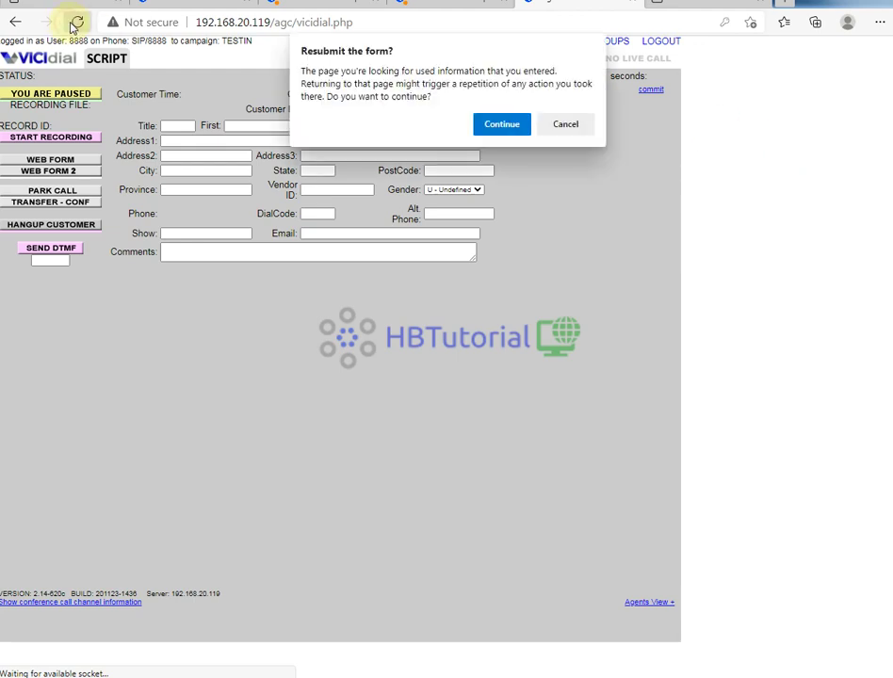
left_click(561, 125)
left_click(306, 87)
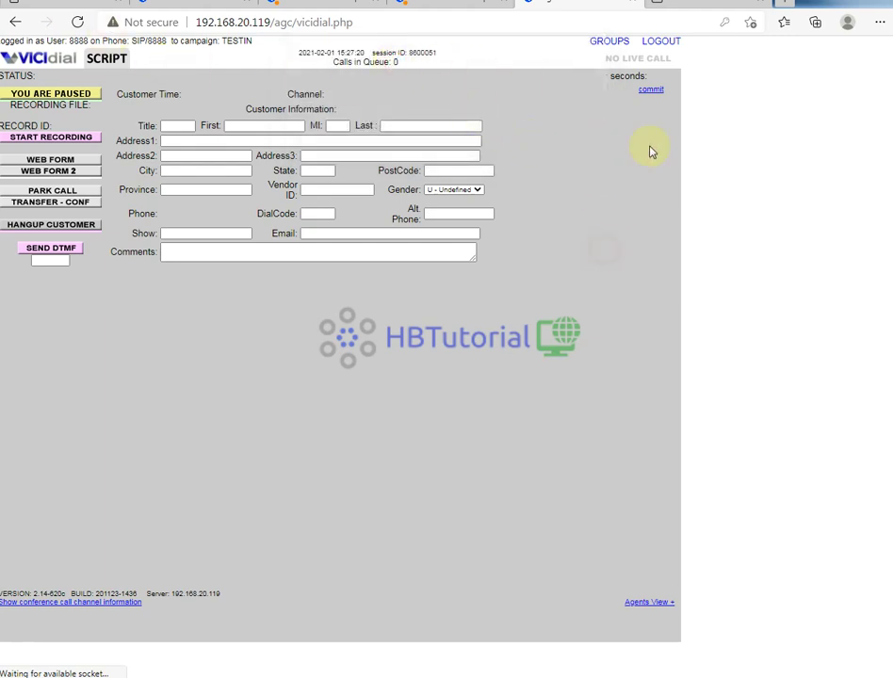
left_click(657, 43)
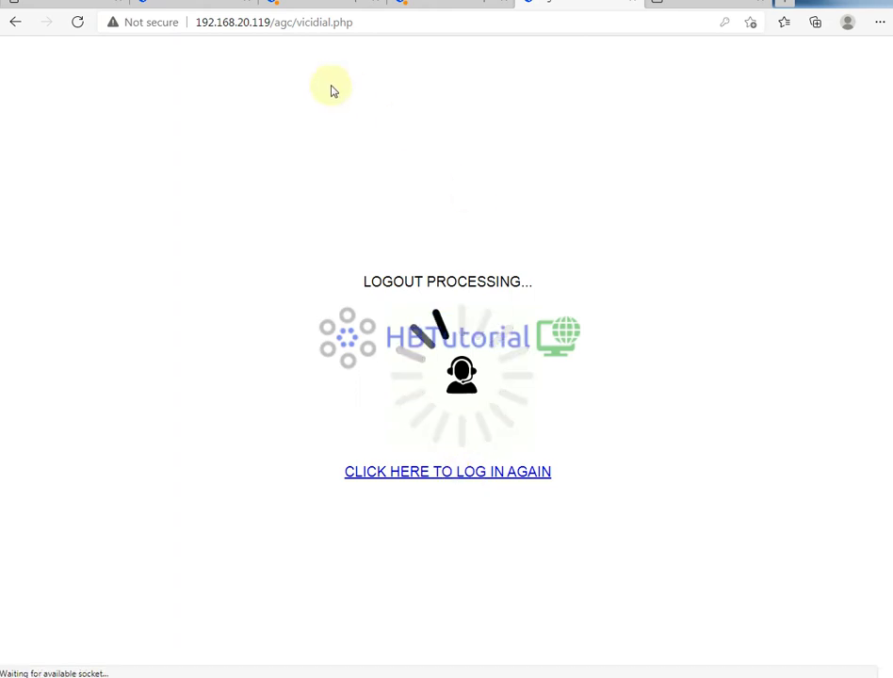
Sign in as admin on the real-time report, showing zero agents and one call waiting.
left_click(325, 8)
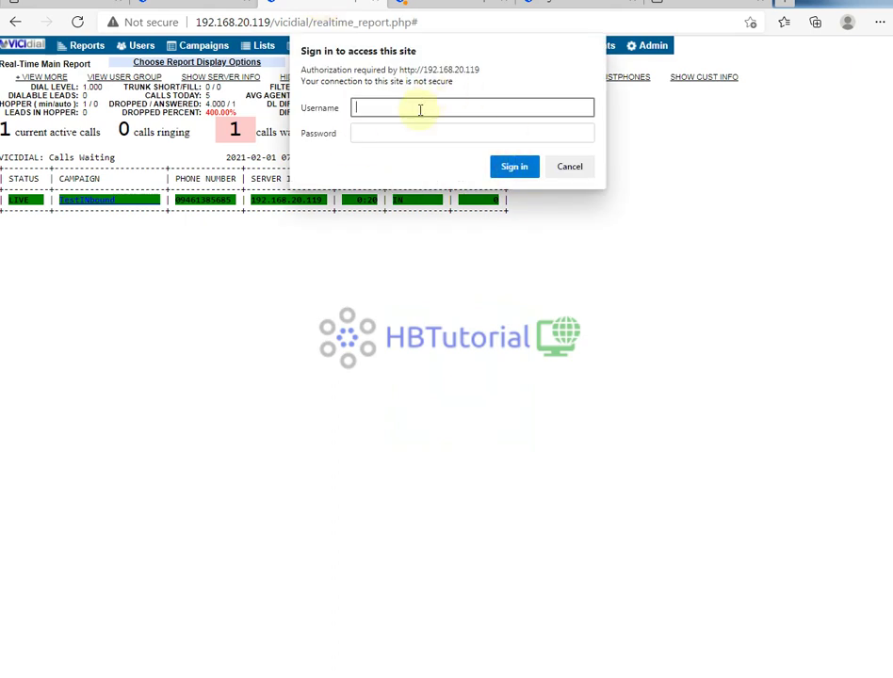
key("Tab")
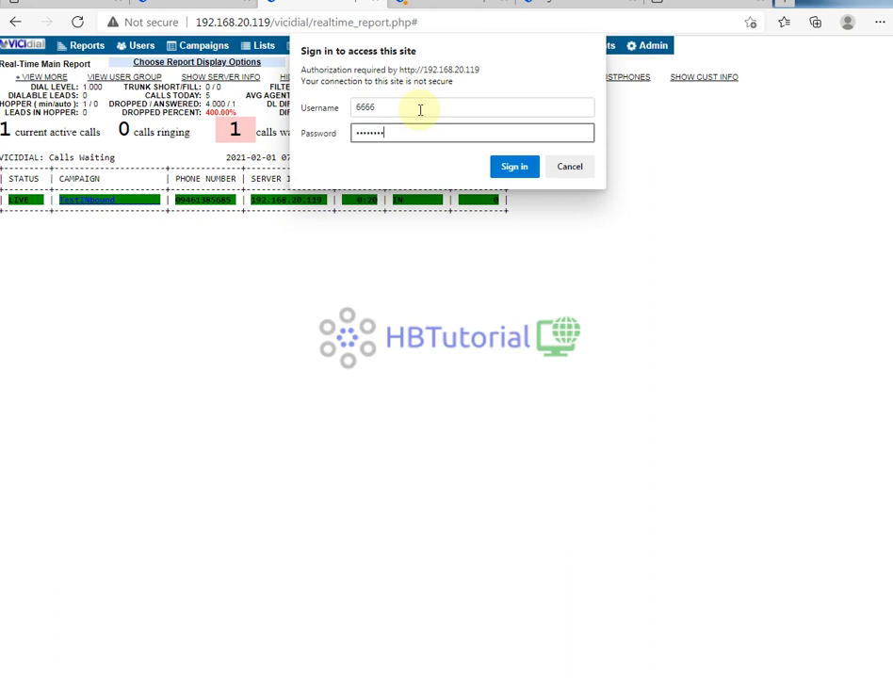
left_click(514, 167)
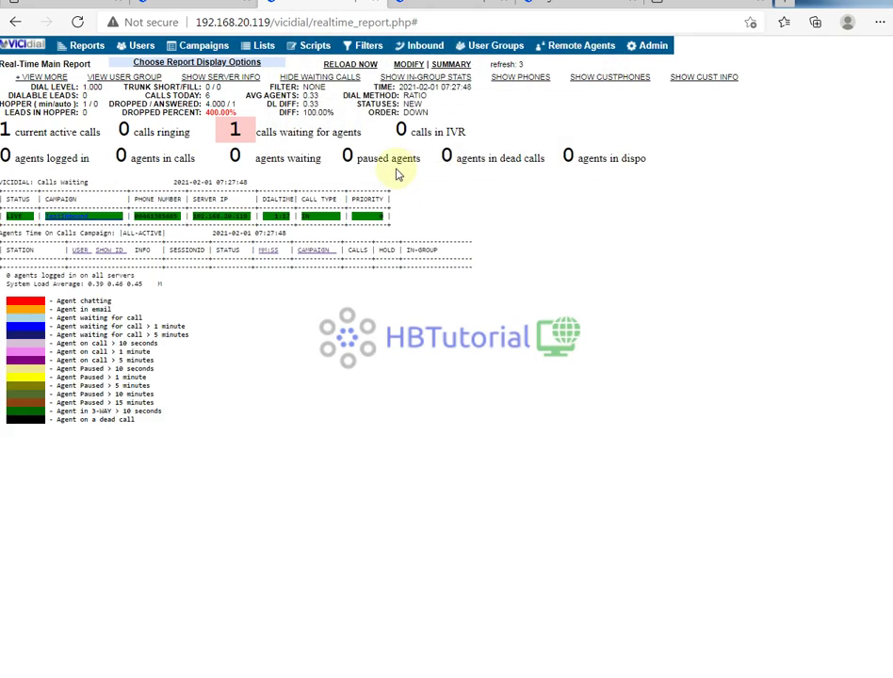
left_click(706, 7)
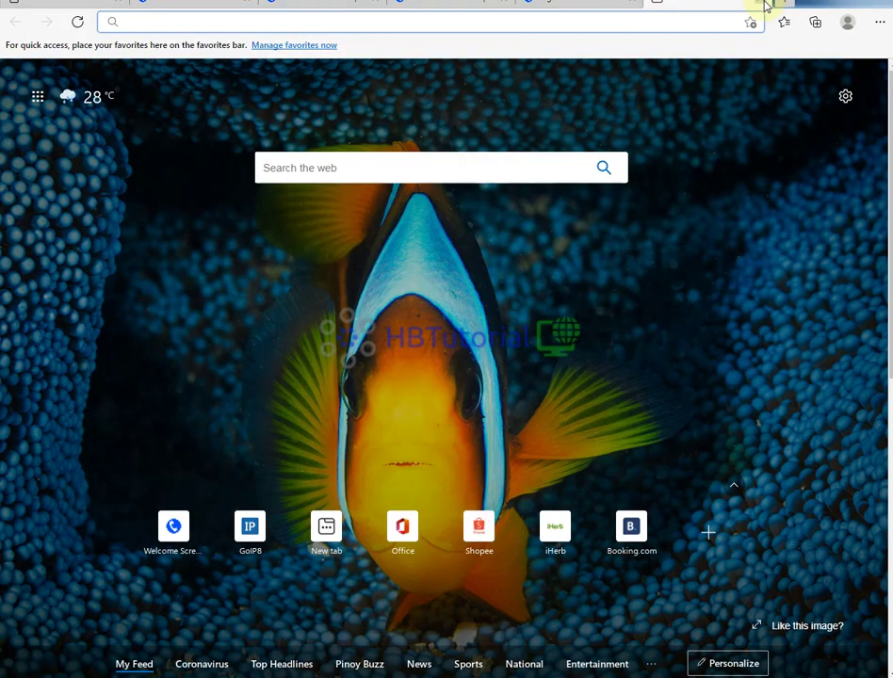
left_click(765, 6)
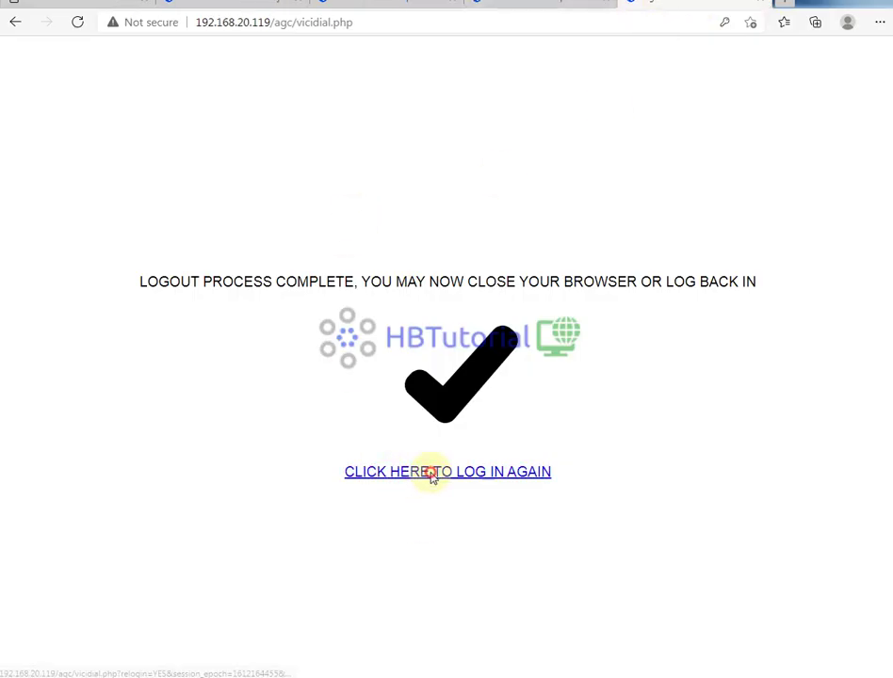
Log the agent back in with all in-groups added and Blended Calling enabled.
left_click(432, 476)
left_click(391, 242)
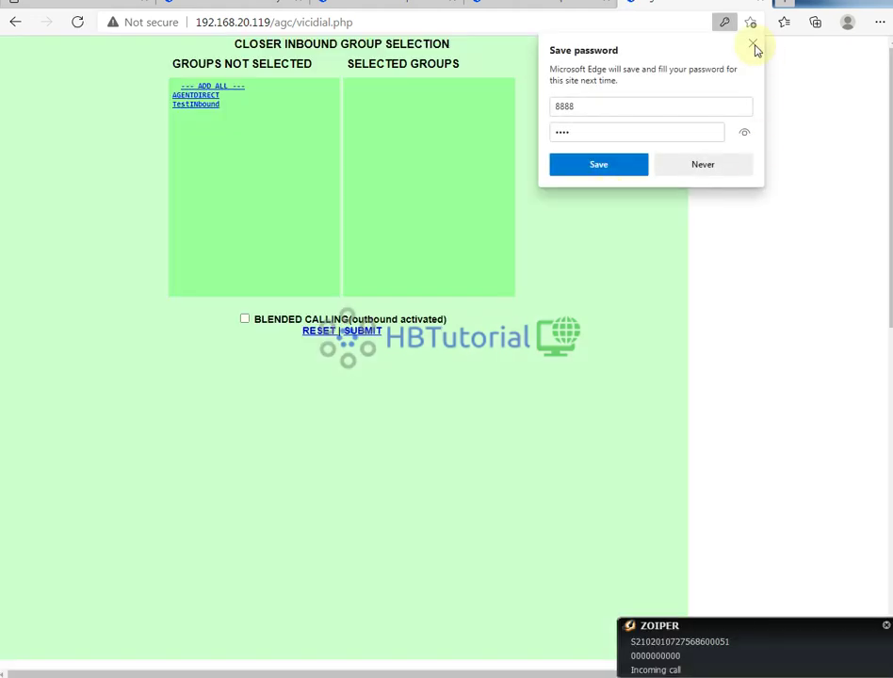
left_click(752, 44)
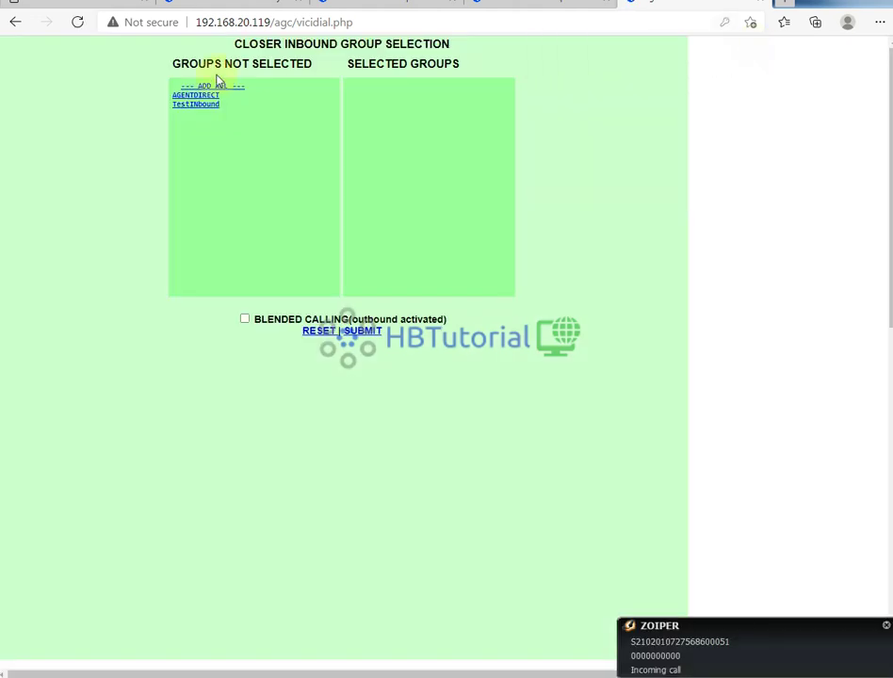
left_click(214, 86)
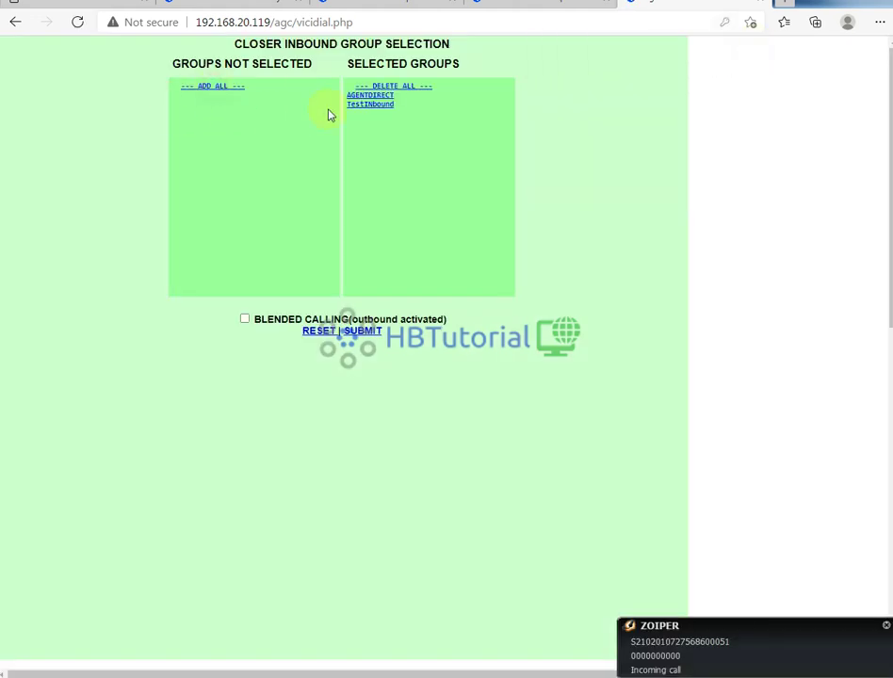
left_click(245, 319)
left_click(362, 331)
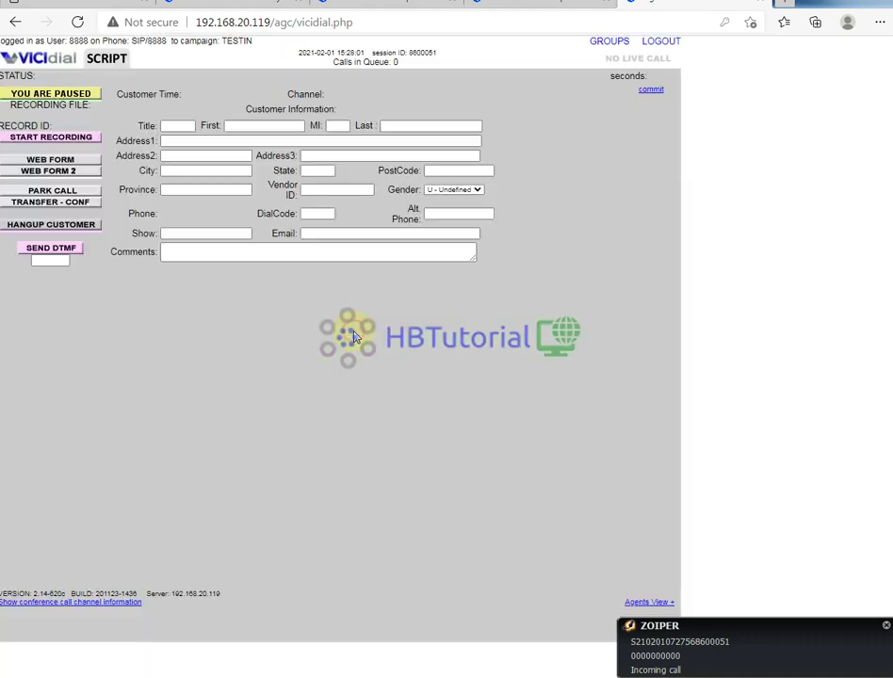
Answer the softphone test call and confirm Calls in Queue: 1 on the agent screen.
left_click(882, 624)
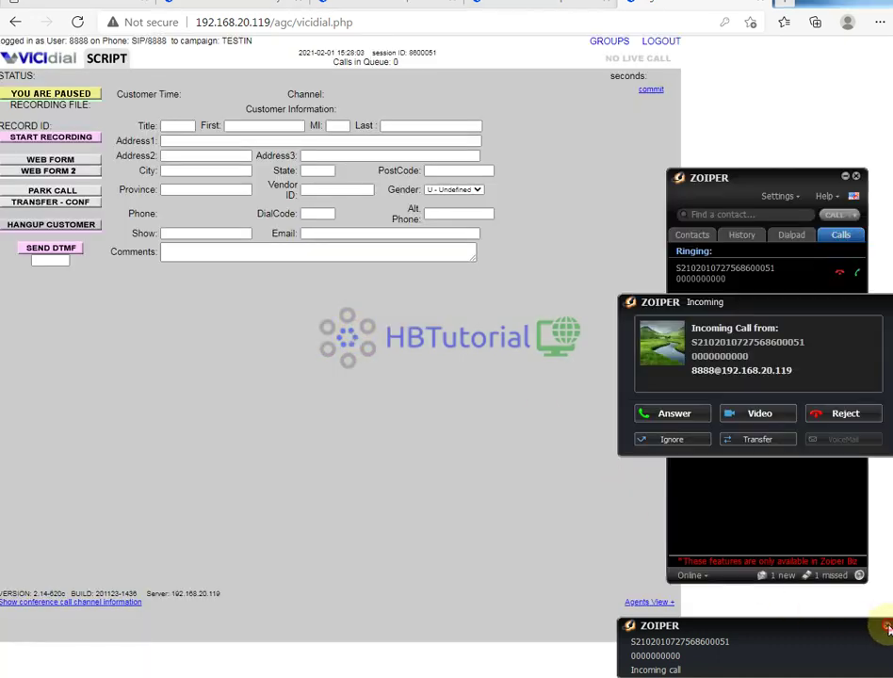
left_click(673, 414)
left_click(400, 84)
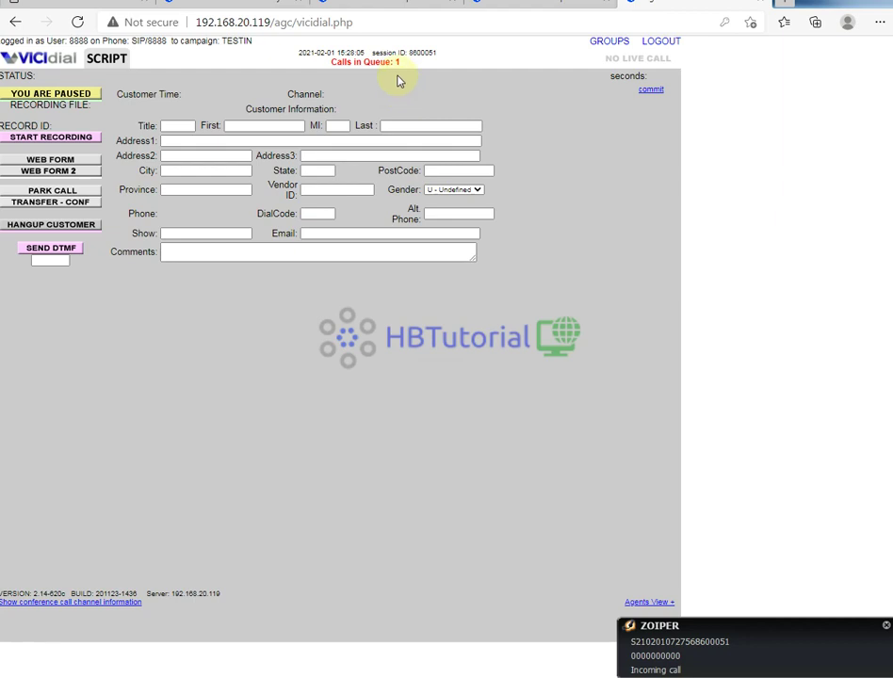
left_click_drag(339, 59, 465, 81)
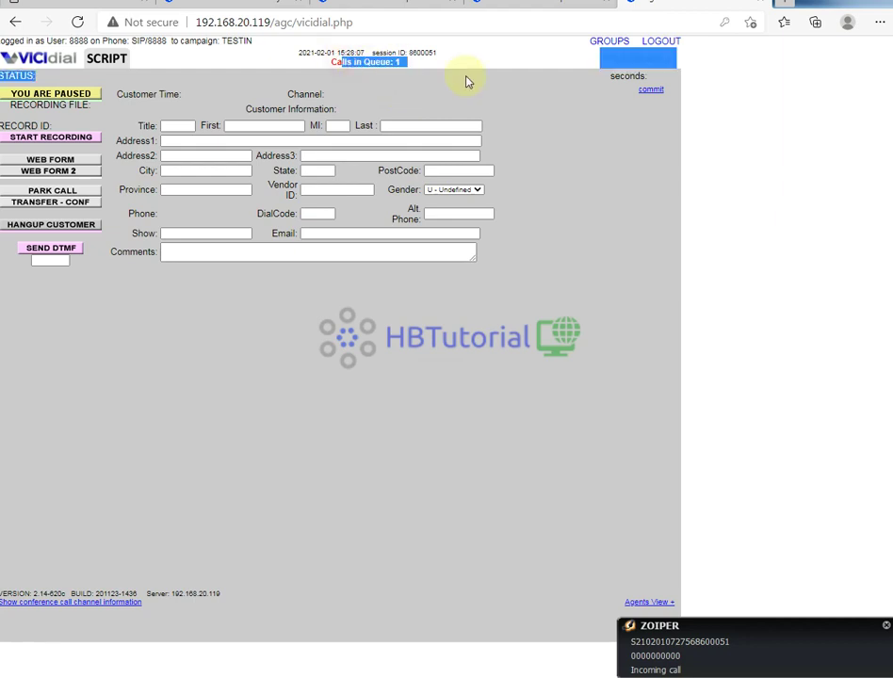
left_click(621, 211)
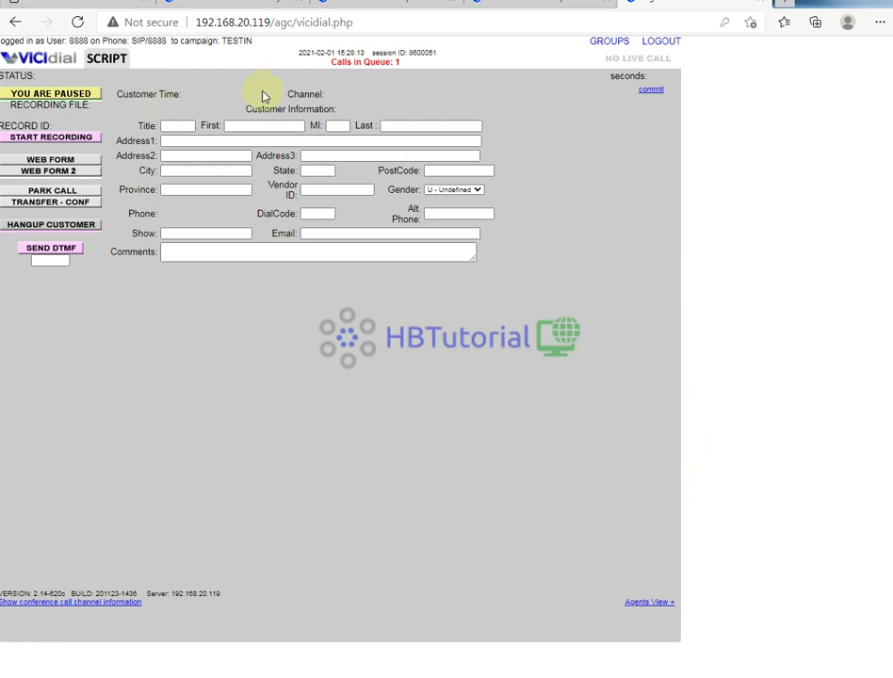
left_click_drag(328, 60, 443, 72)
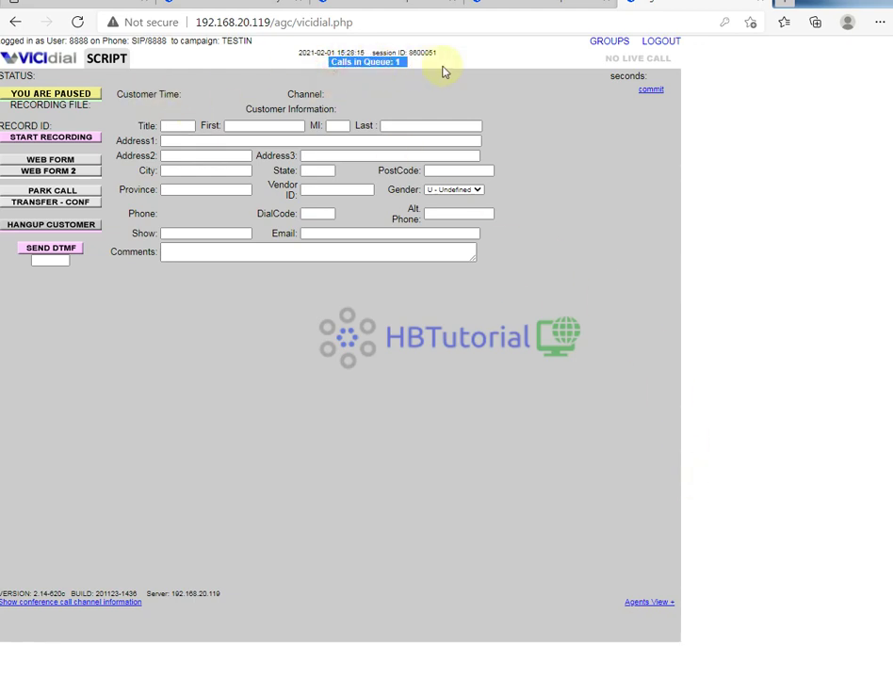
left_click(549, 139)
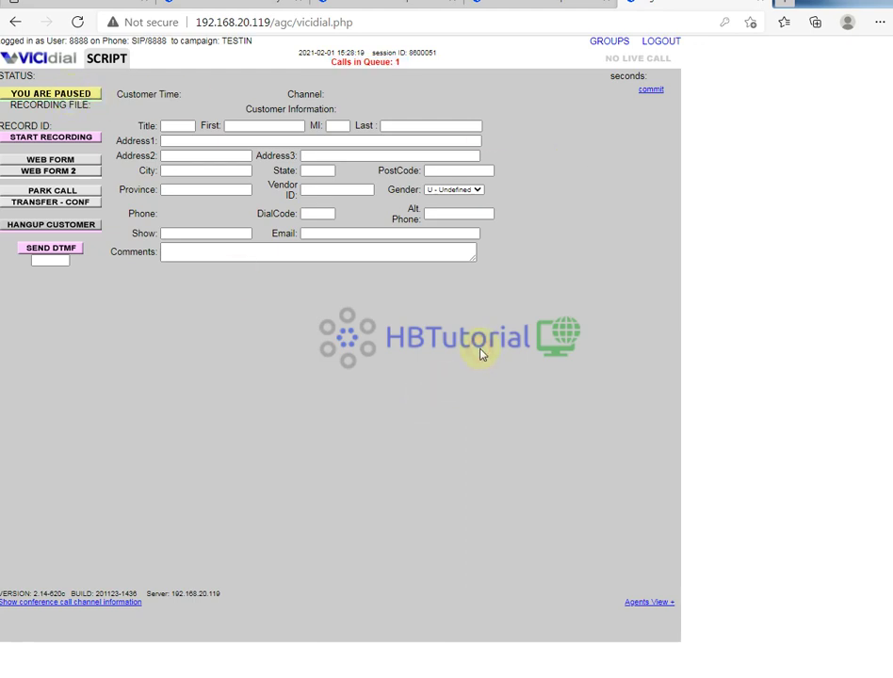
left_click(368, 3)
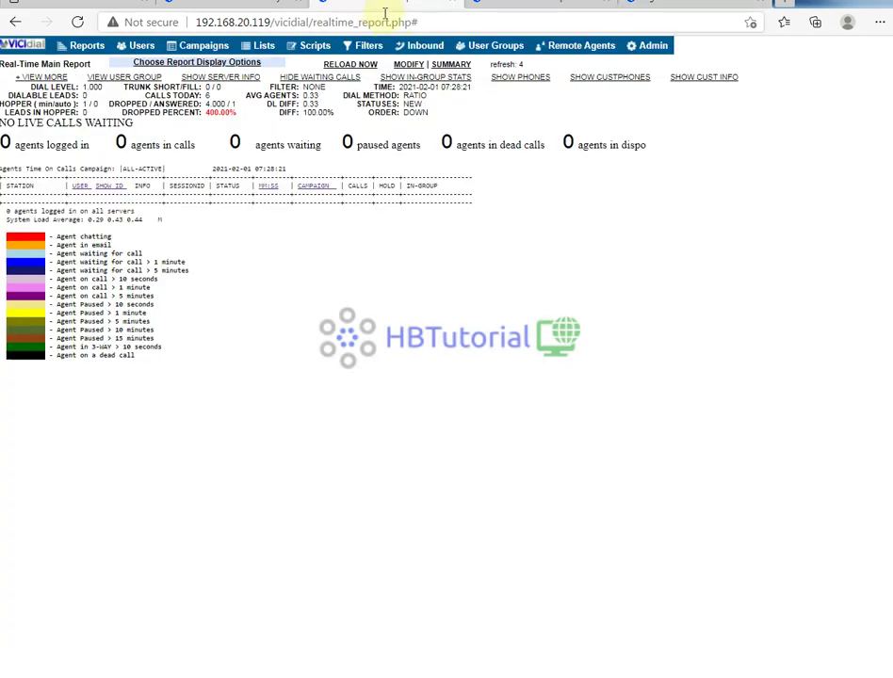
Hang up the established test call in the Zoiper softphone.
left_click(270, 5)
left_click(638, 210)
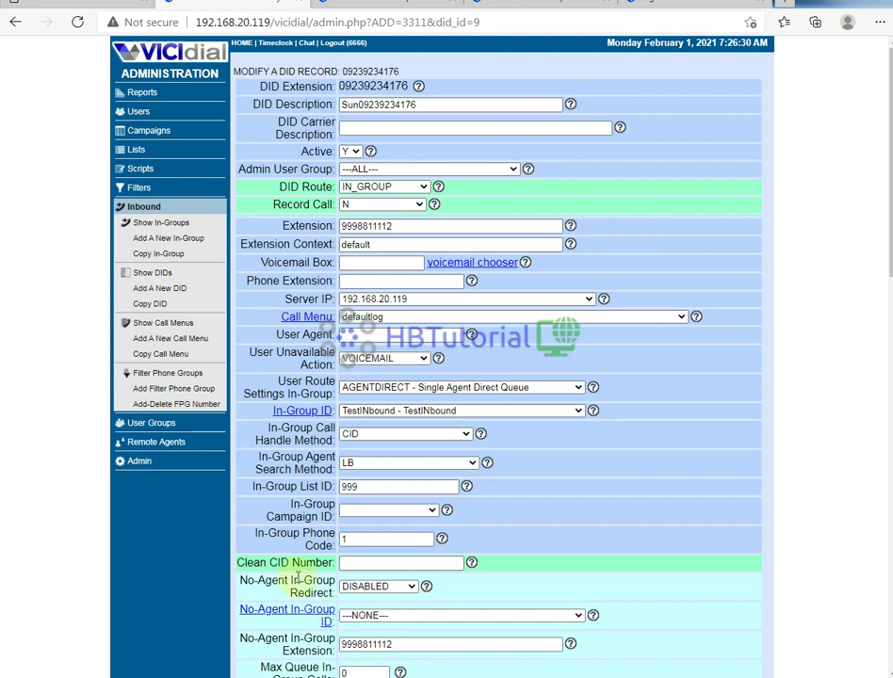
key("alt+Tab")
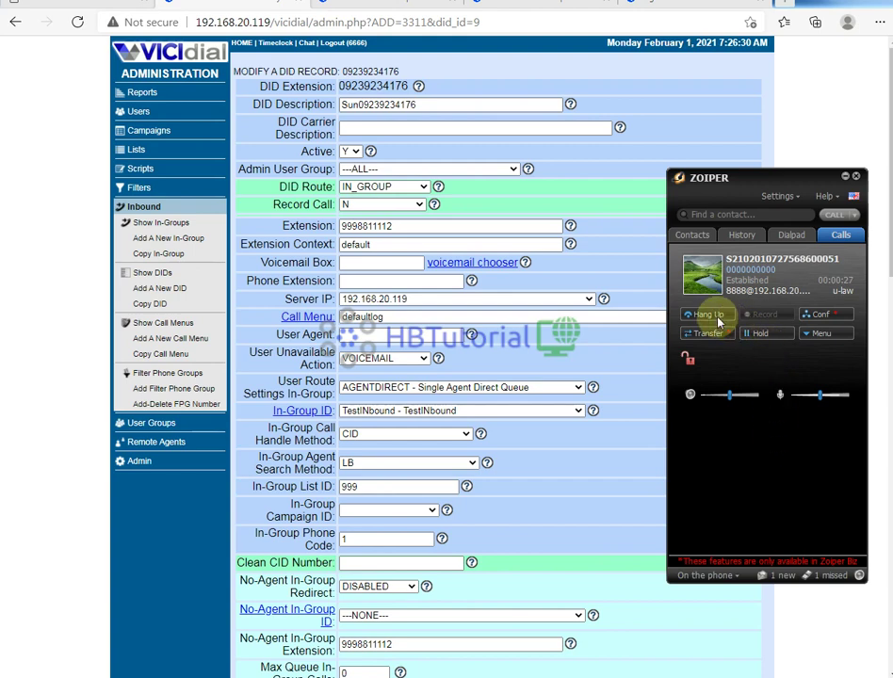
left_click(720, 314)
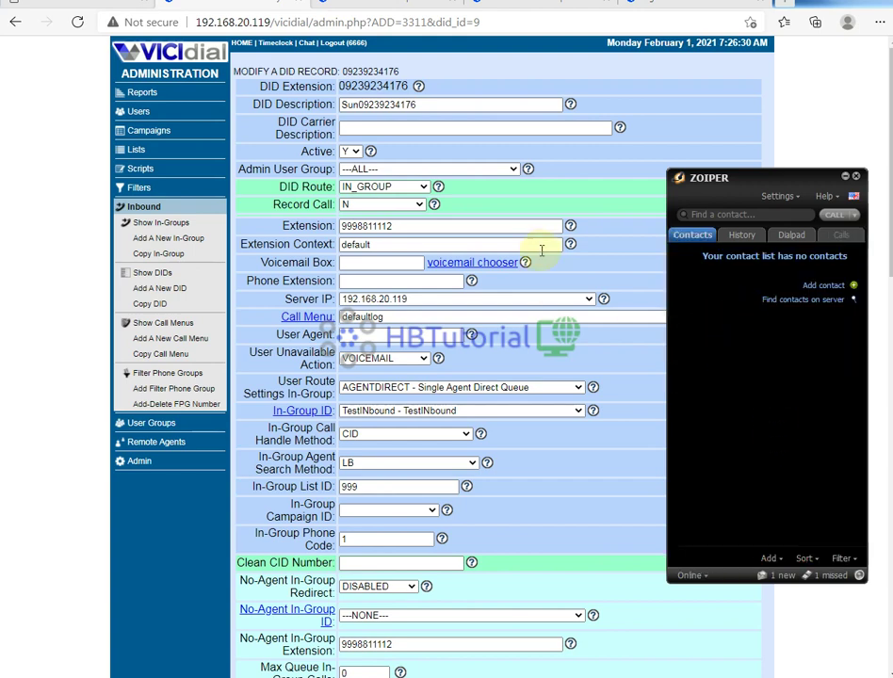
left_click(608, 249)
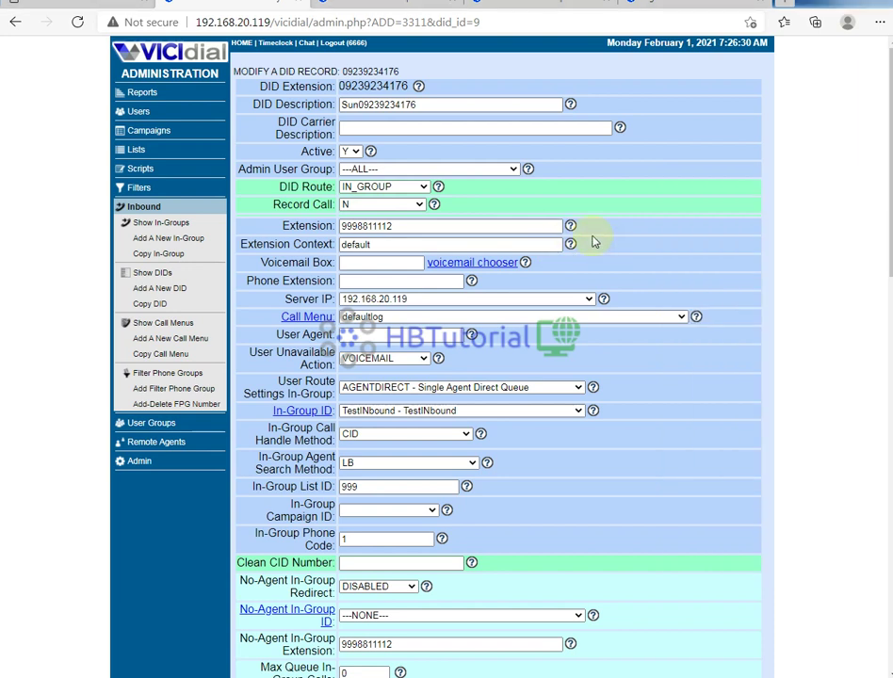
left_click_drag(278, 186, 329, 185)
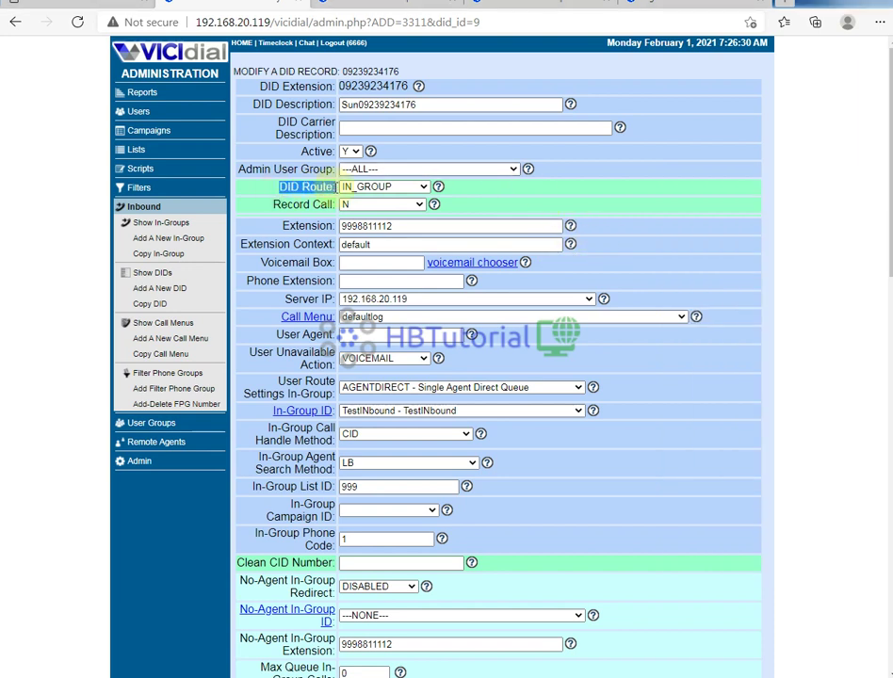
left_click(336, 187)
triple_click(334, 187)
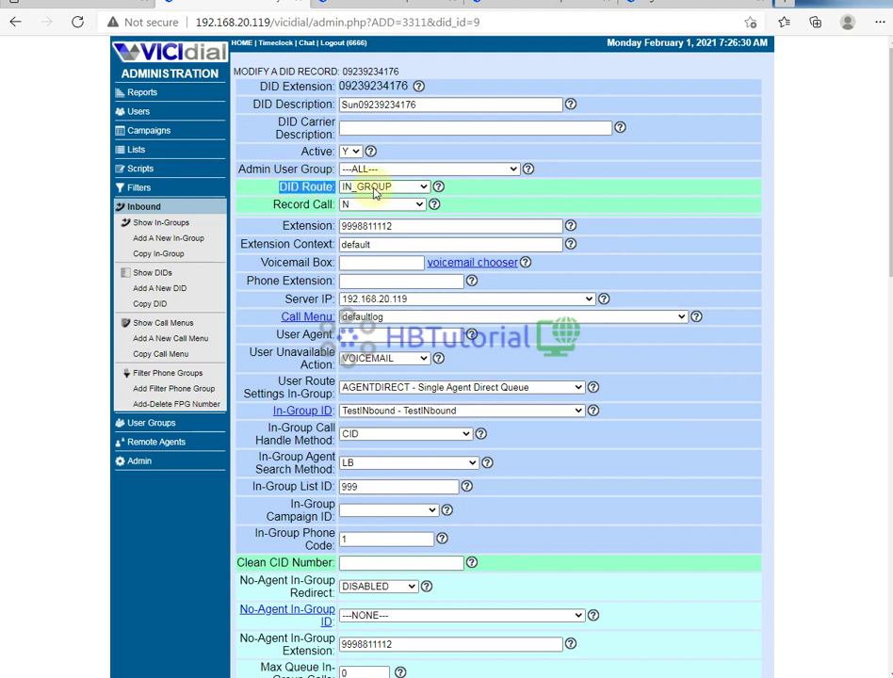
left_click(374, 189)
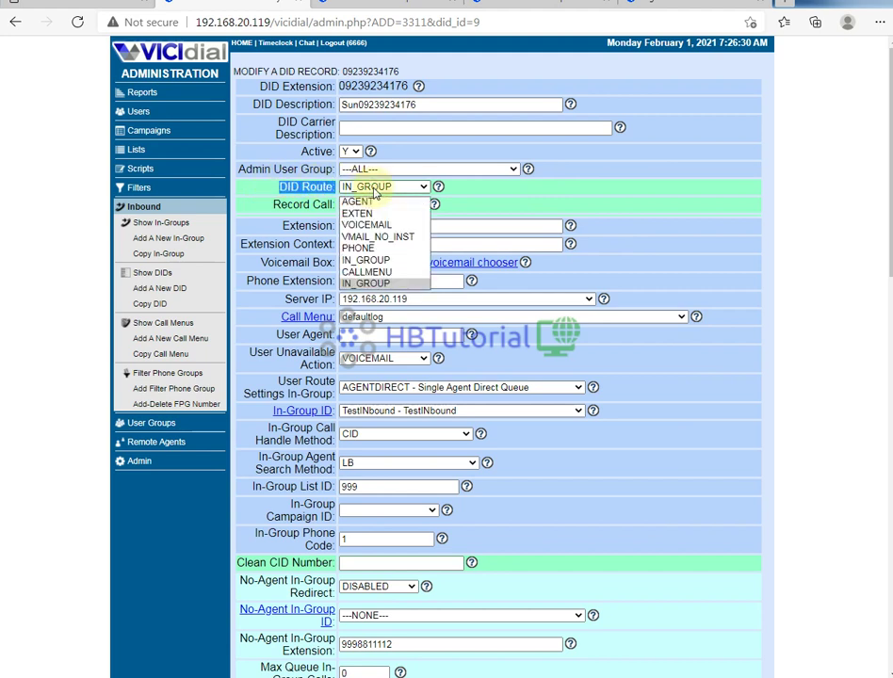
left_click(365, 247)
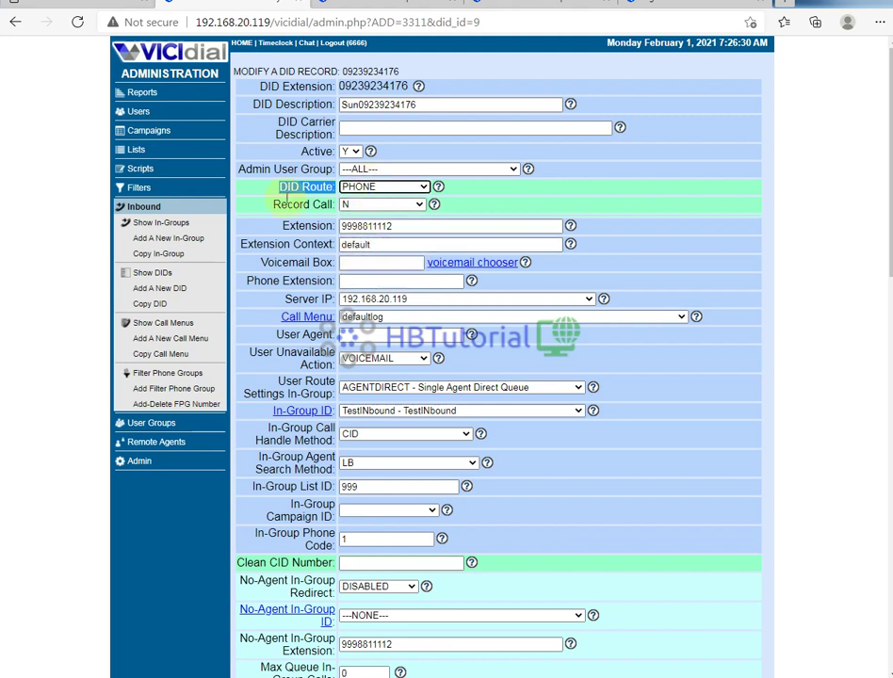
Set the phone extension to 8888 and save the DID record.
left_click(375, 280)
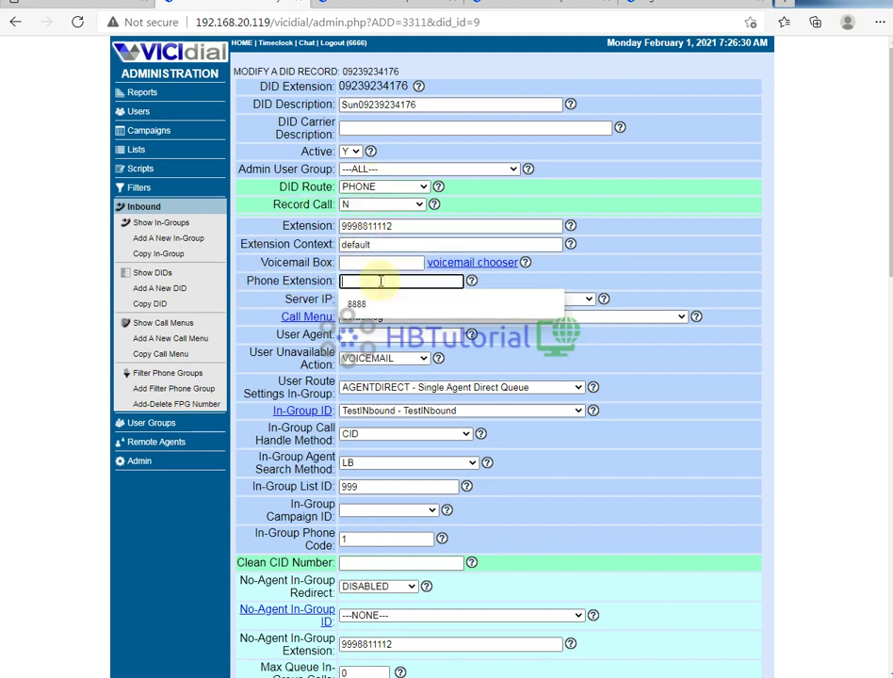
left_click(372, 307)
left_click_drag(369, 280, 271, 280)
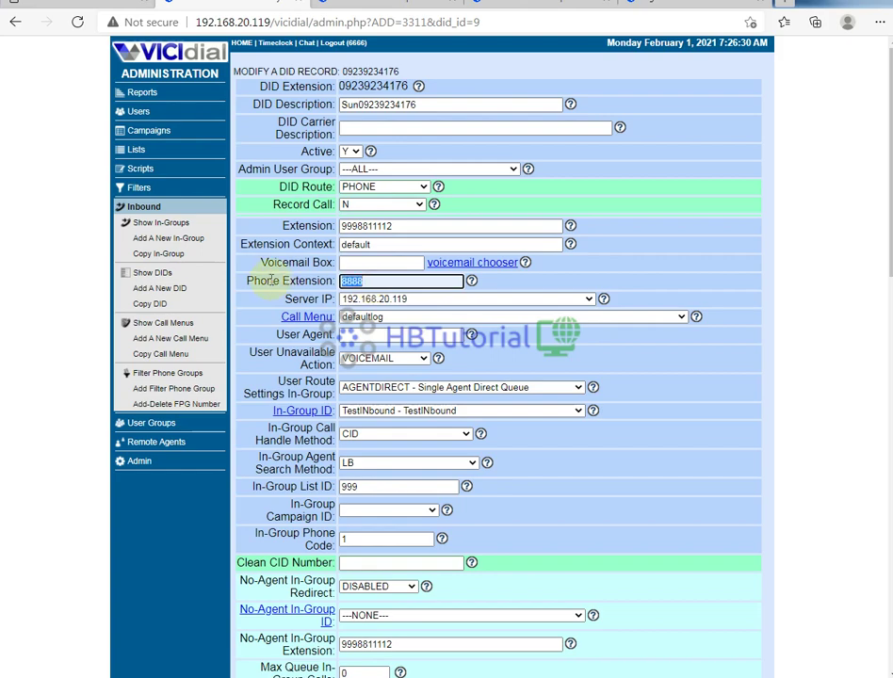
type("8888")
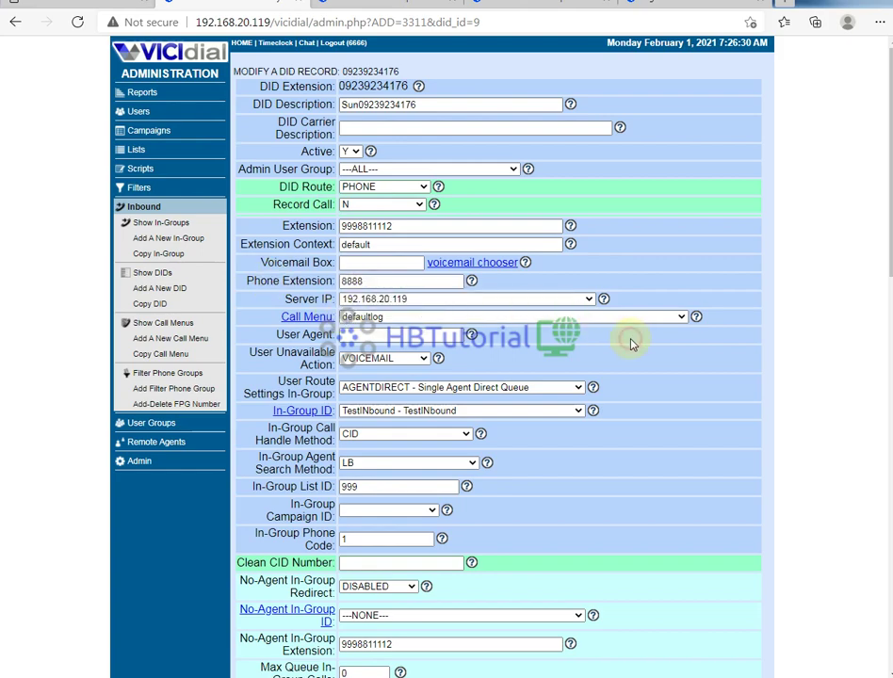
scroll(630, 339, "down", 1)
scroll(534, 460, "down", 10)
left_click(497, 361)
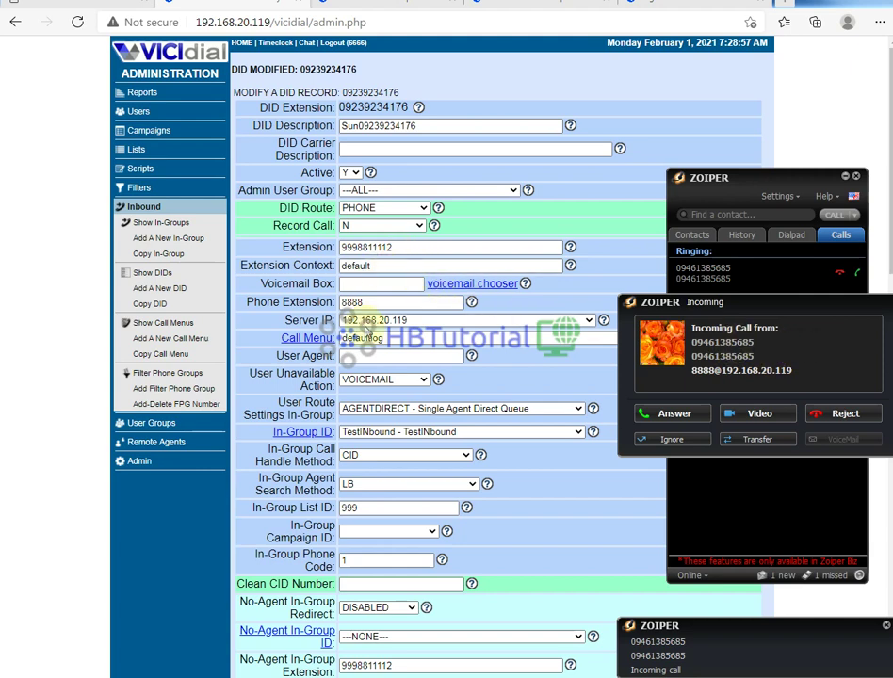
left_click(424, 302)
left_click(290, 207)
left_click_drag(293, 206, 298, 206)
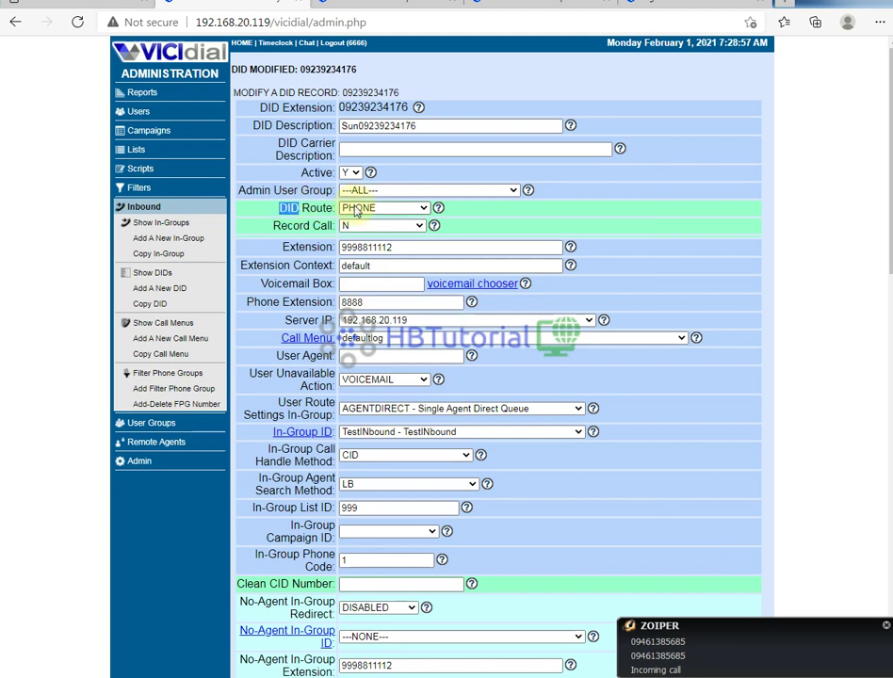
left_click_drag(250, 303, 331, 302)
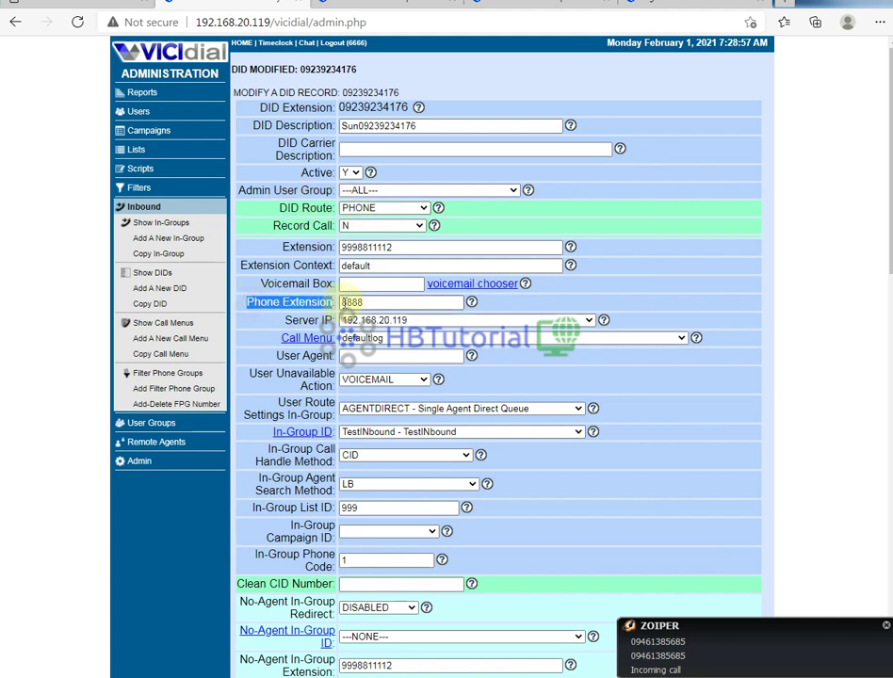
left_click(306, 302)
left_click(376, 302)
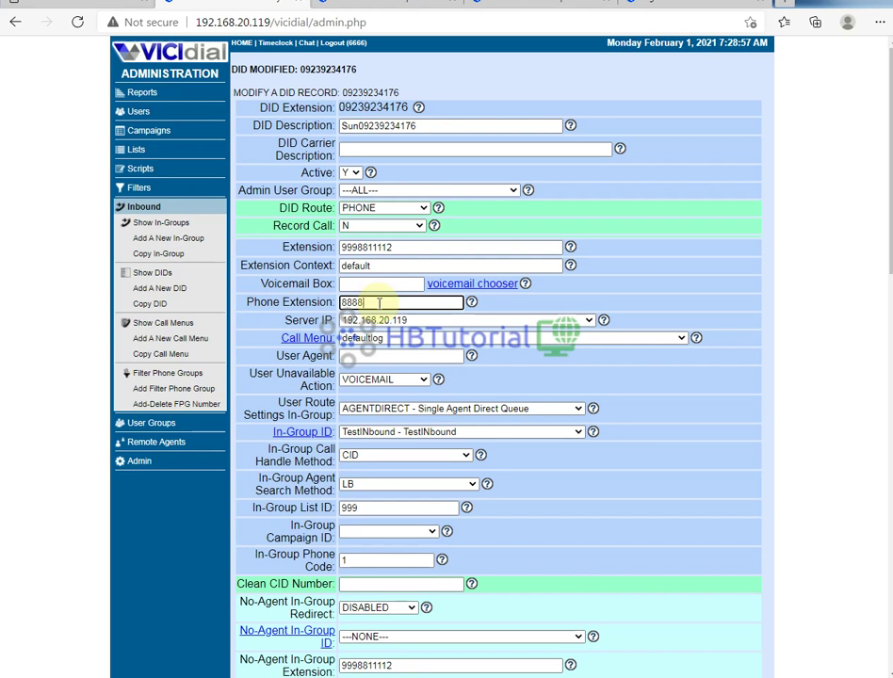
left_click(410, 209)
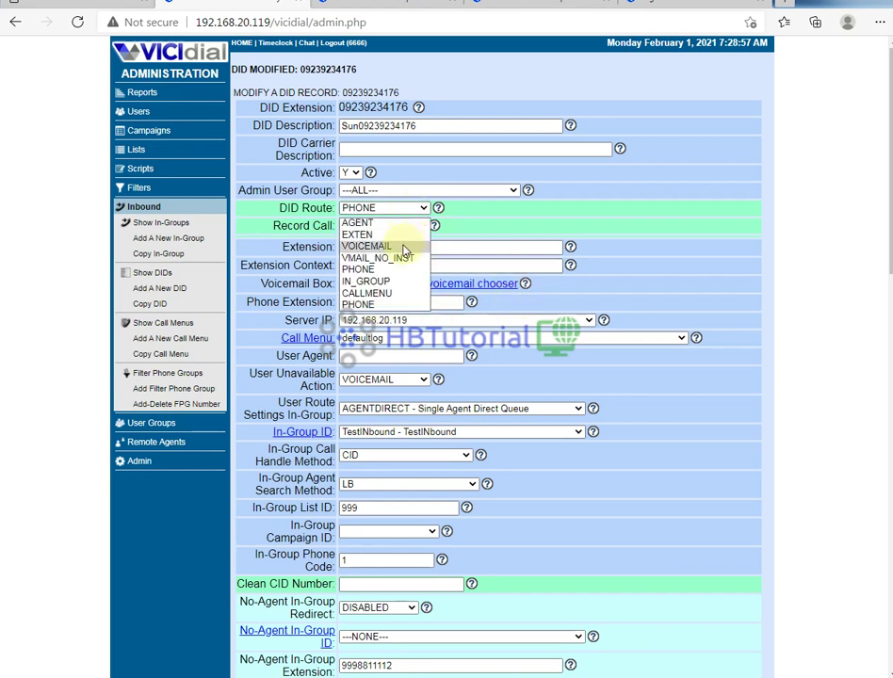
left_click(405, 246)
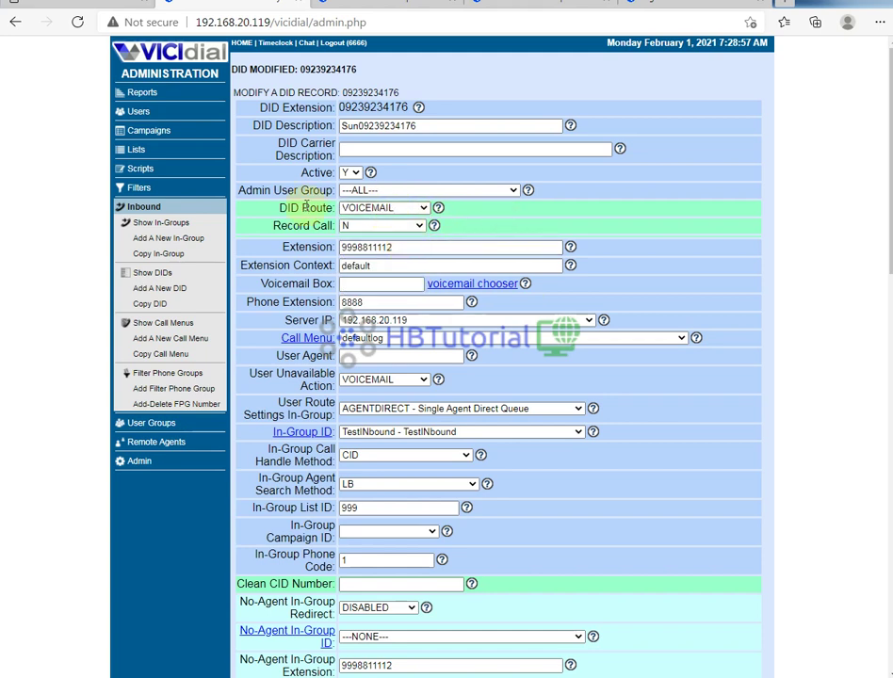
left_click(369, 283)
left_click(473, 285)
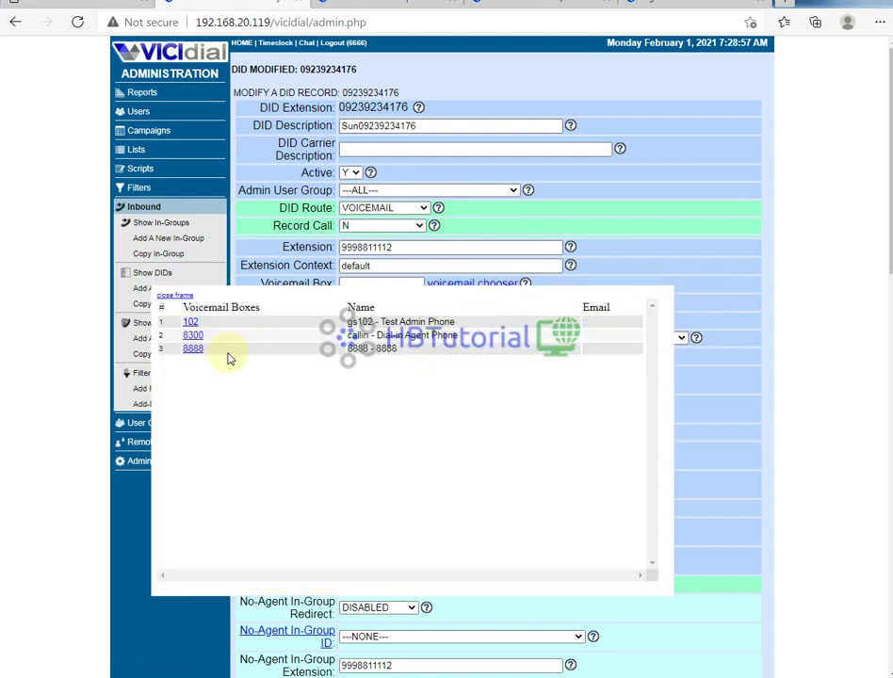
left_click(194, 349)
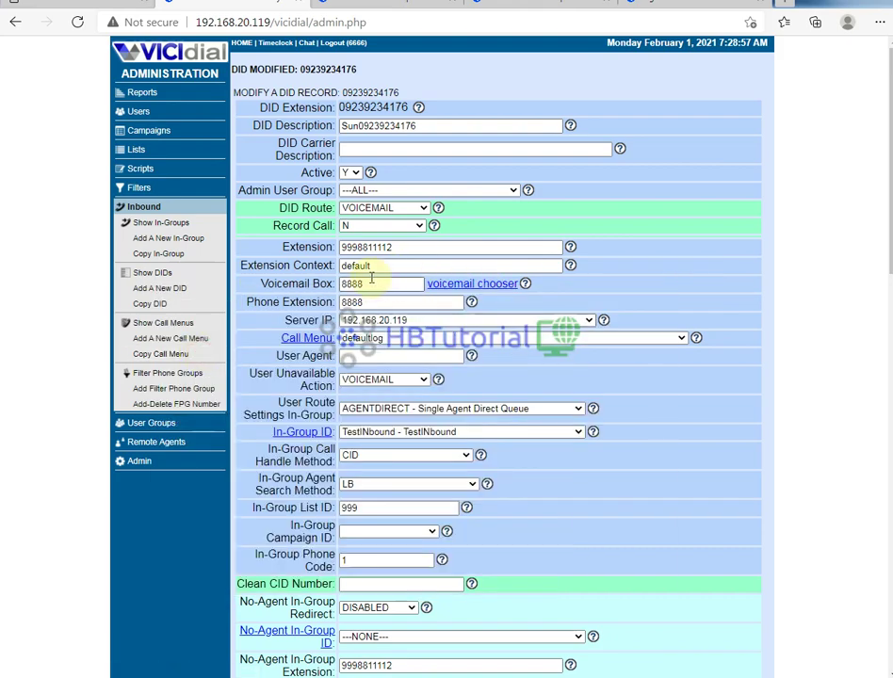
scroll(355, 281, "down", 15)
left_click(497, 360)
left_click(421, 9)
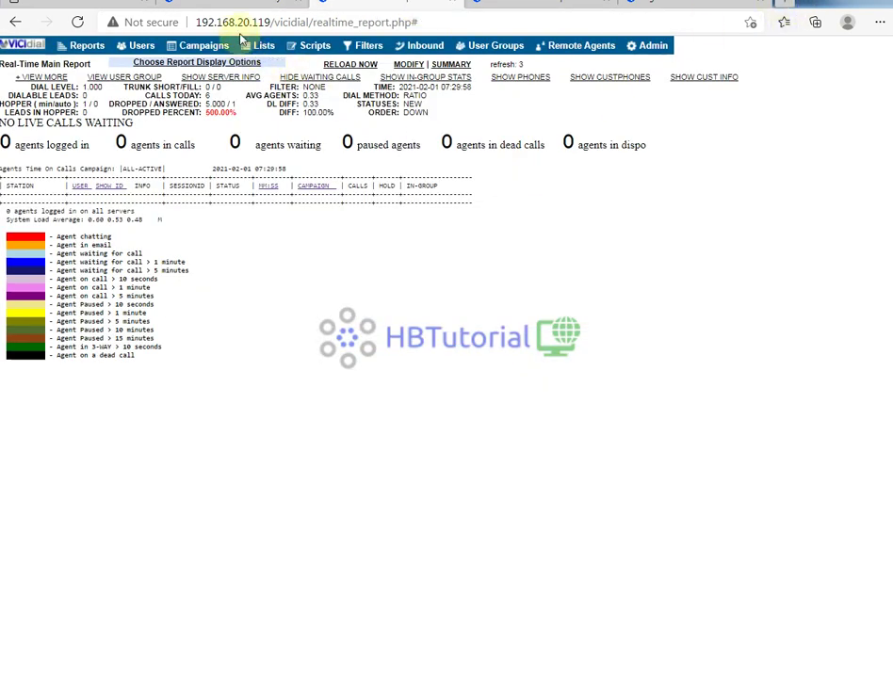
left_click(233, 8)
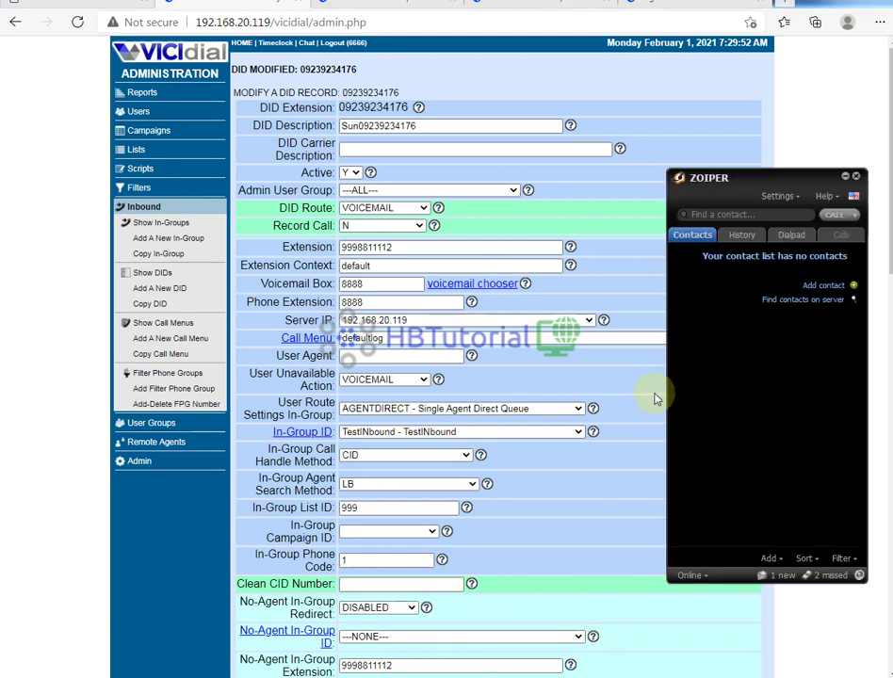
left_click(609, 385)
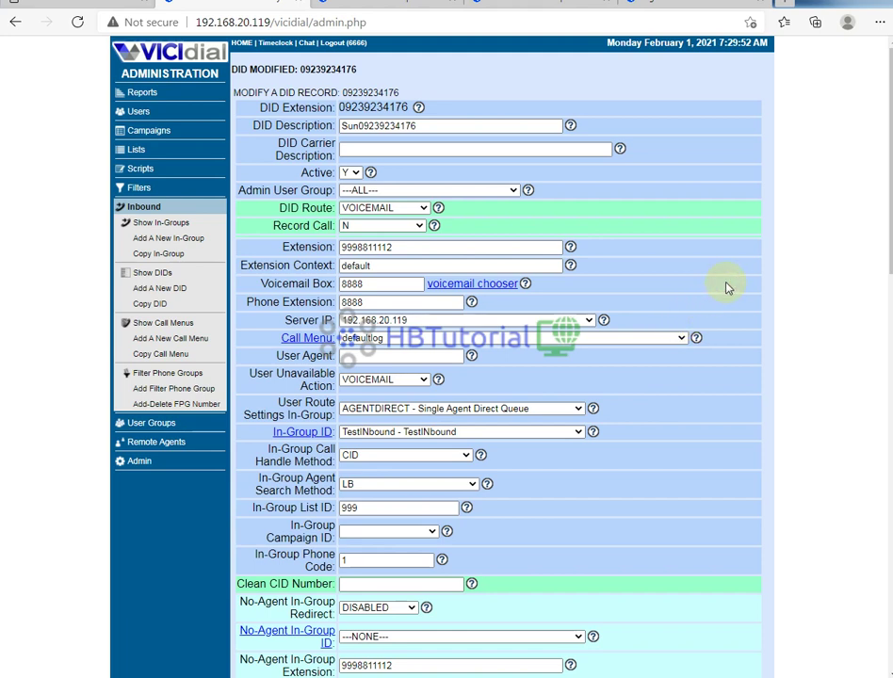
left_click(414, 207)
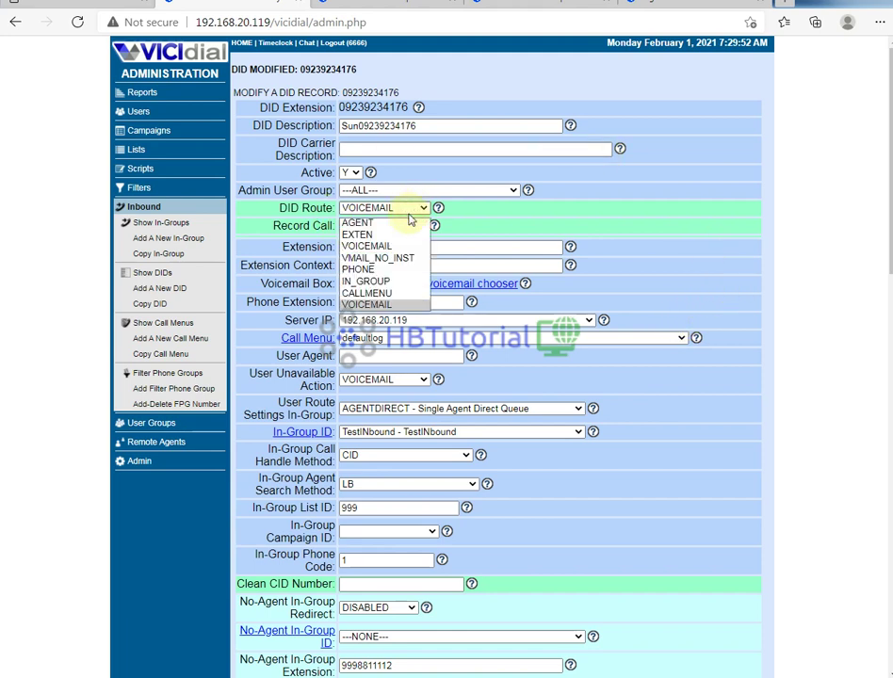
left_click(683, 245)
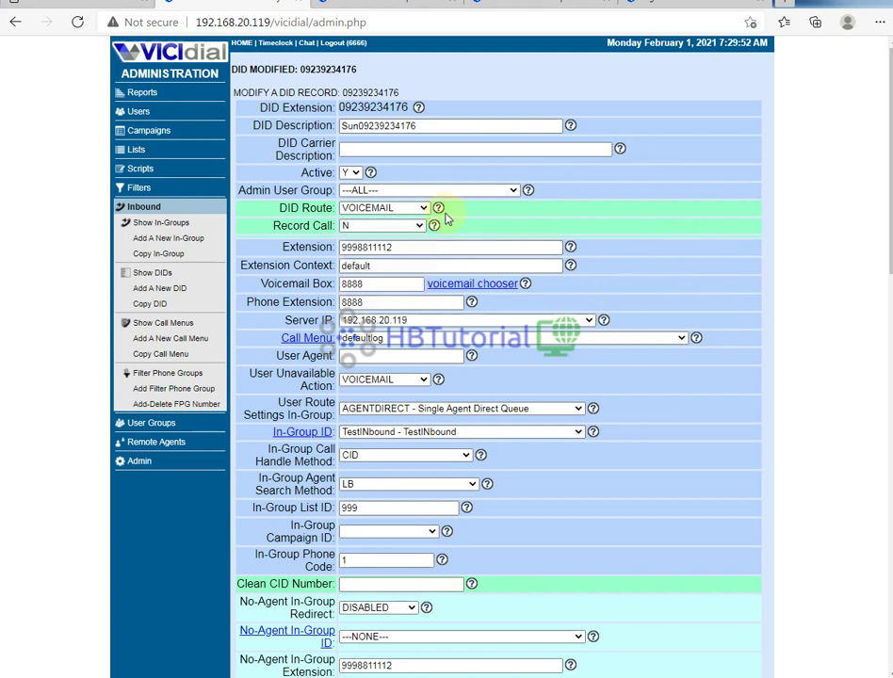
left_click(400, 209)
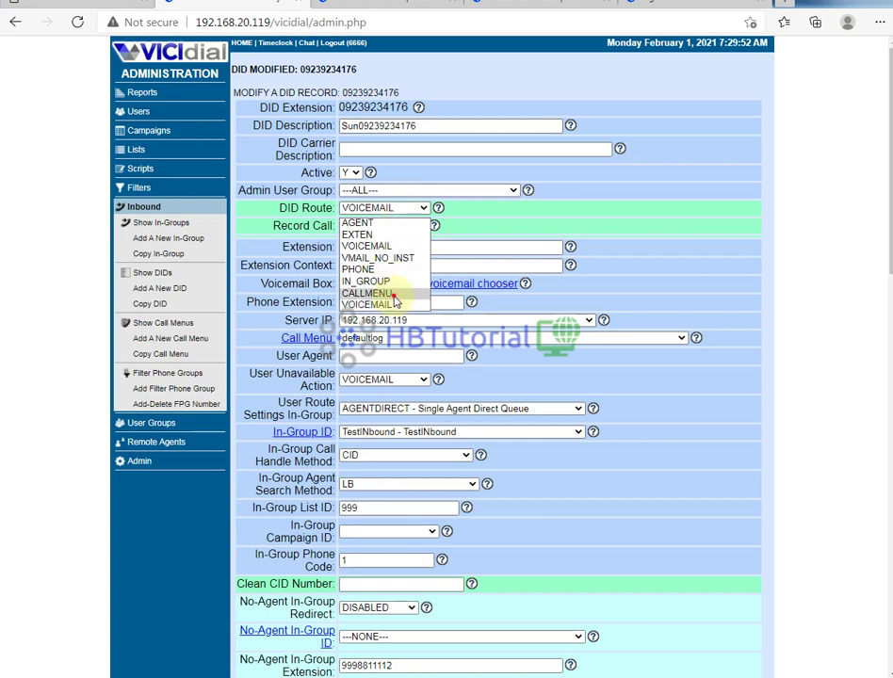
left_click(693, 260)
left_click(378, 207)
left_click(381, 280)
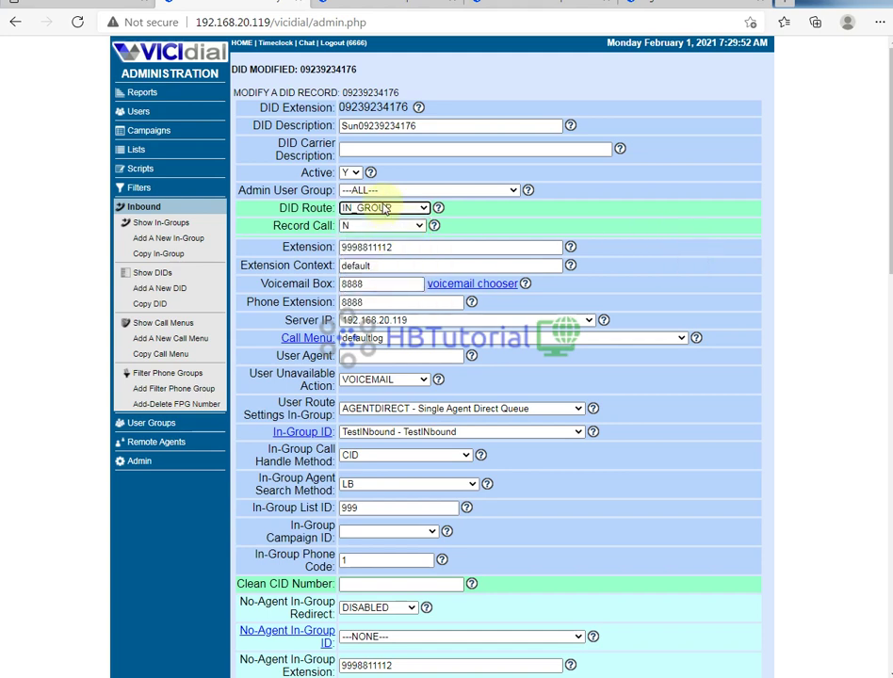
Select TestINbound as the In-Group ID and submit the DID.
left_click_drag(258, 424, 364, 430)
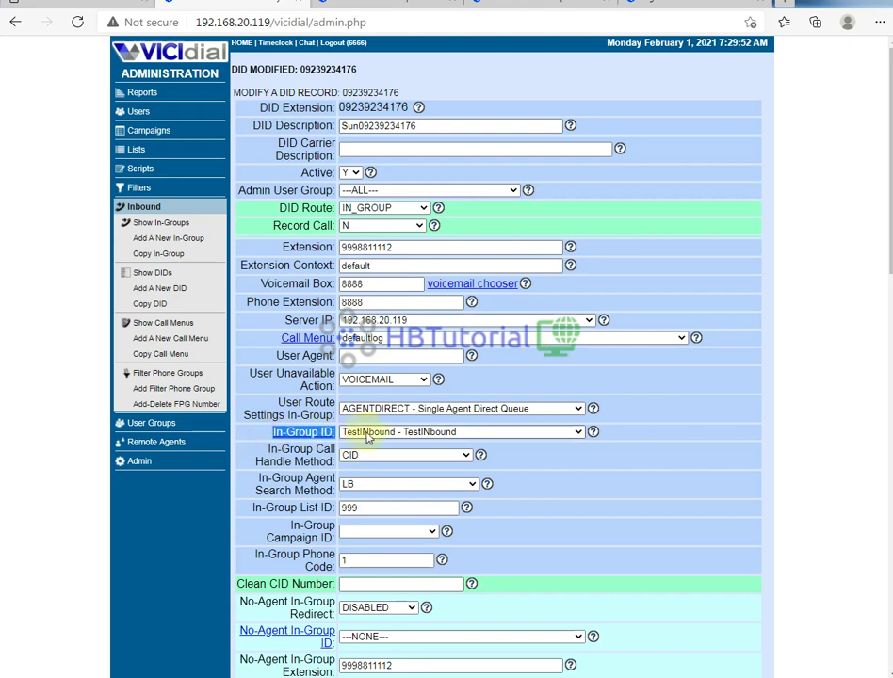
left_click(385, 431)
left_click(397, 458)
left_click(391, 432)
left_click(396, 458)
scroll(405, 441, "down", 10)
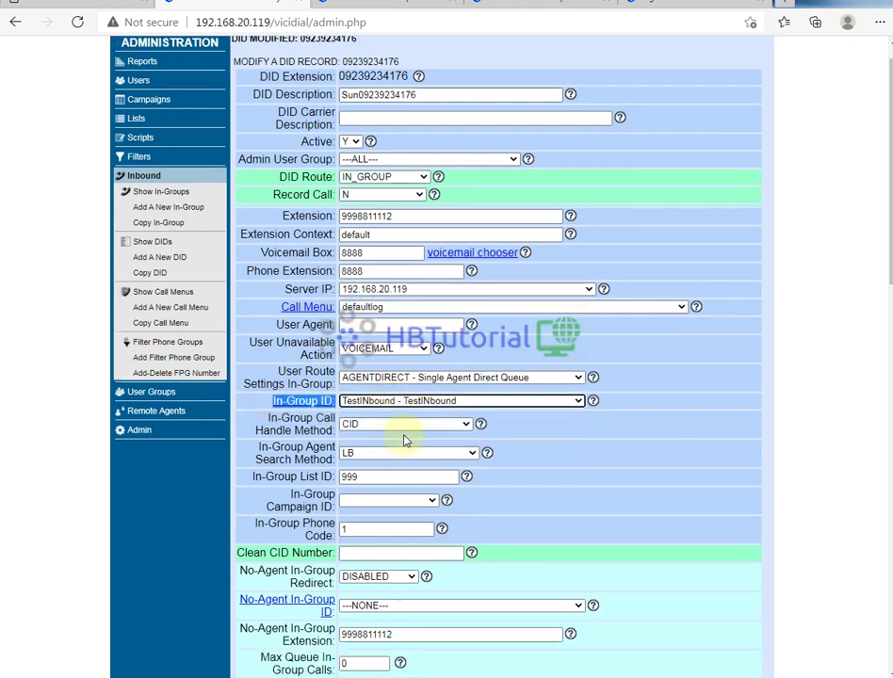
scroll(405, 433, "down", 3)
left_click(501, 363)
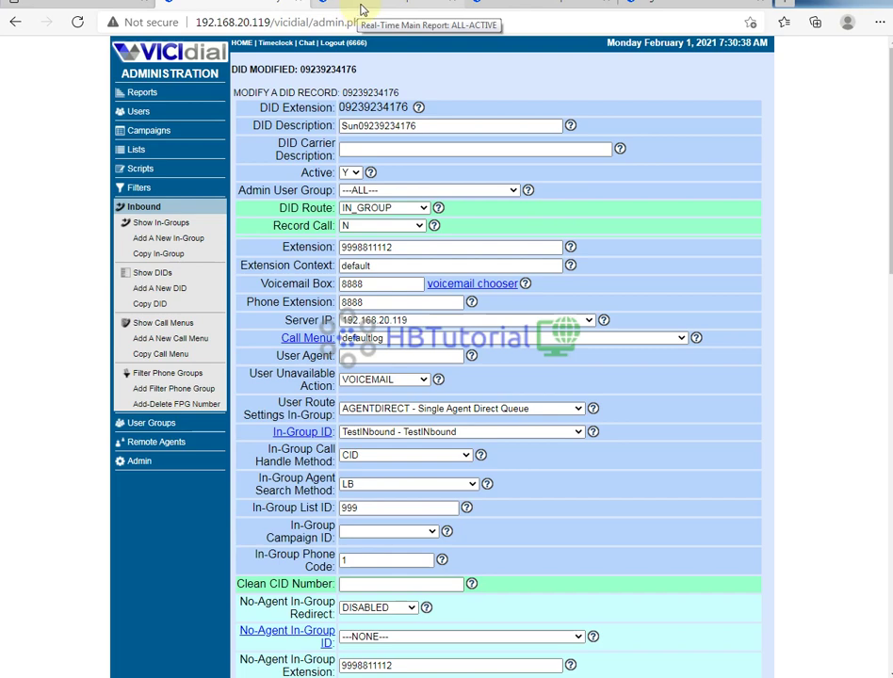
left_click(363, 9)
left_click_drag(548, 220, 2, 89)
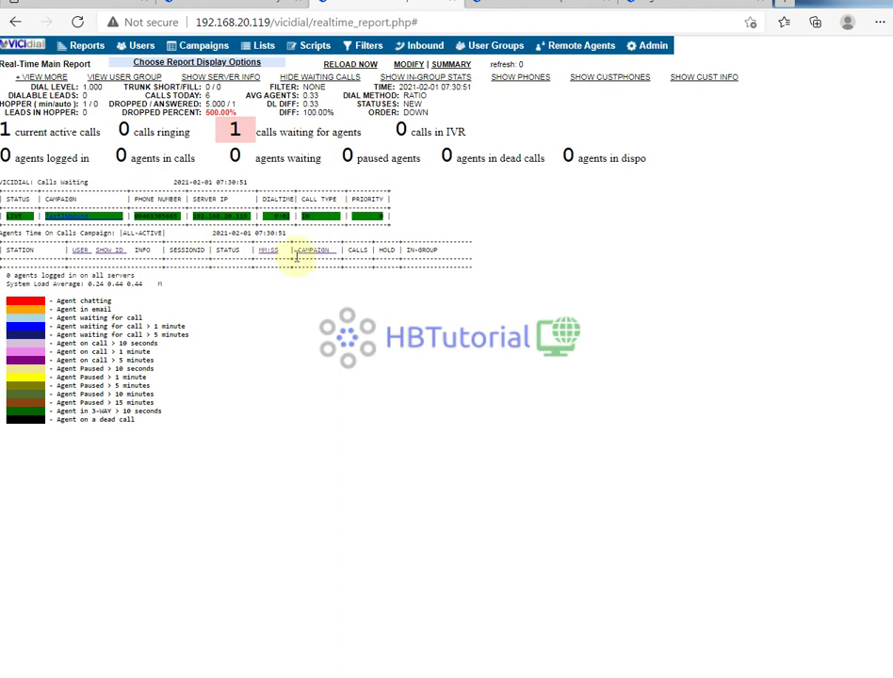
left_click_drag(484, 223, 39, 174)
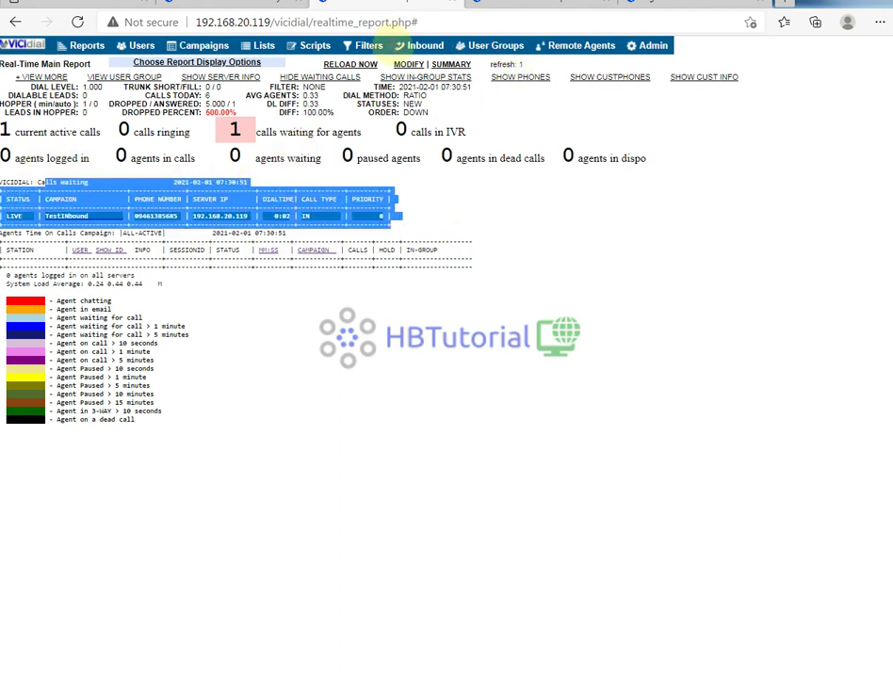
triple_click(31, 63)
left_click(623, 328)
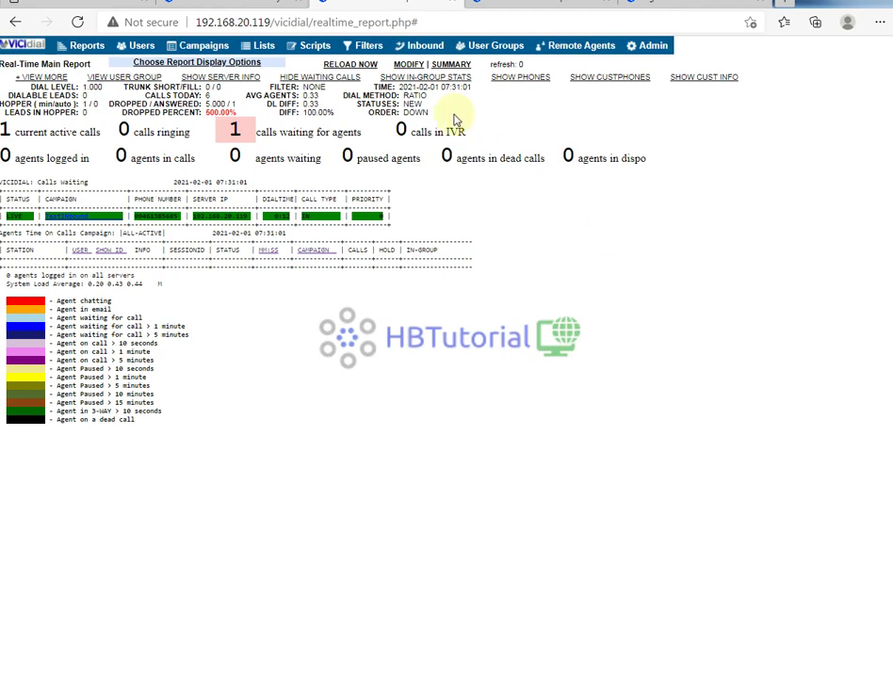
left_click(264, 7)
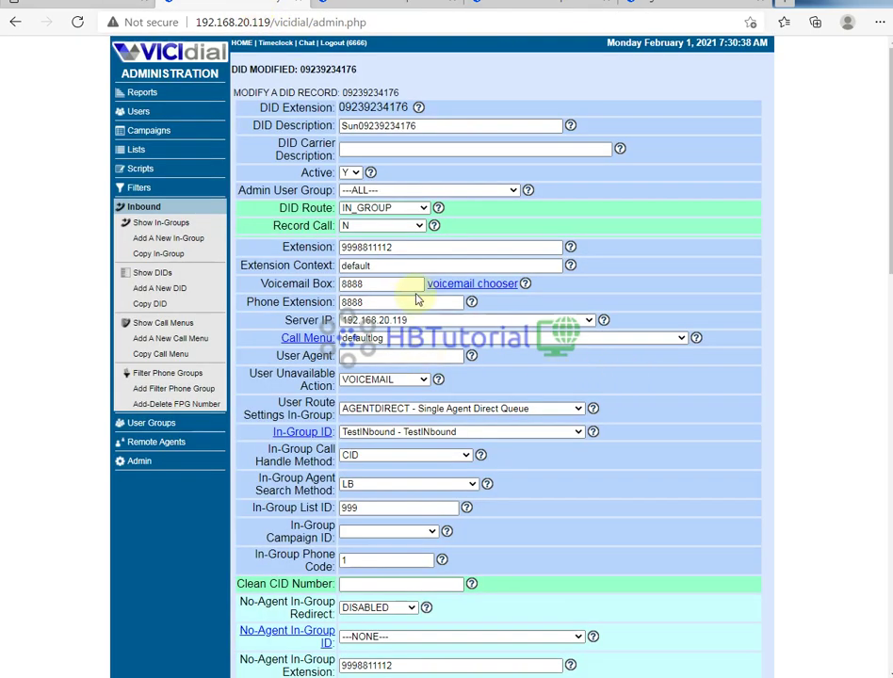
left_click(393, 207)
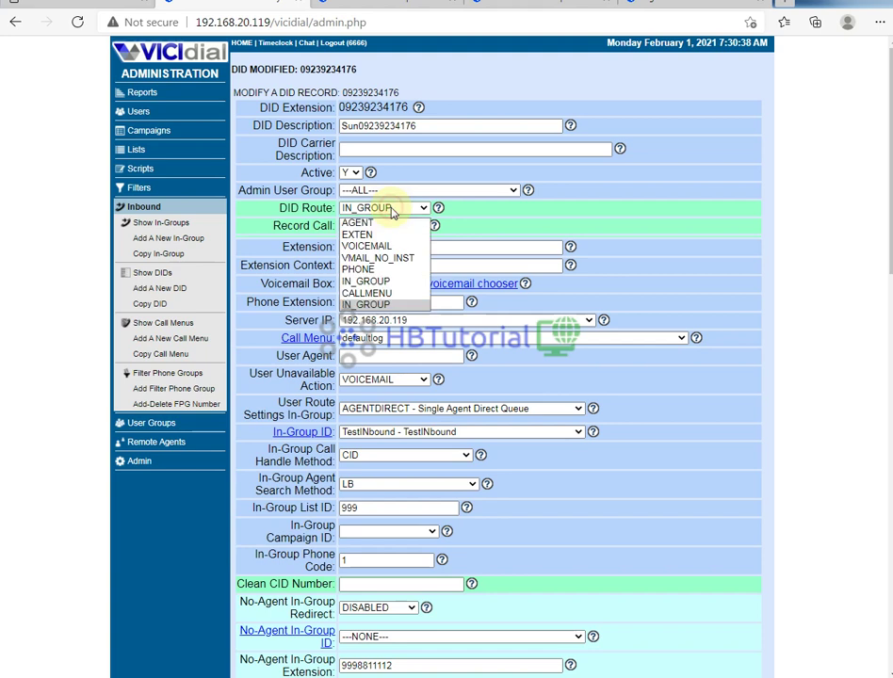
left_click(386, 293)
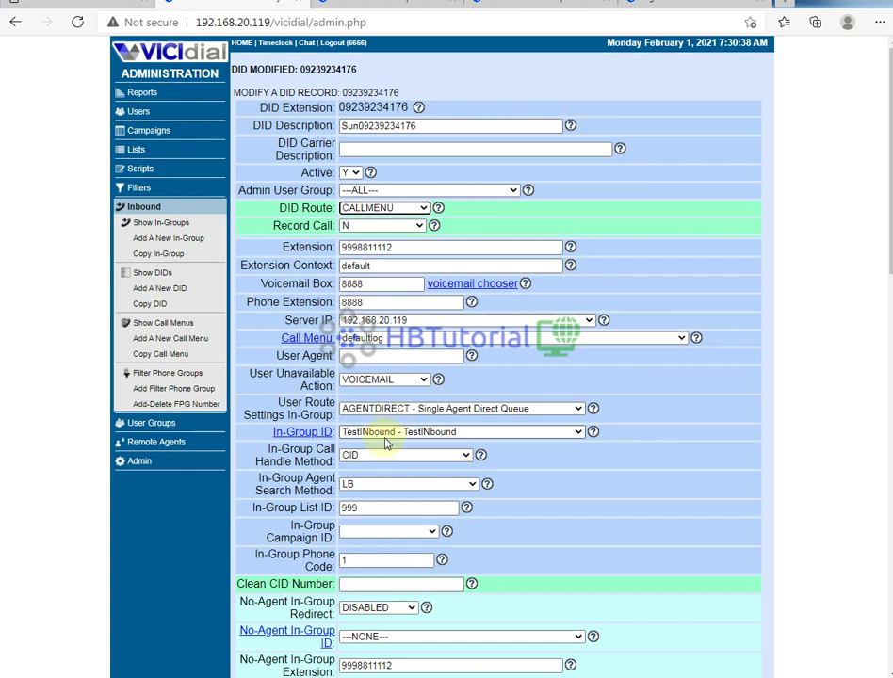
left_click(410, 340)
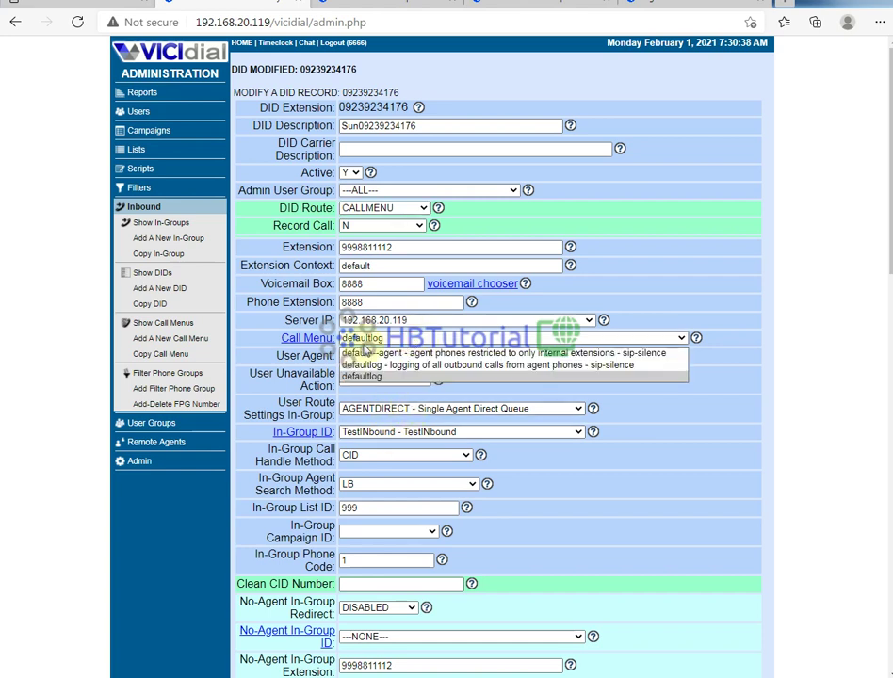
left_click(755, 405)
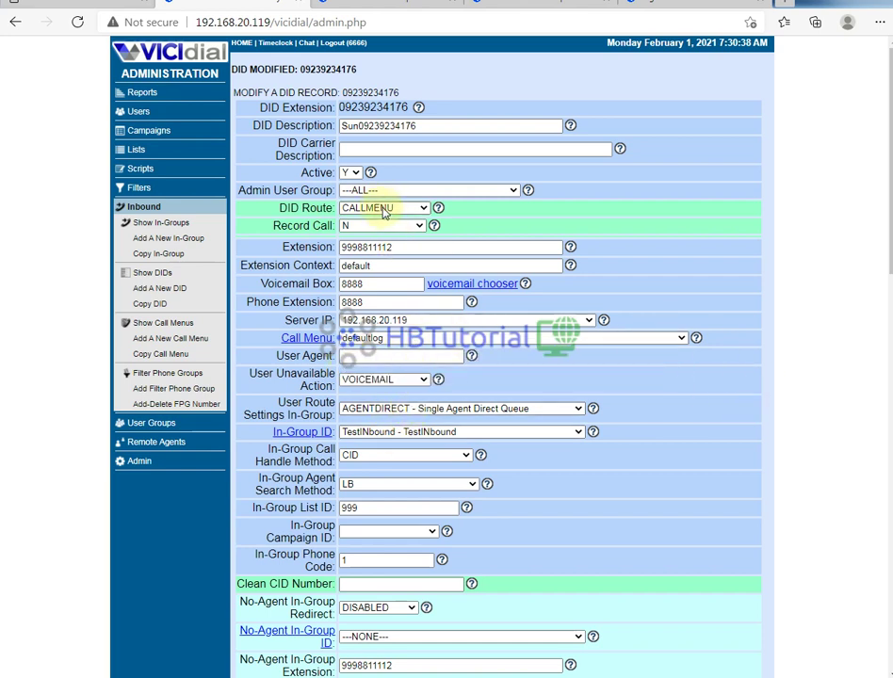
left_click(411, 339)
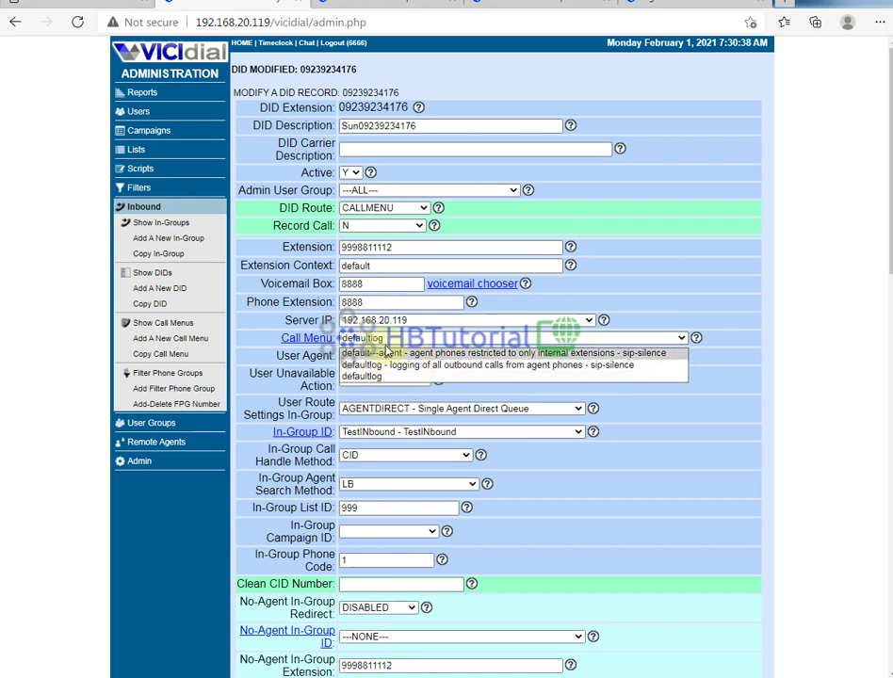
left_click(701, 191)
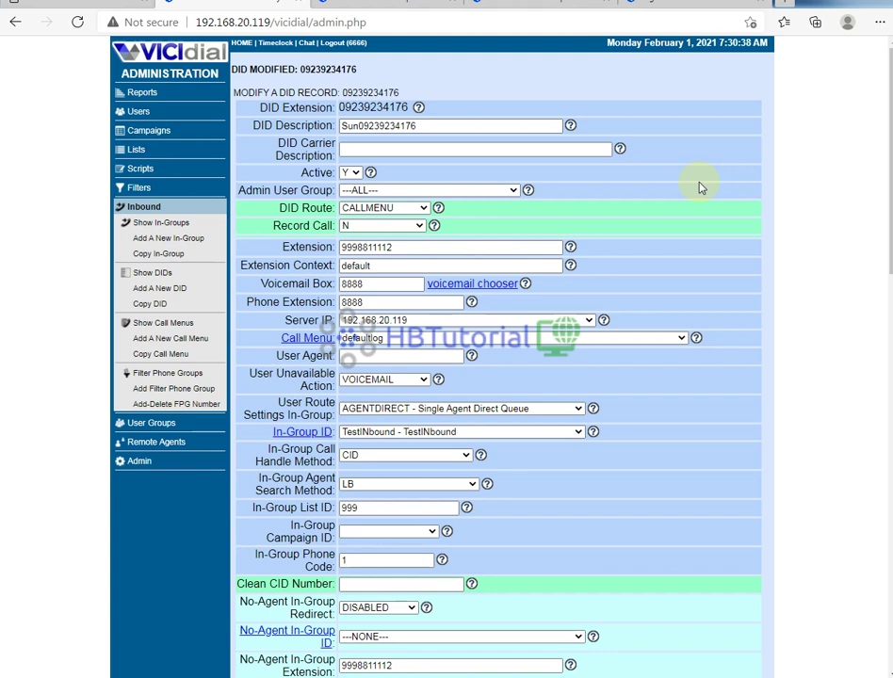
Add a new call menu with Menu ID and Menu Name both TestMenu.
left_click(145, 325)
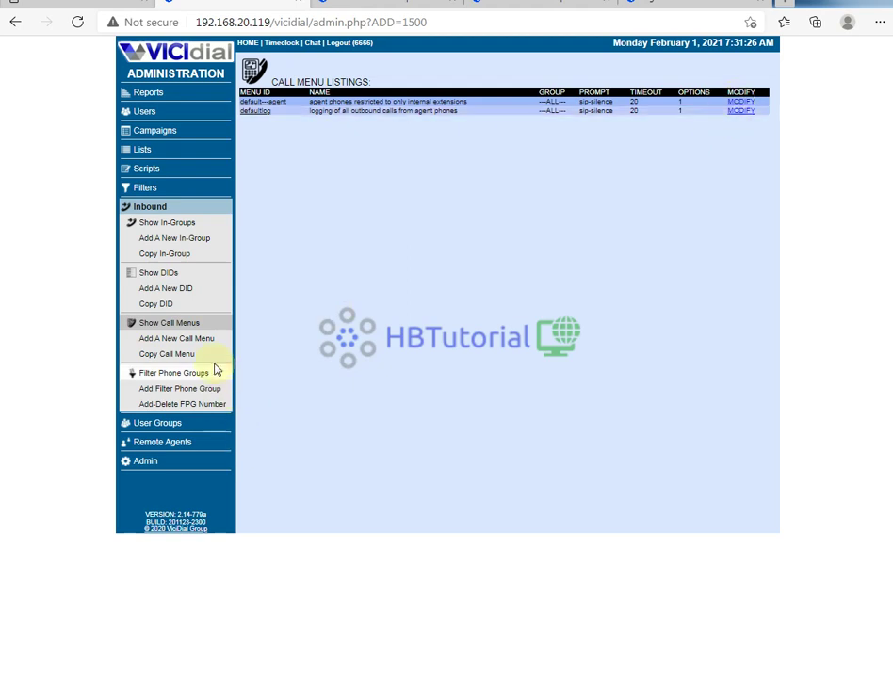
left_click(183, 340)
left_click(379, 94)
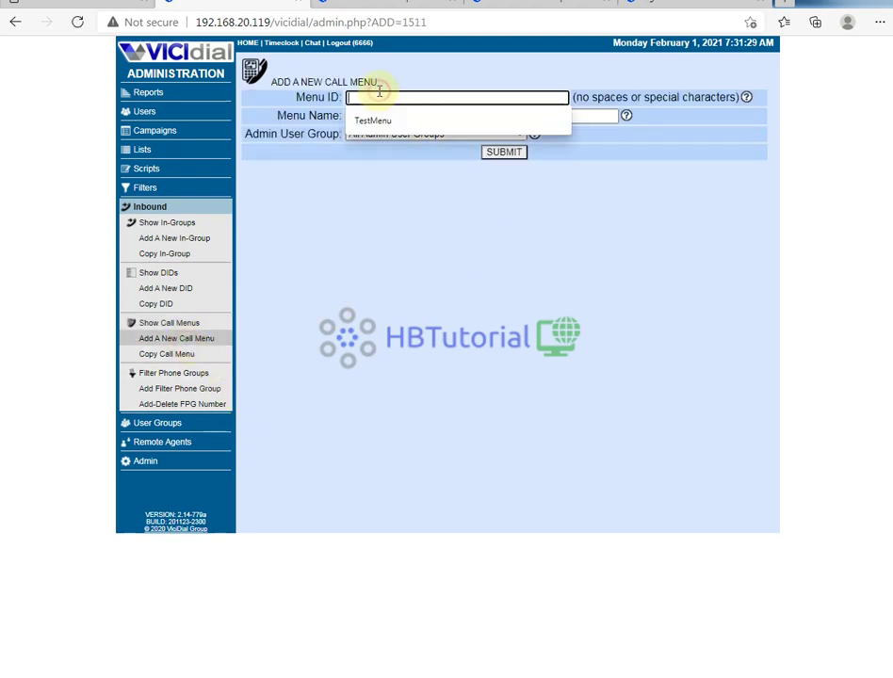
left_click(366, 118)
double_click(376, 96)
key("ctrl+c")
left_click(393, 116)
key("ctrl+v")
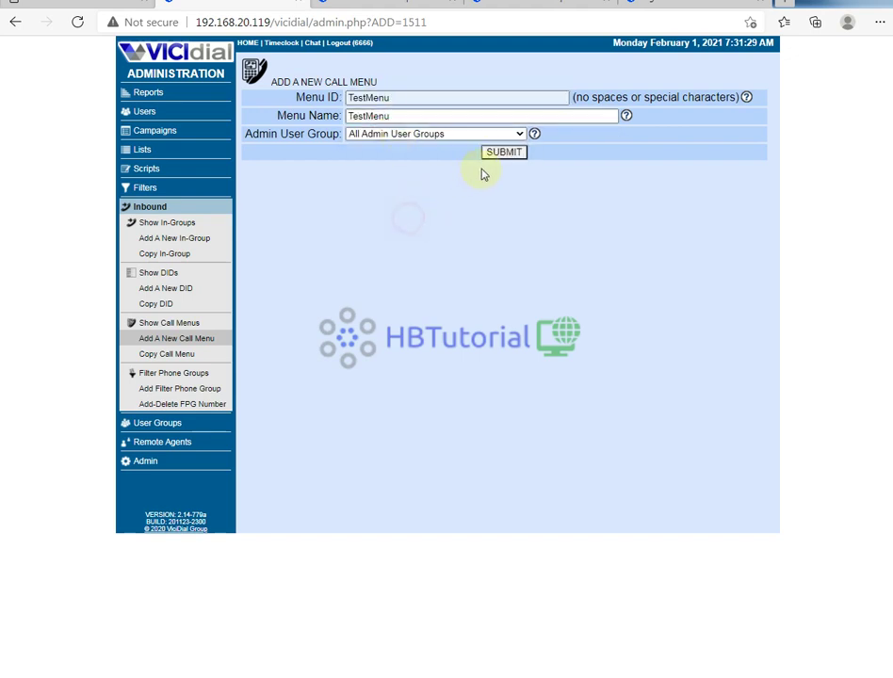
left_click(505, 153)
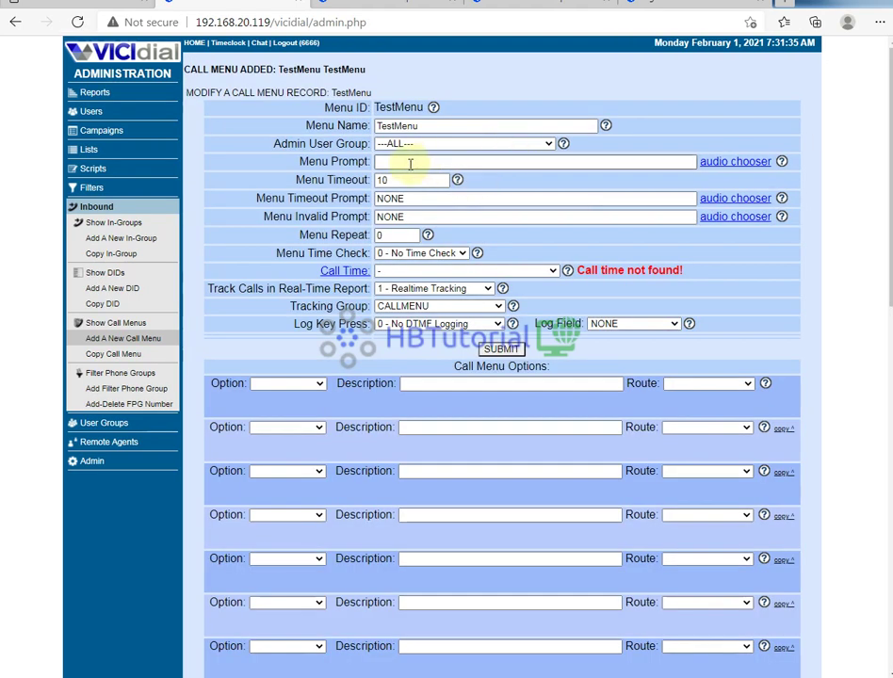
Begin setting TestMenu's menu prompt, bringing up the audio file list.
left_click(404, 161)
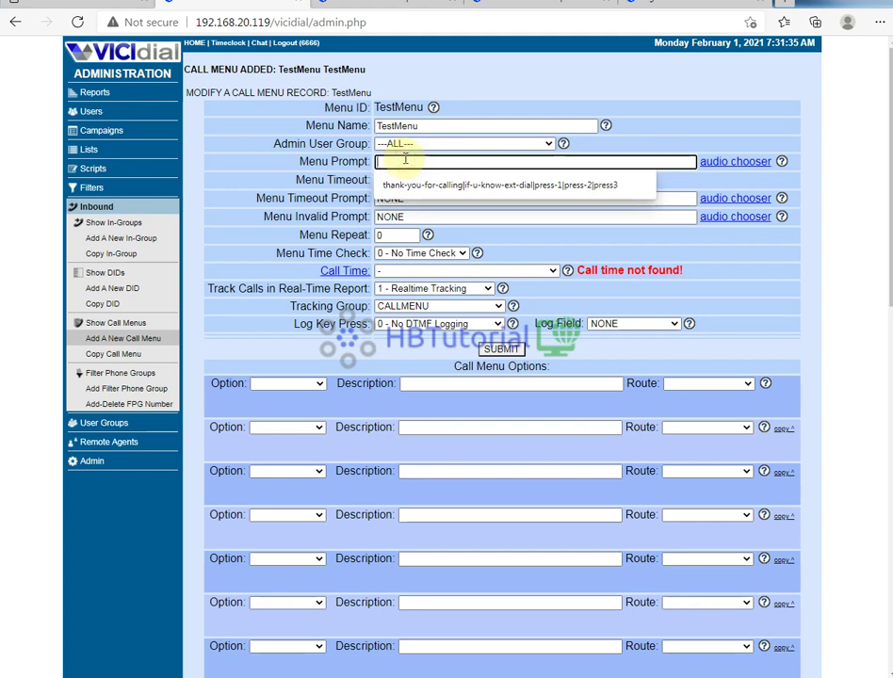
left_click(645, 179)
left_click(607, 161)
left_click(684, 188)
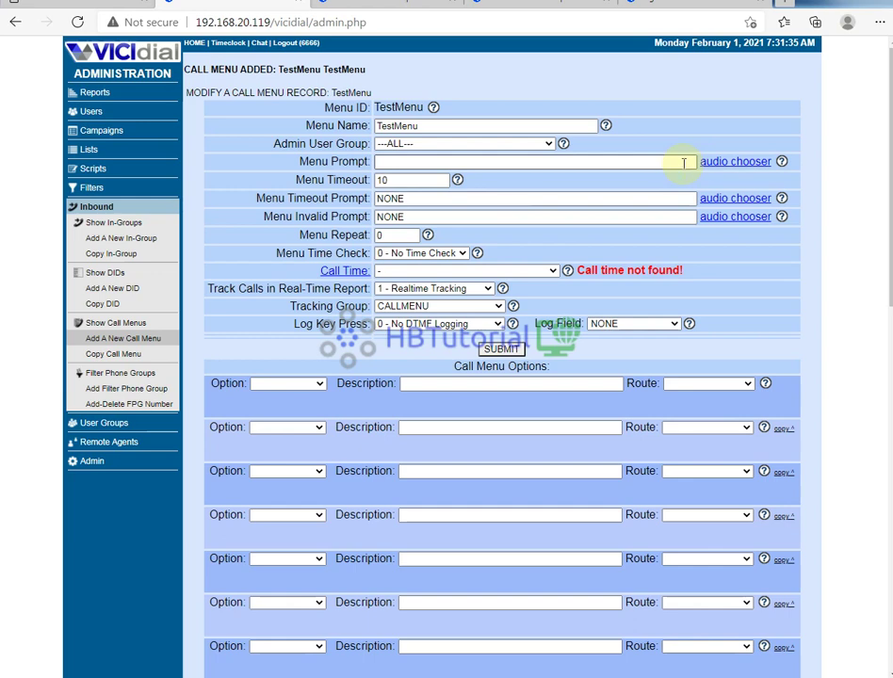
left_click(713, 163)
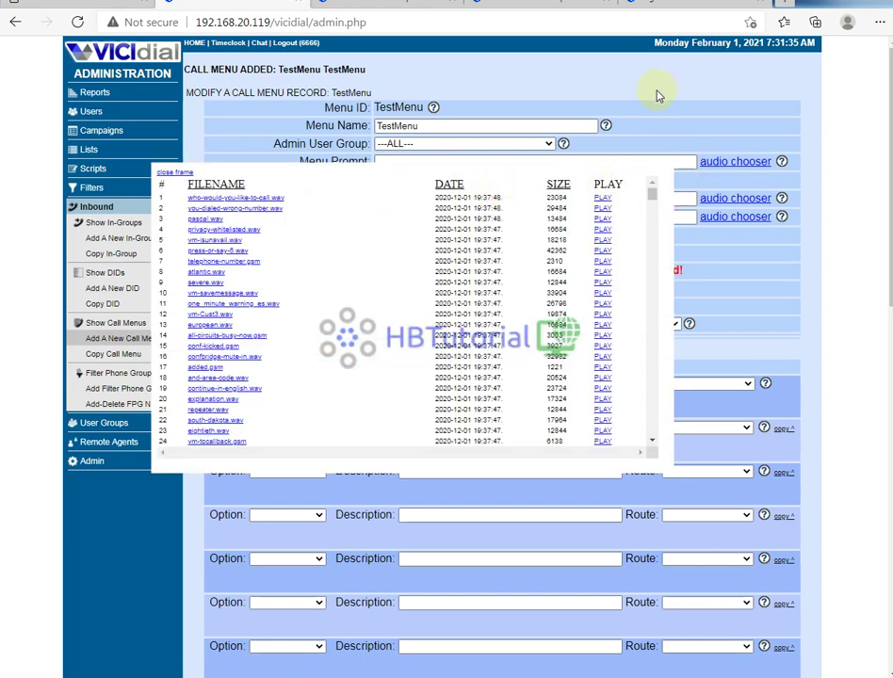
Search the audio list for 'welcome' and set welcome.wav as TestMenu's menu prompt.
key("ctrl+f")
type("welcome")
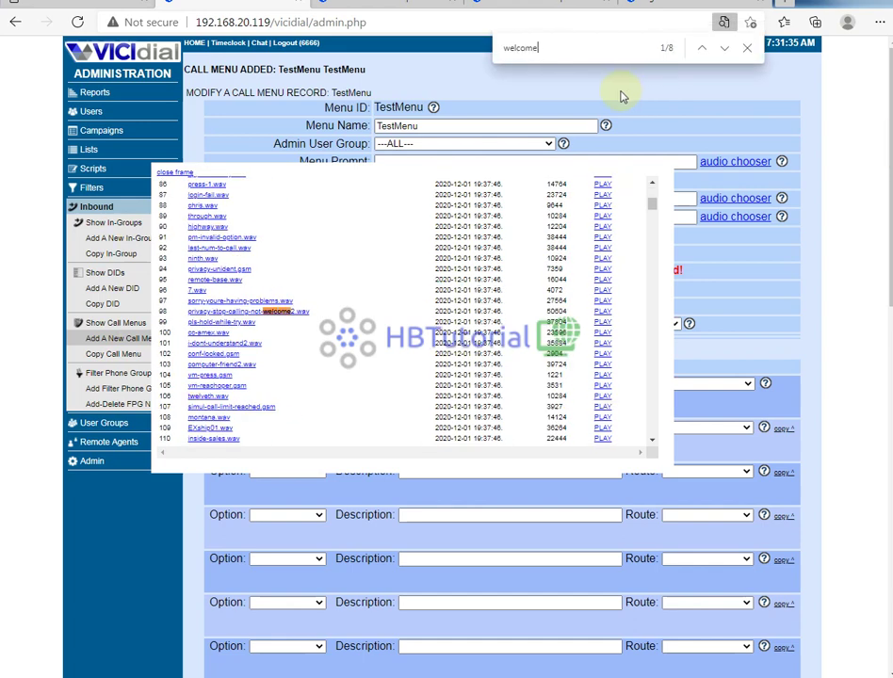
left_click(726, 50)
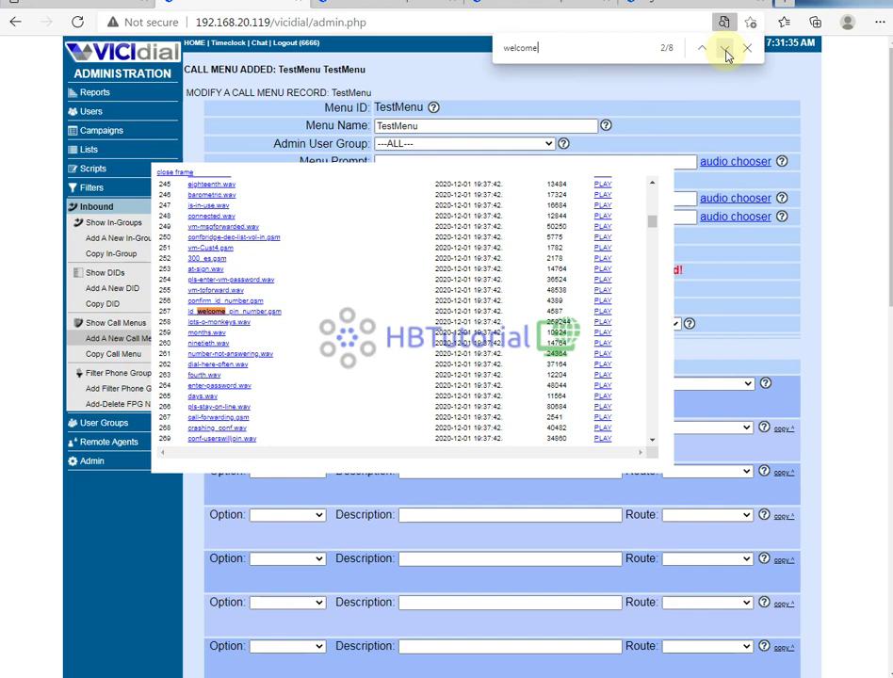
left_click(725, 50)
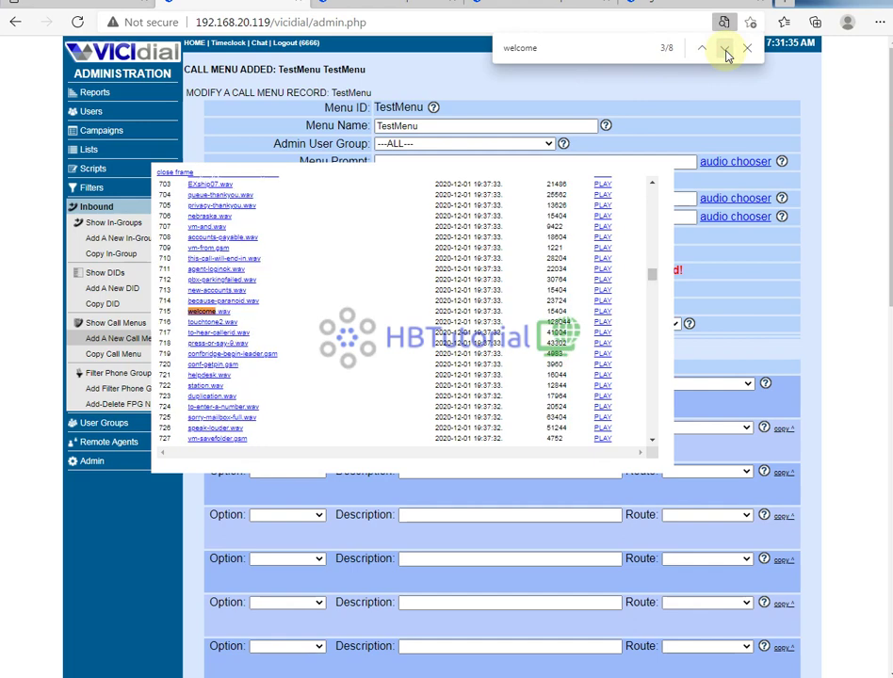
left_click(726, 50)
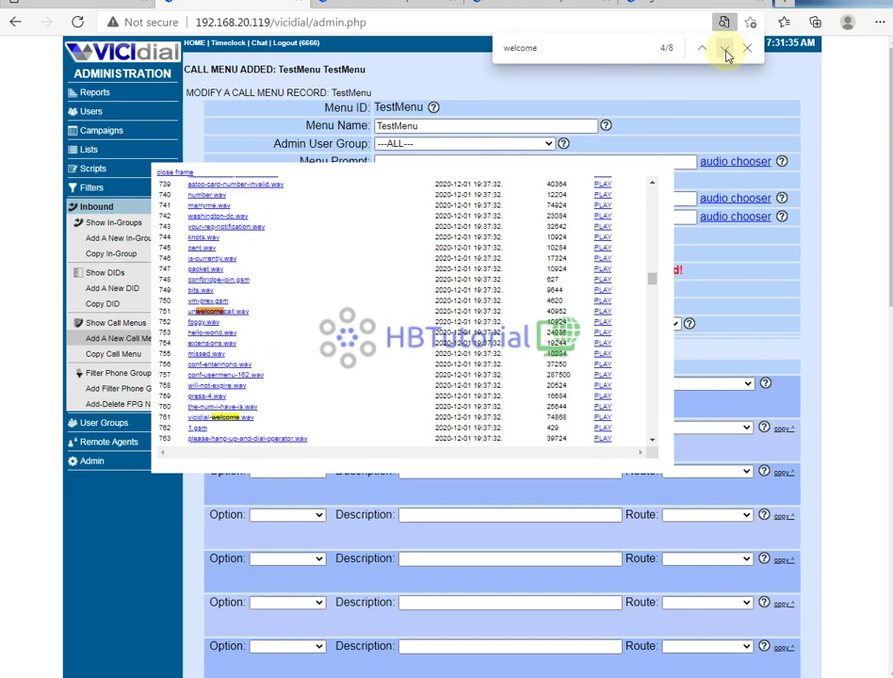
left_click(701, 48)
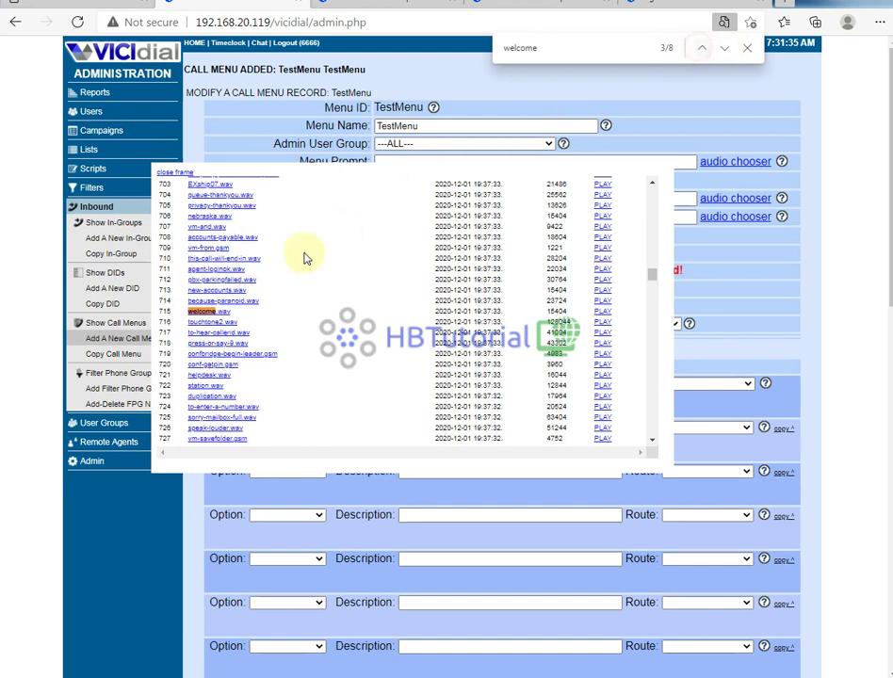
left_click(196, 317)
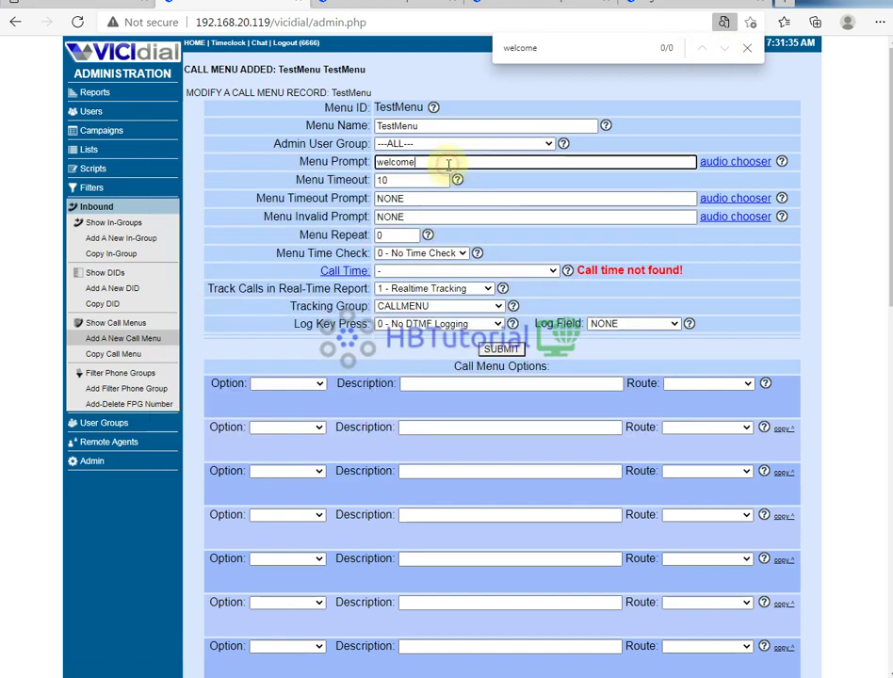
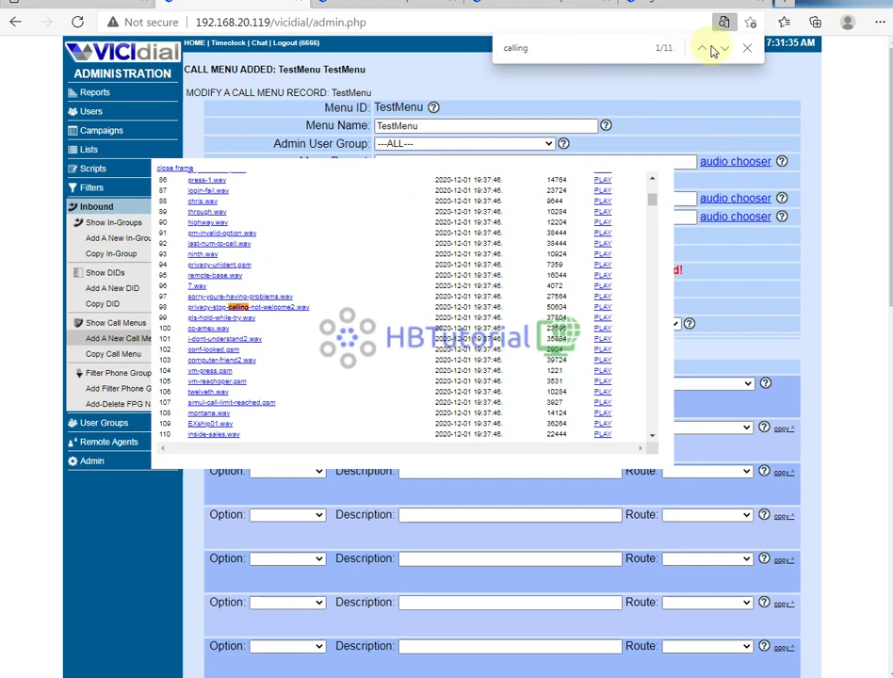
Find thank-you-for-calling.wav in the audio list and copy its file name.
left_click(725, 49)
left_click(727, 52)
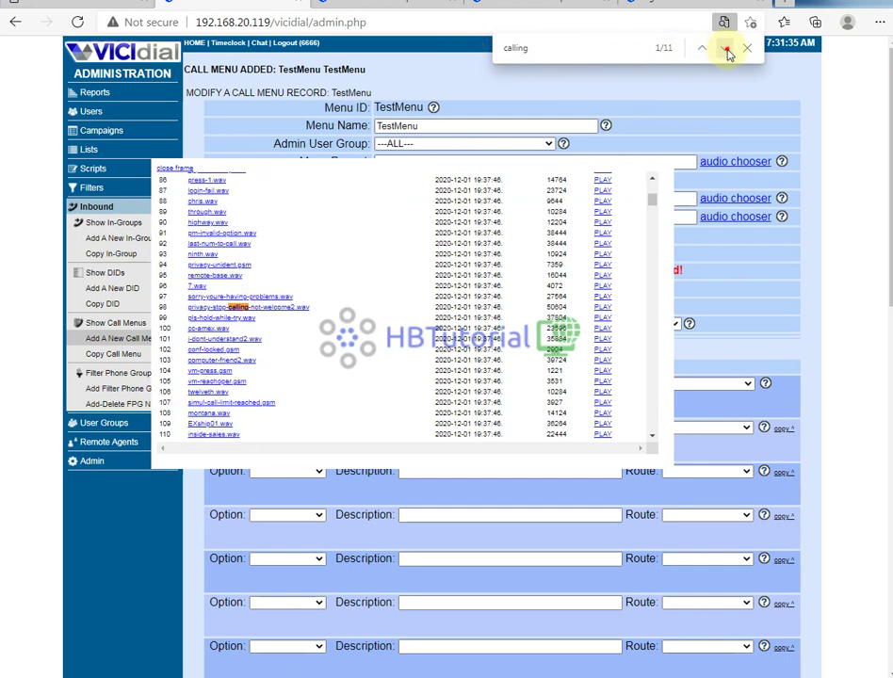
left_click(727, 53)
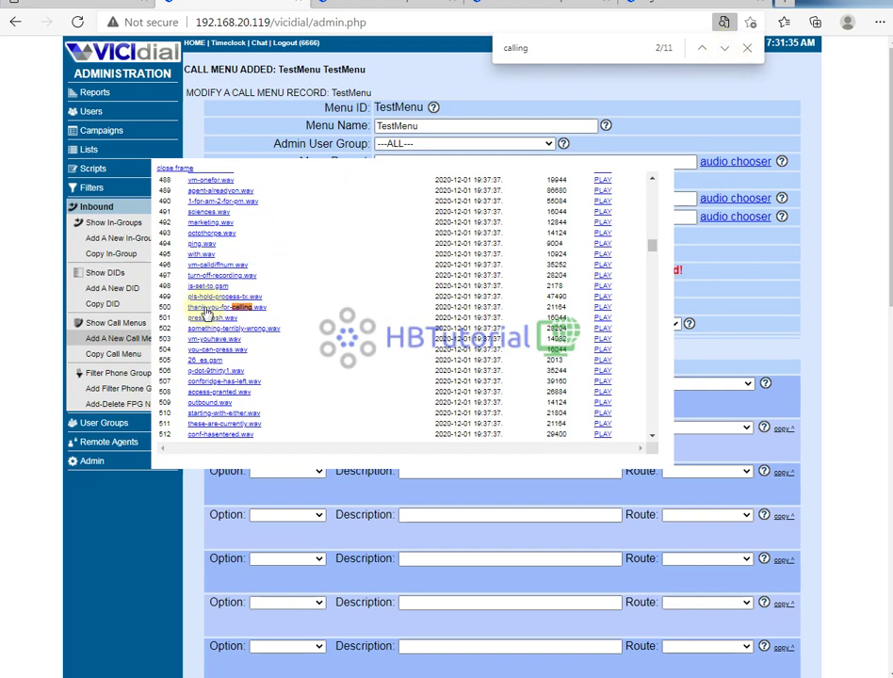
left_click_drag(190, 311, 240, 307)
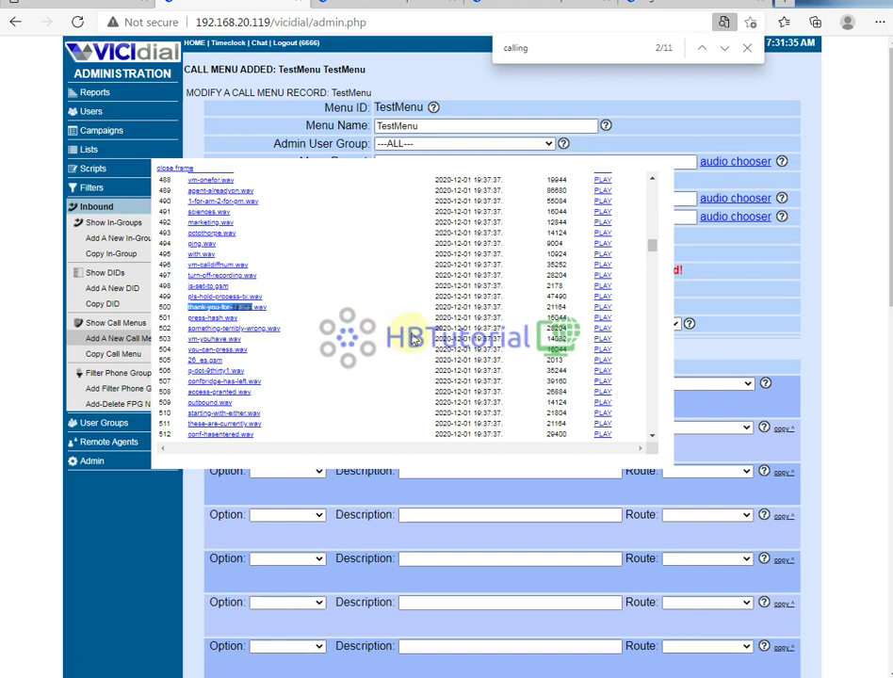
left_click(447, 143)
Close the audio list and paste thank-you-for-calling after 'welcome|' in the Menu Prompt, removing the stray space.
left_click(628, 142)
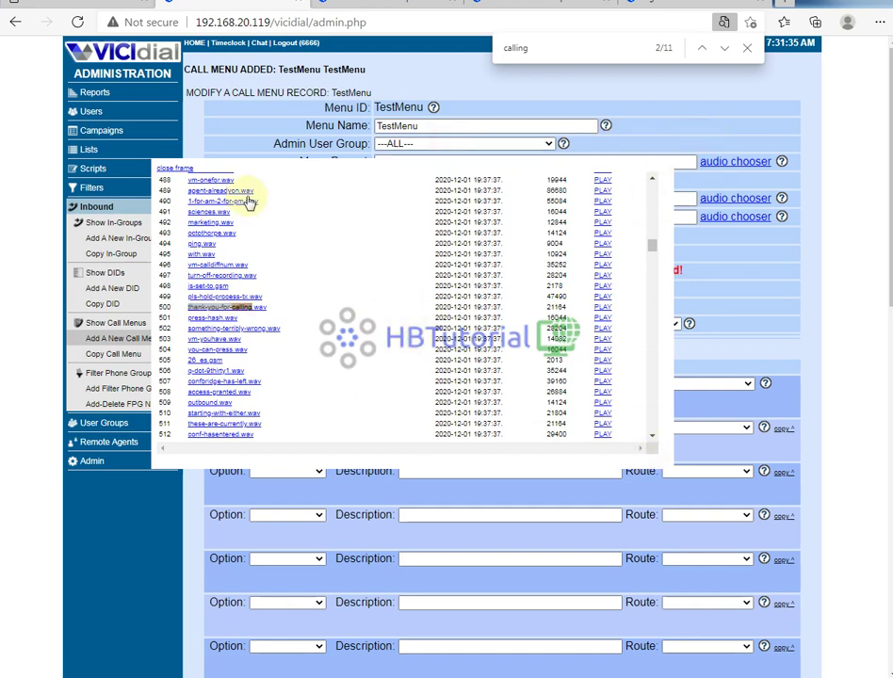
left_click(174, 167)
left_click(471, 162)
type("thank-you-for-calling")
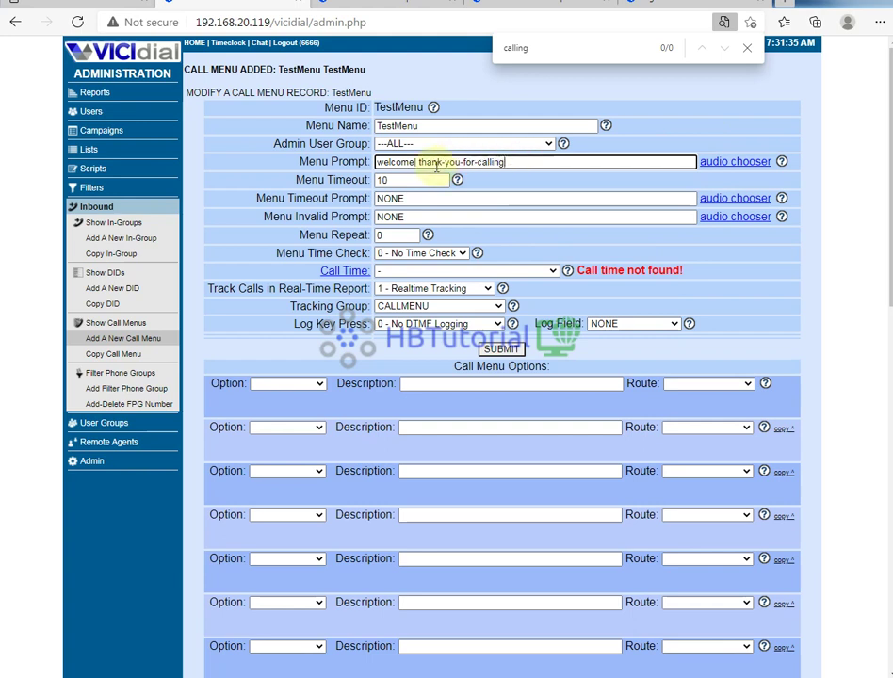
key("BackSpace")
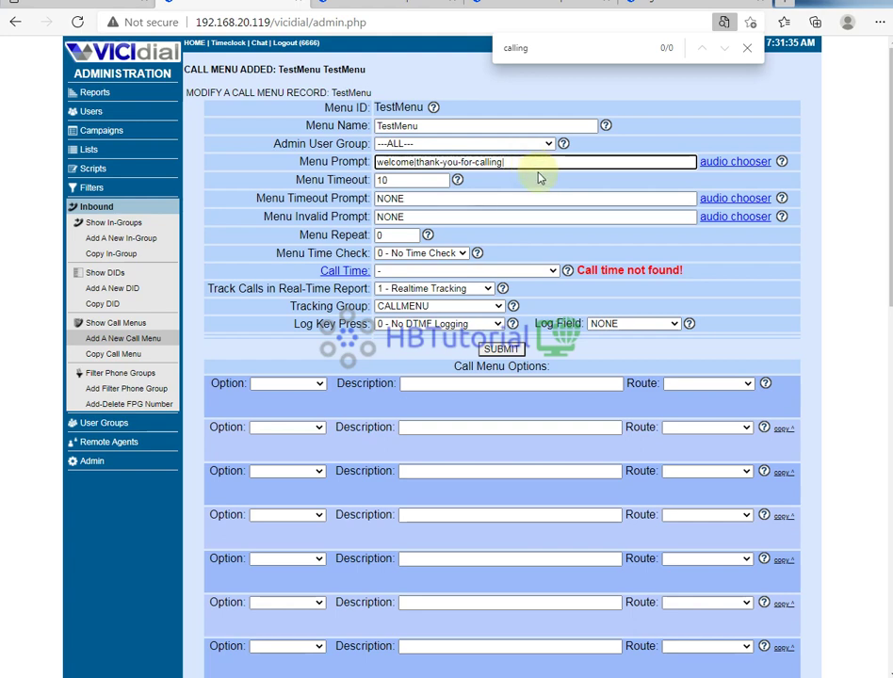
double_click(573, 43)
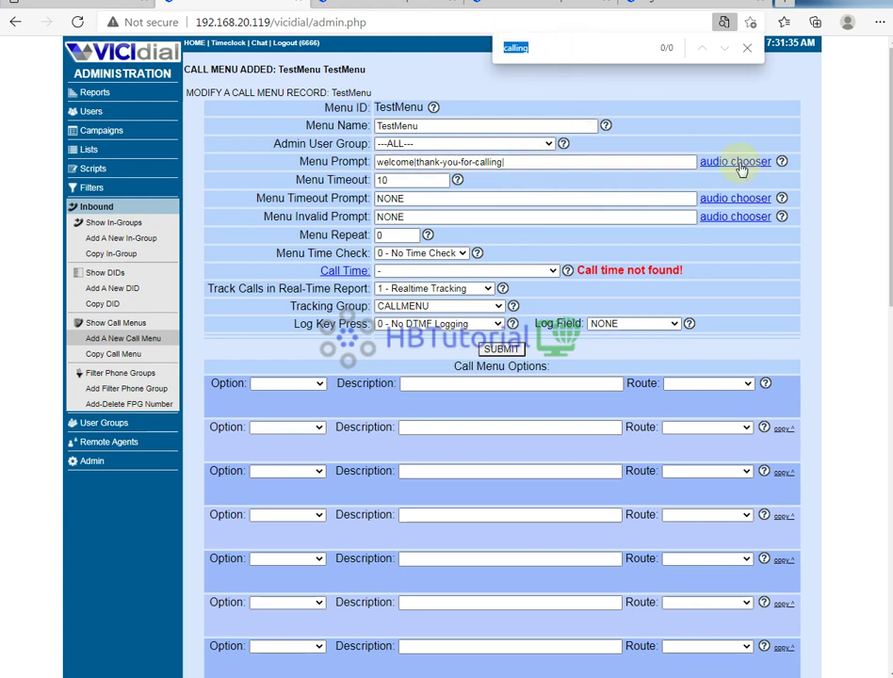
Search the audio list for 'know' and copy the if-u-know-ext-dial file name.
left_click(739, 162)
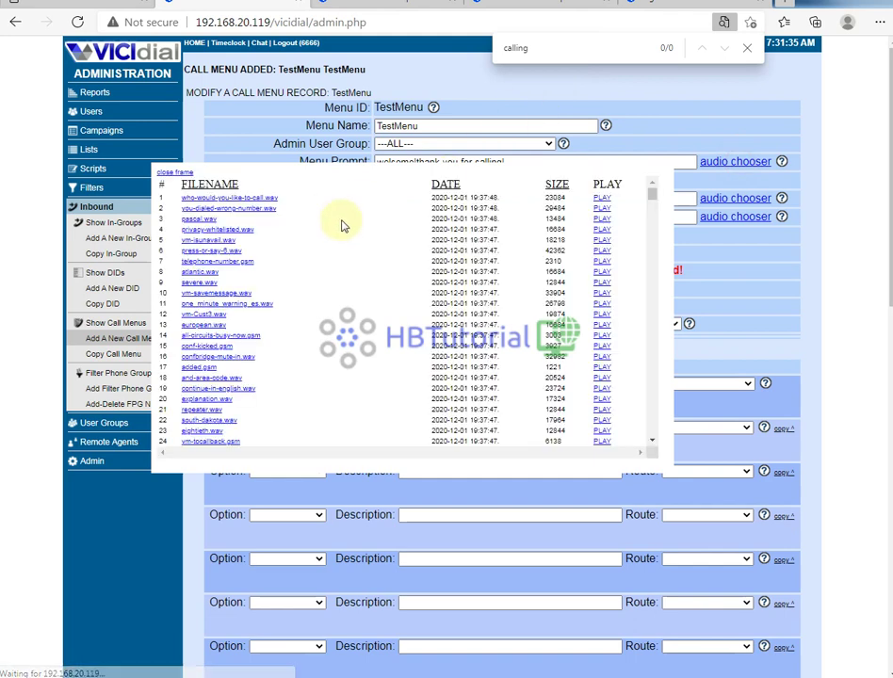
double_click(561, 43)
key("Return")
type("if")
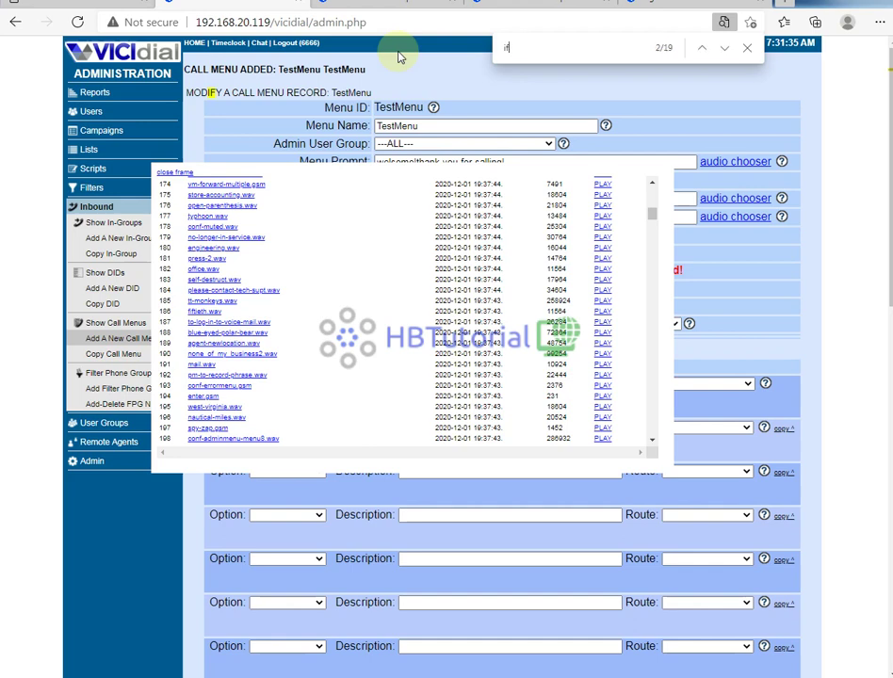
key("BackSpace")
key("BackSpace")
key("BackSpace")
key("BackSpace")
key("BackSpace")
type("know")
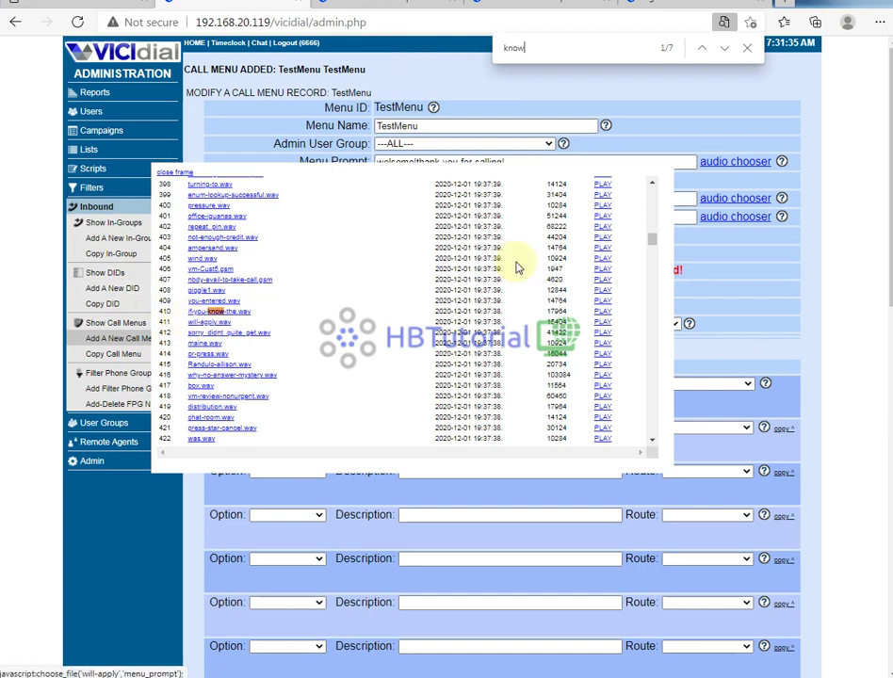
left_click(722, 49)
left_click(724, 49)
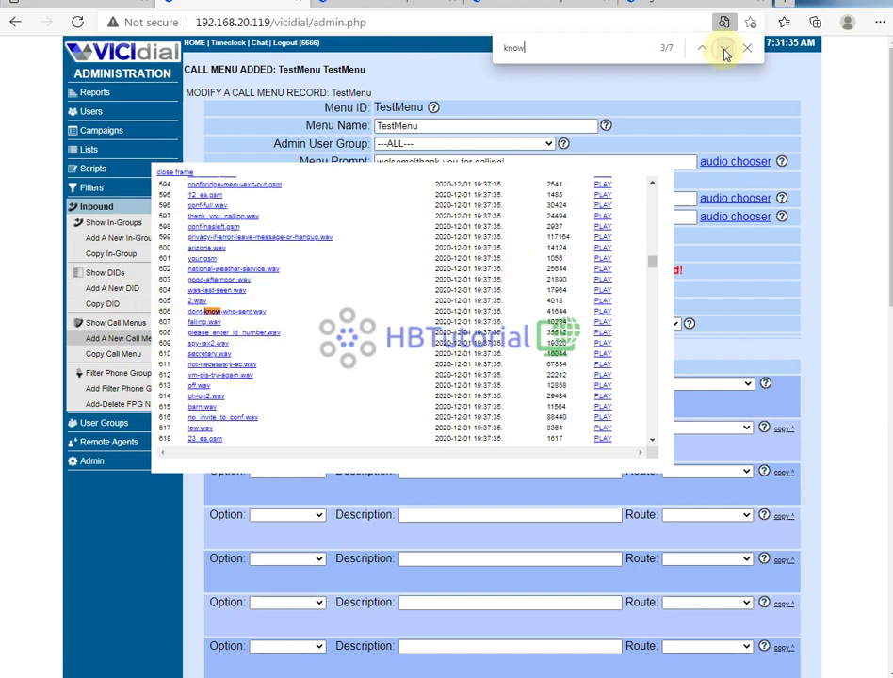
left_click(724, 49)
left_click(724, 49)
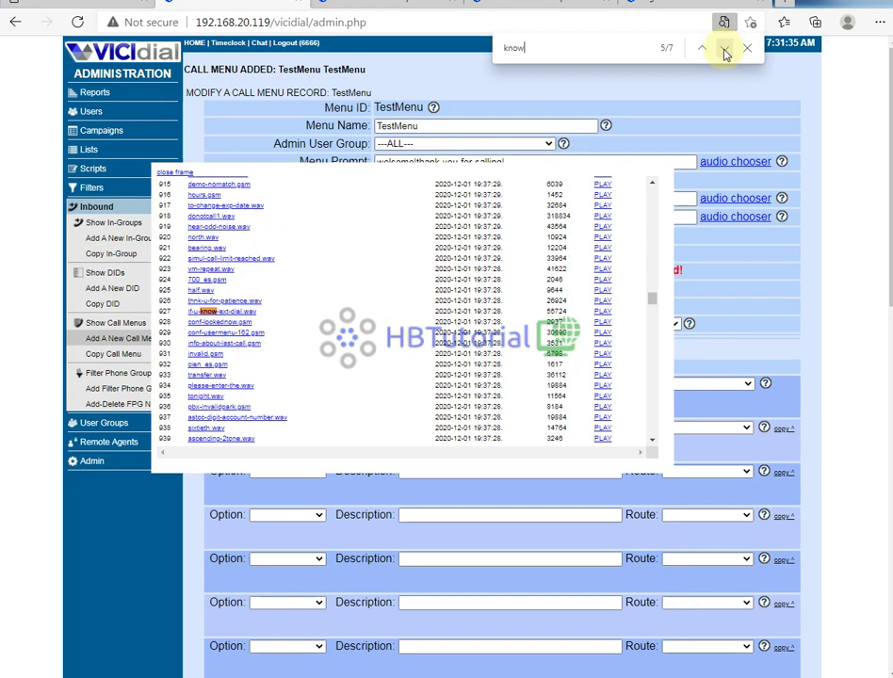
left_click(222, 311)
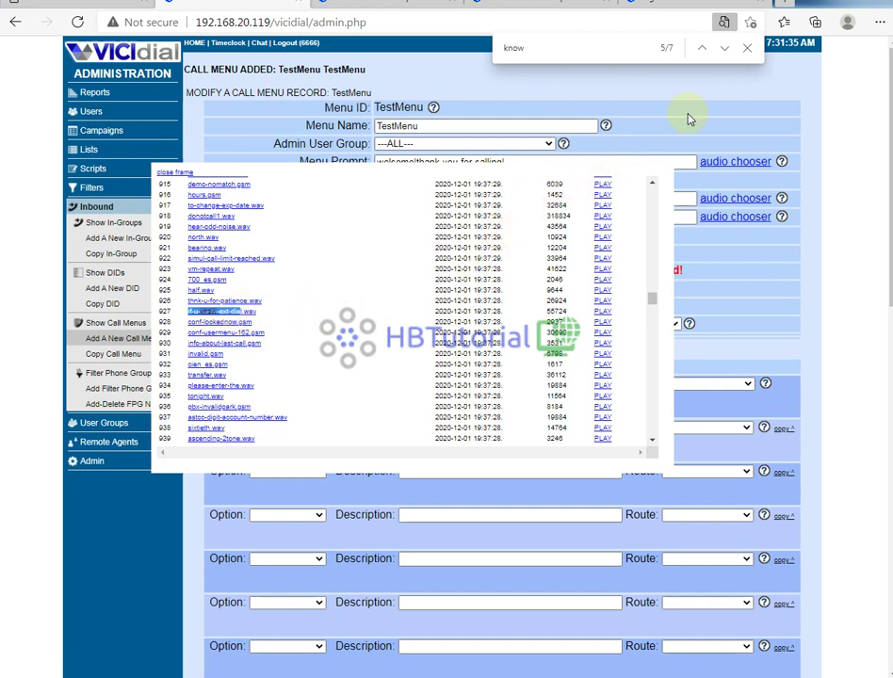
Close the audio list and paste if-u-know-ext-dial at the end of the Menu Prompt without a gap.
left_click(174, 174)
left_click(534, 163)
type("if-u-know-ext-dial")
left_click(524, 162)
key("BackSpace")
key("BackSpace")
key("BackSpace")
key("BackSpace")
key("BackSpace")
key("BackSpace")
key("BackSpace")
key("BackSpace")
key("BackSpace")
key("BackSpace")
key("BackSpace")
key("BackSpace")
key("BackSpace")
key("BackSpace")
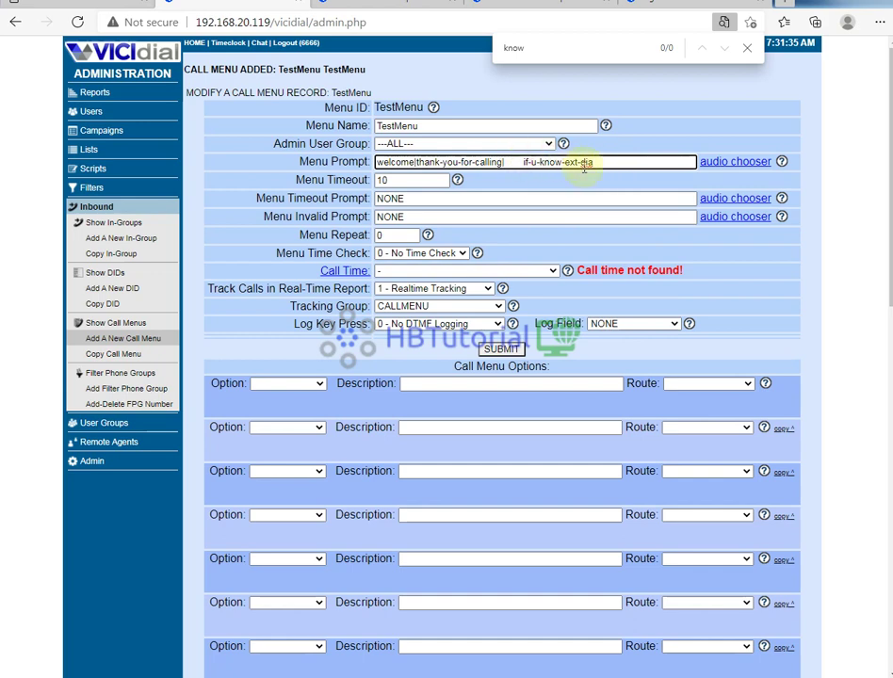
left_click(587, 167)
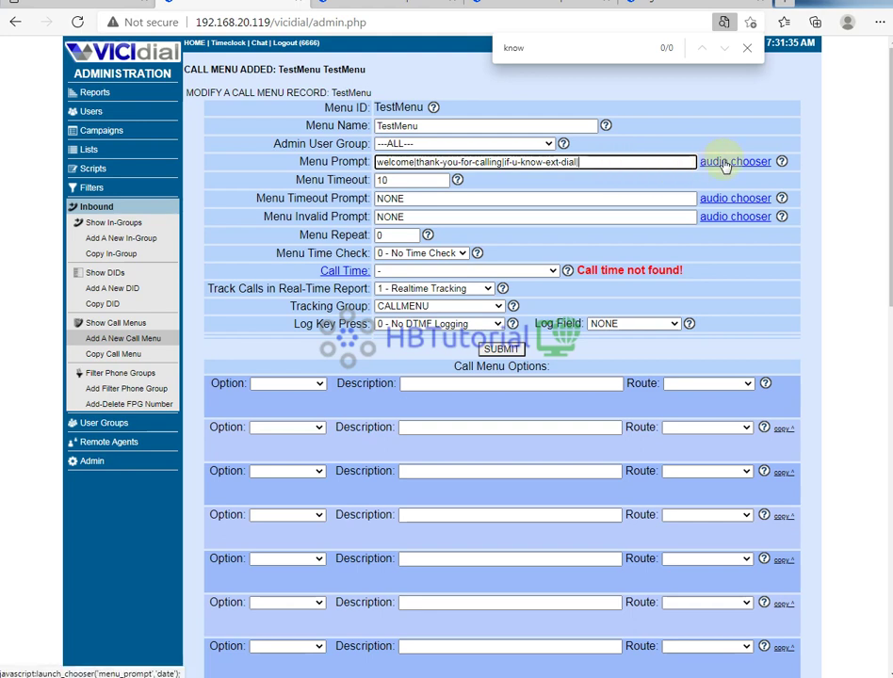
Search the audio list for 'press' and step through the matches to the press-1 recording.
left_click(649, 163)
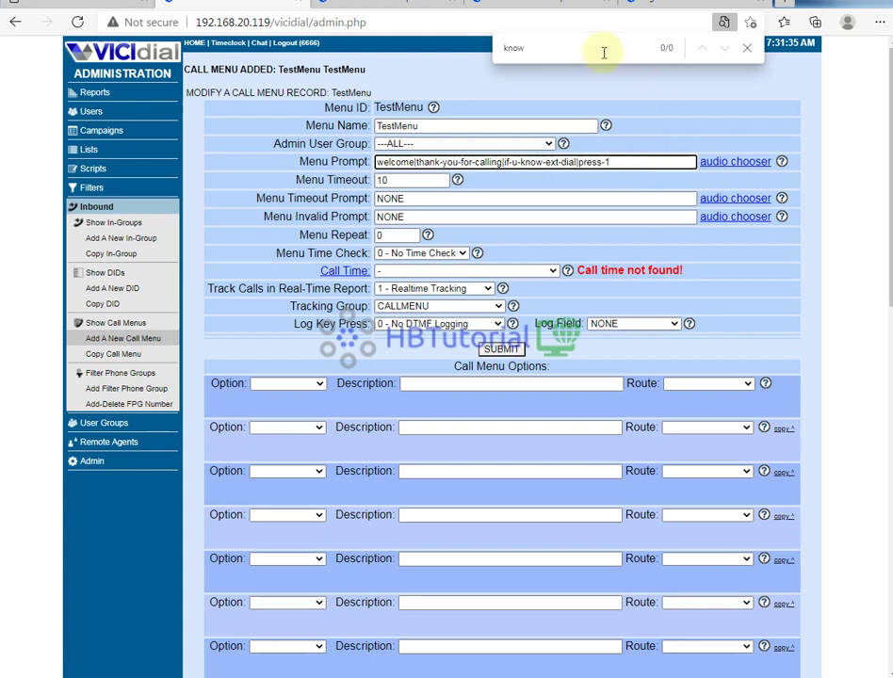
left_click(711, 162)
key("ctrl+f")
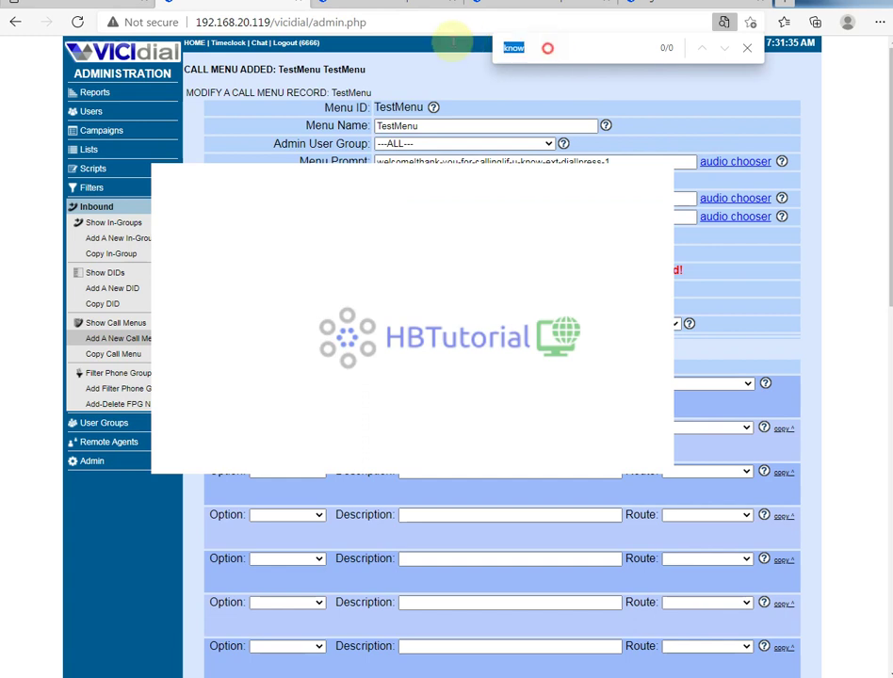
type("press")
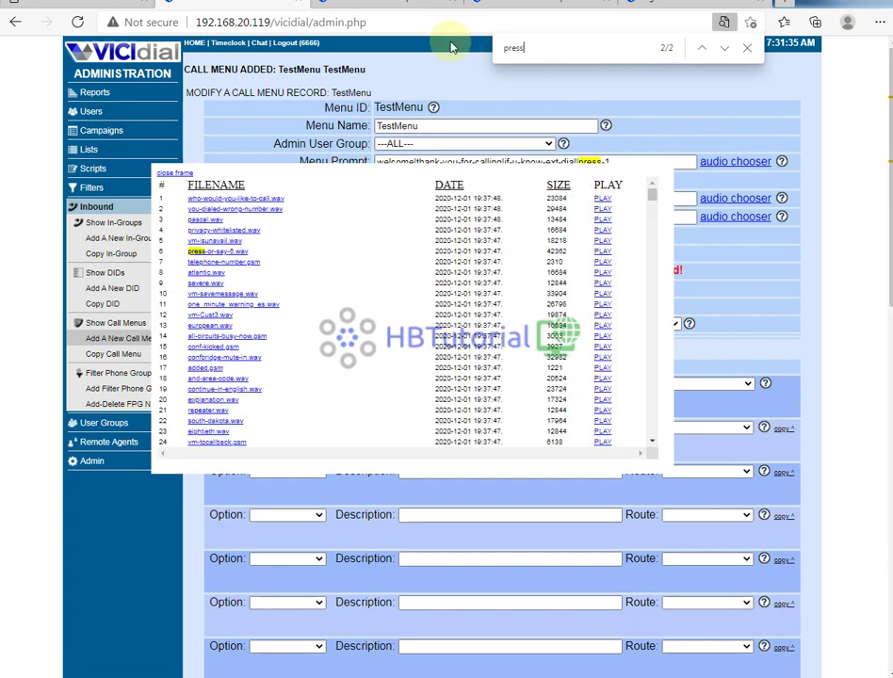
left_click(726, 51)
left_click(726, 51)
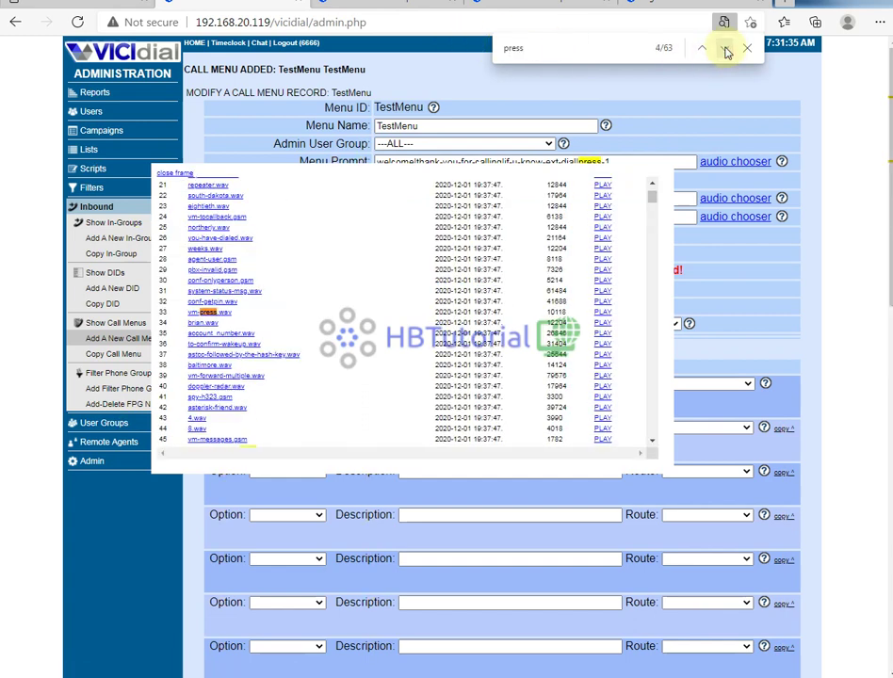
left_click(725, 51)
left_click(726, 51)
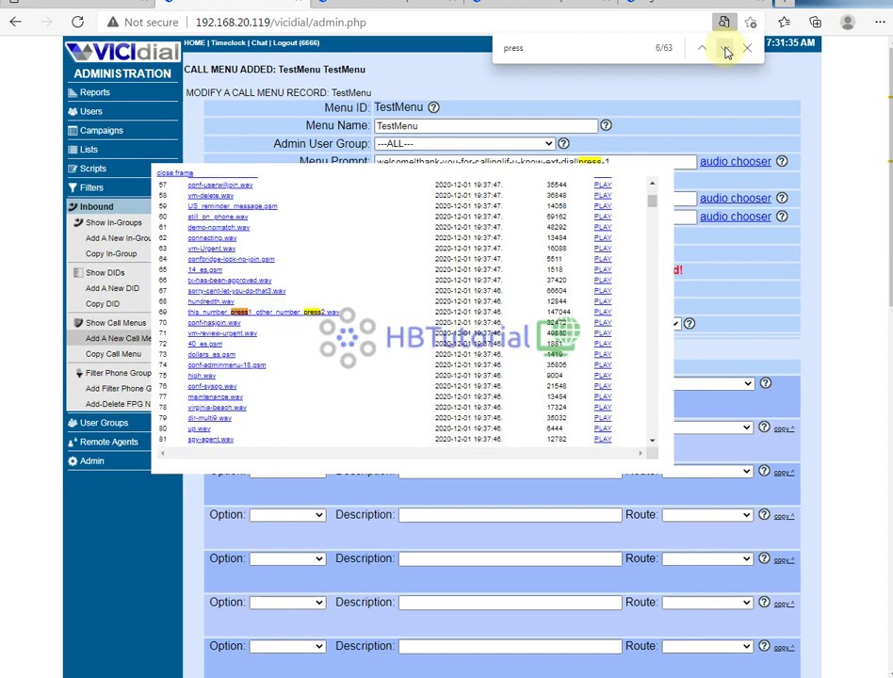
left_click(726, 51)
left_click(726, 51)
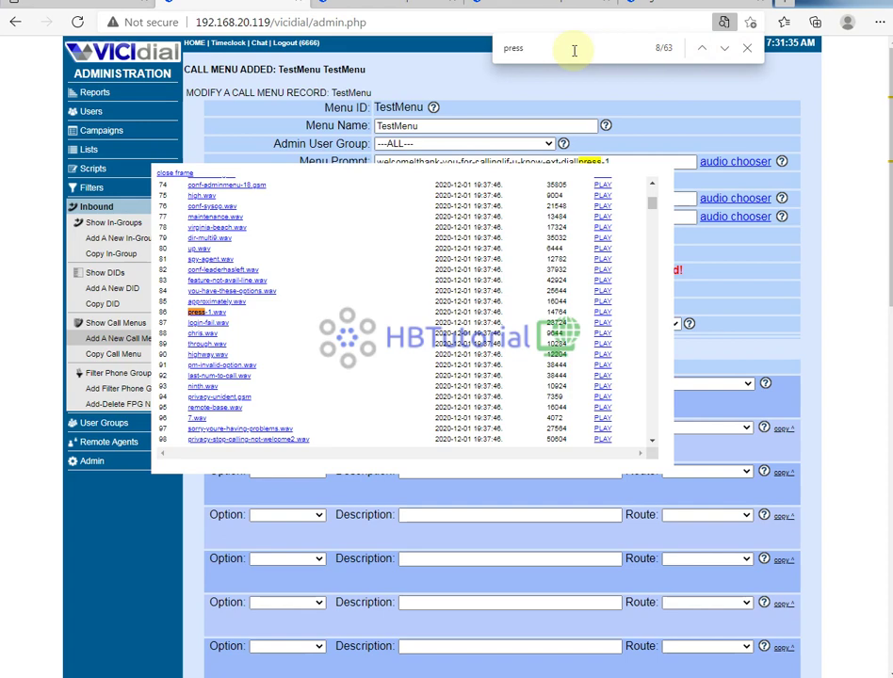
Confirm a press-3 recording exists, then close the search bar and the audio list.
type("3")
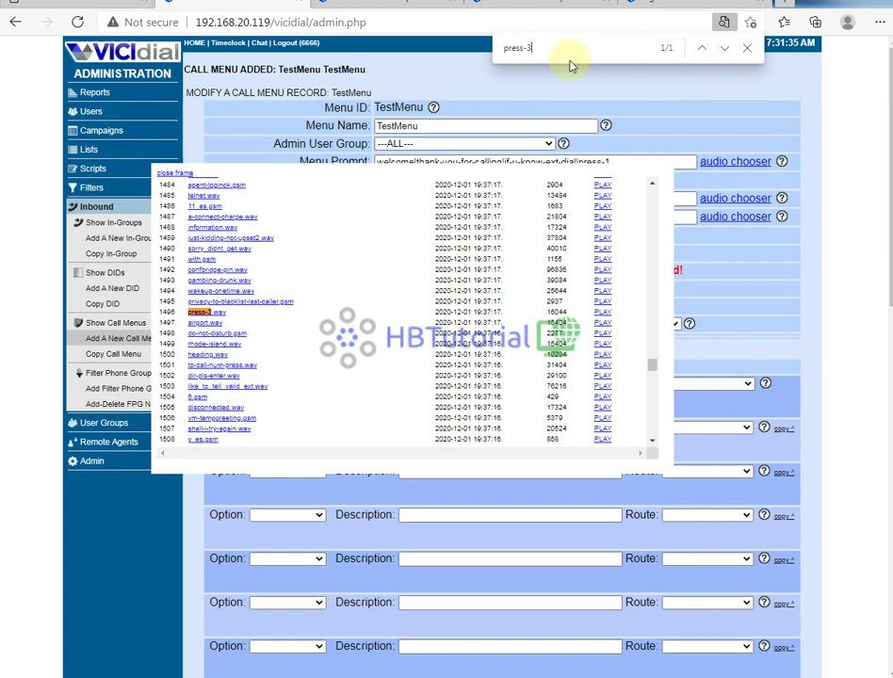
left_click(747, 47)
left_click(174, 174)
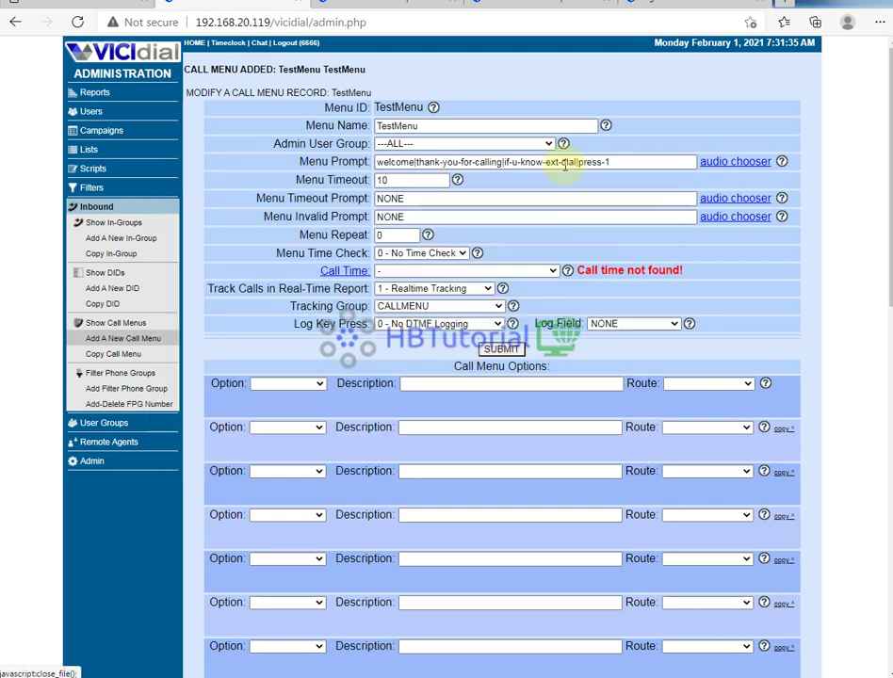
Append '|press-2|press-3' to the end of the Menu Prompt.
left_click(628, 161)
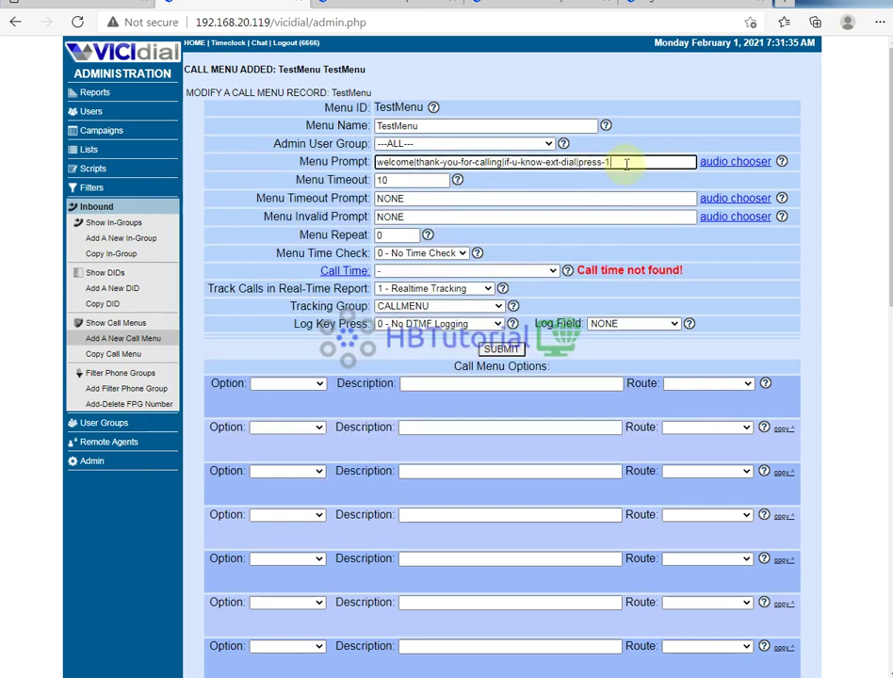
left_click(614, 162)
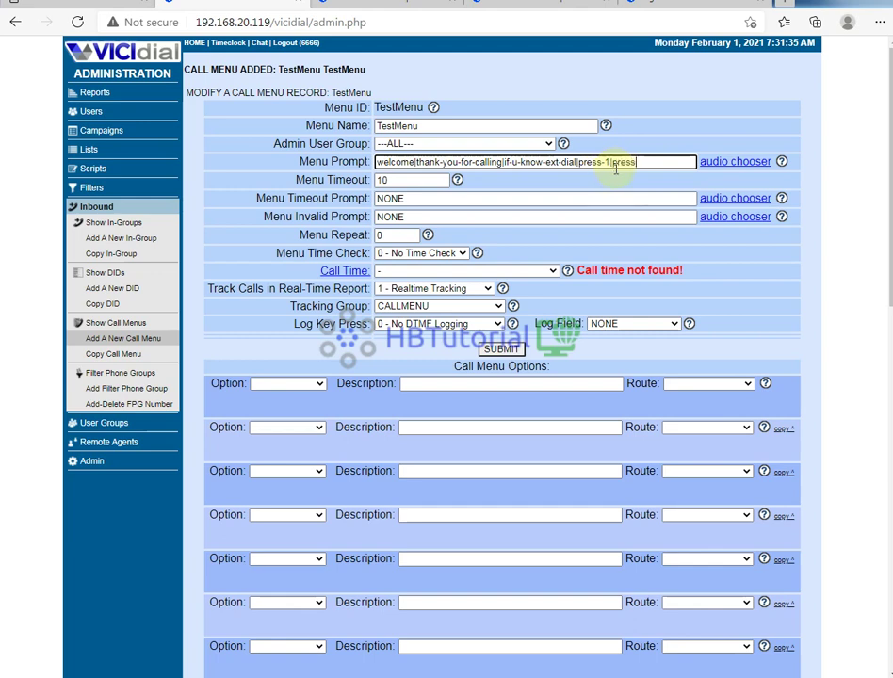
type("|press-2|press-3")
Set Menu Timeout to 5, Menu Repeat to 2, and Menu Time Check to '1 - Time Check'.
left_click_drag(400, 184, 292, 193)
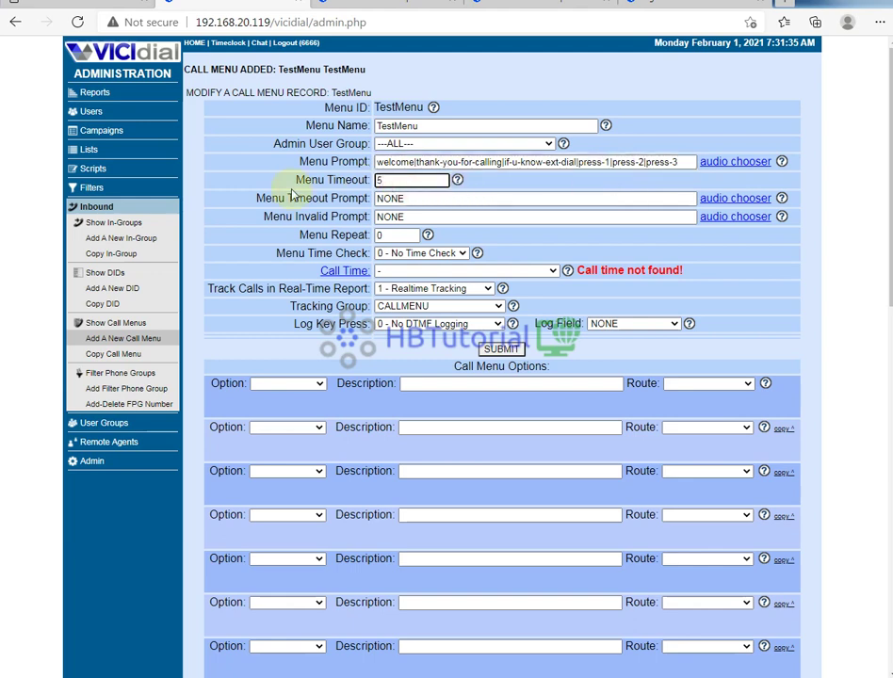
type("5")
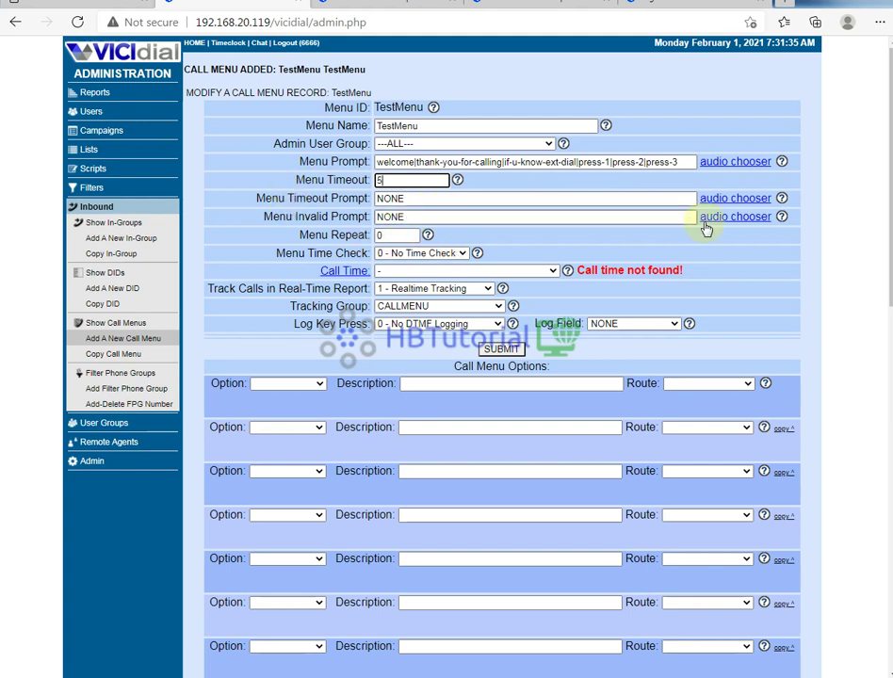
left_click_drag(393, 233, 313, 235)
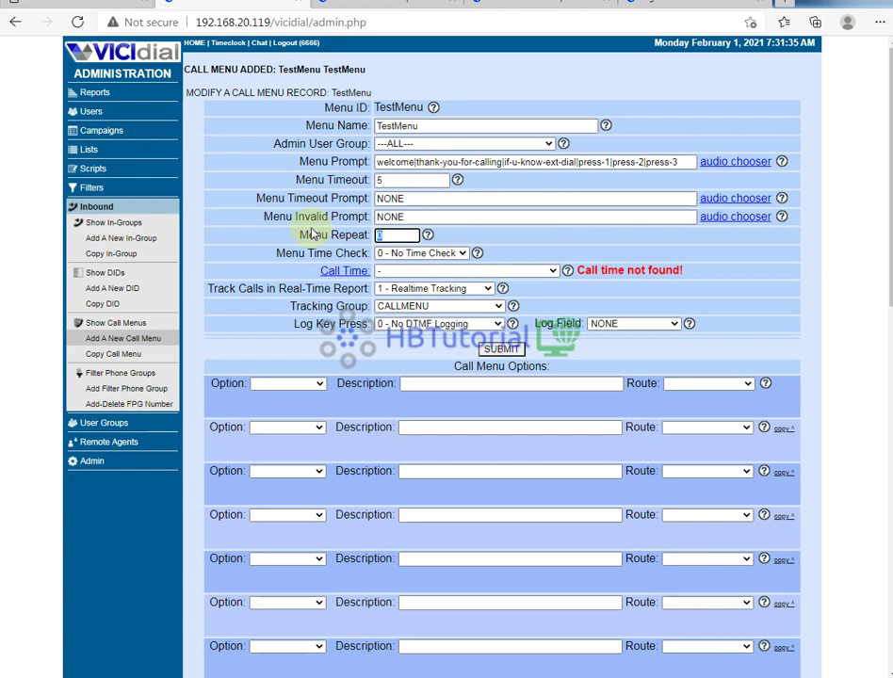
type("2")
double_click(320, 236)
left_click(397, 254)
left_click(405, 281)
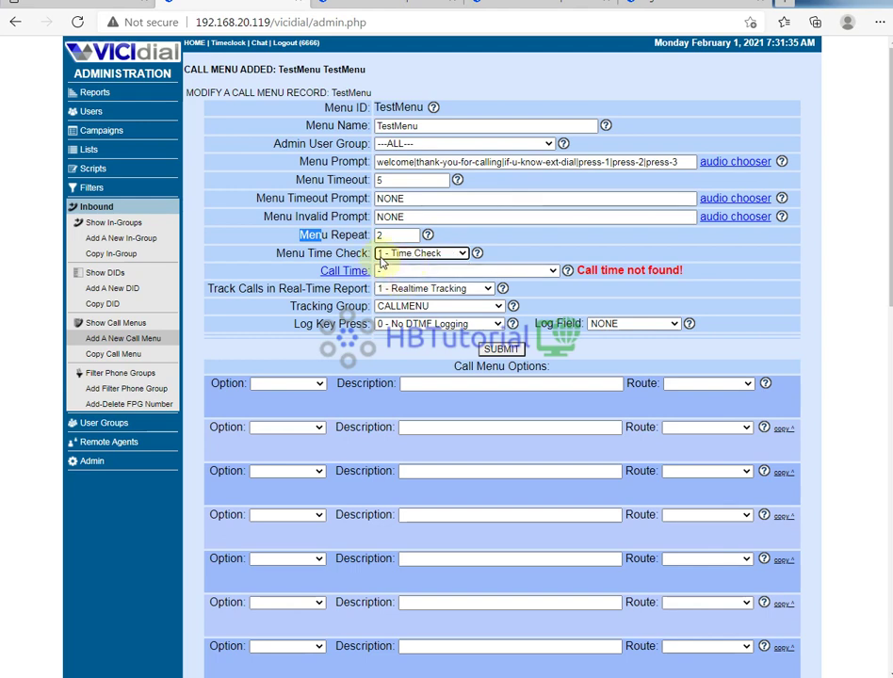
Set Call Time to 24hours, Log Key Press to DTMF Logging Enabled, Tracking Group to TestINbound, then submit.
scroll(377, 267, "down", 2)
left_click_drag(309, 173, 373, 174)
left_click(407, 174)
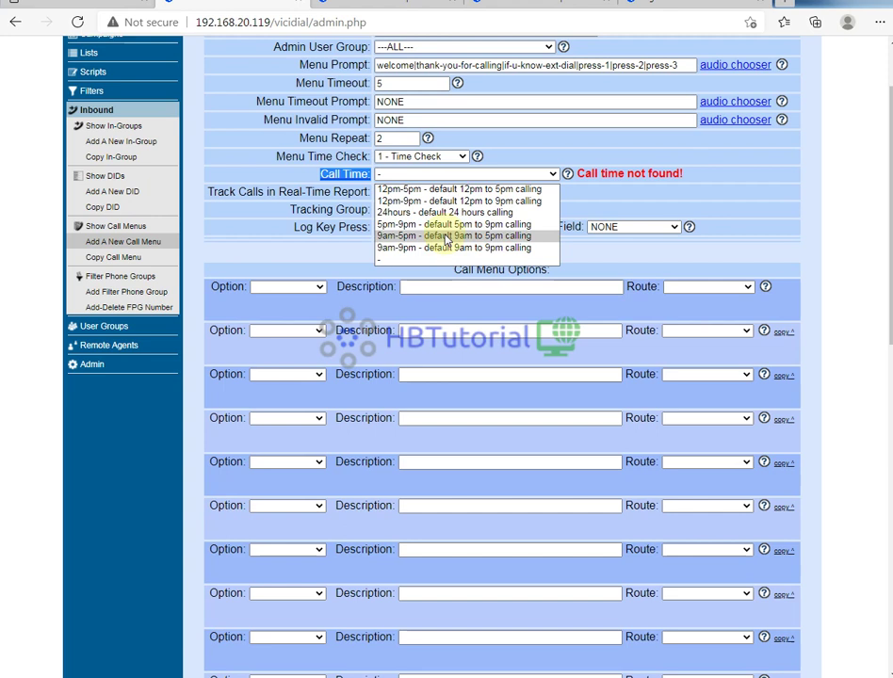
left_click(456, 212)
left_click(404, 227)
left_click(410, 253)
left_click(389, 211)
left_click(407, 236)
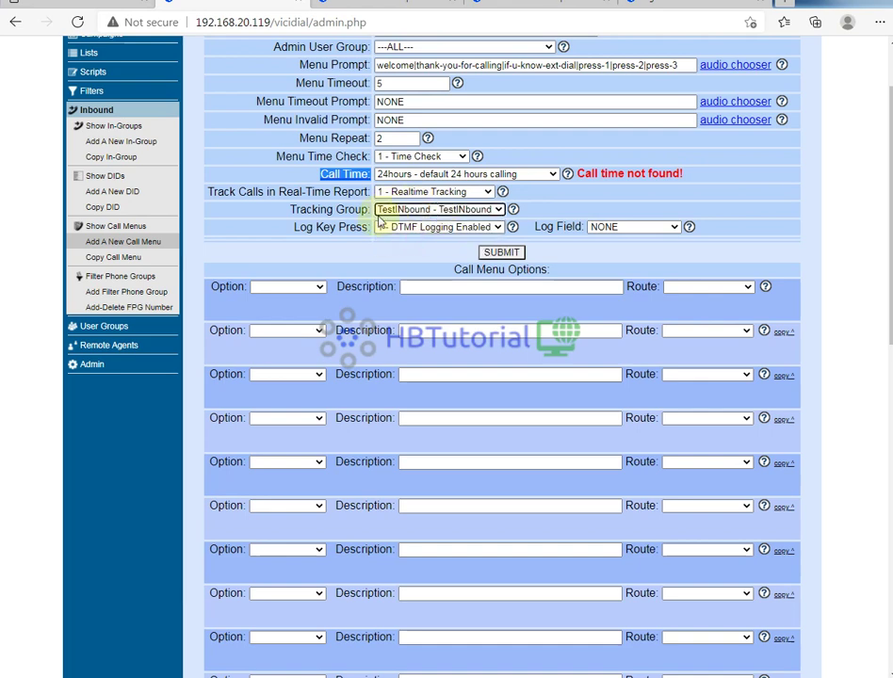
left_click(501, 252)
scroll(451, 243, "down", 3)
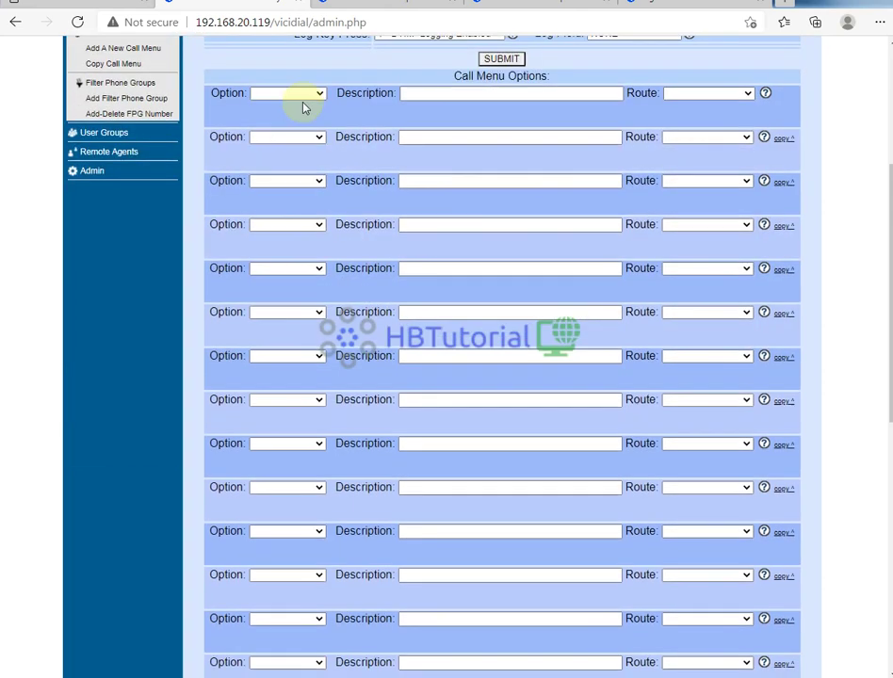
Configure option 1: key 1, description 'inbound', route INGROUP to campaign TestIN.
left_click(299, 93)
left_click(277, 139)
scroll(395, 169, "up", 1)
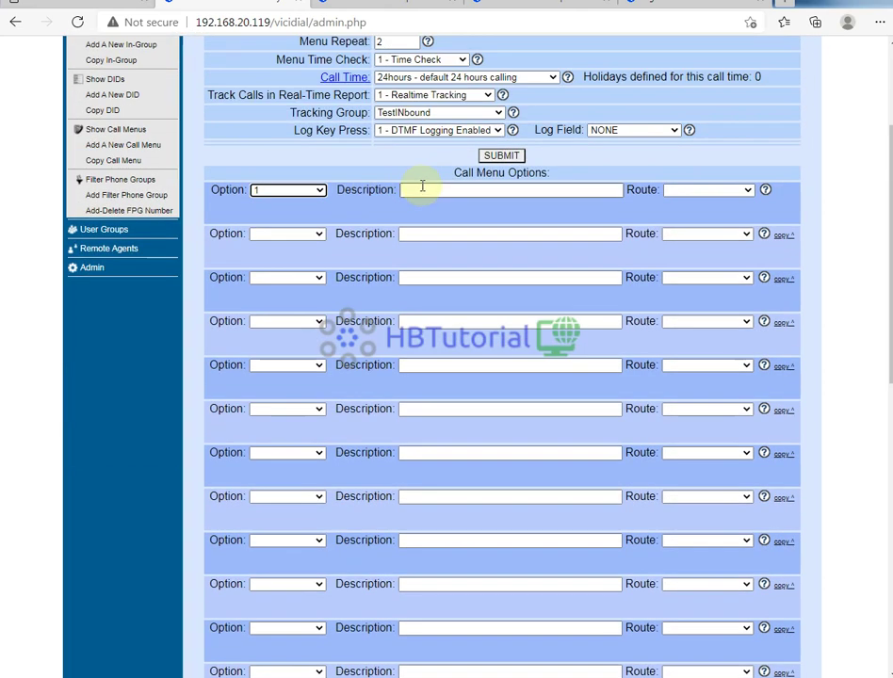
left_click(424, 187)
type("inbou")
type("nd")
left_click(695, 190)
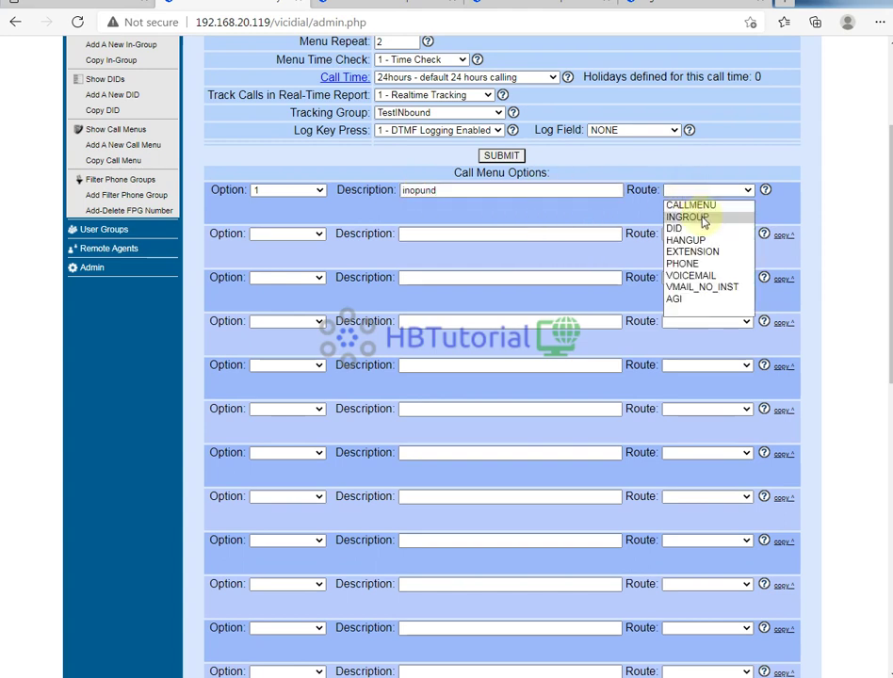
left_click(702, 218)
left_click(514, 234)
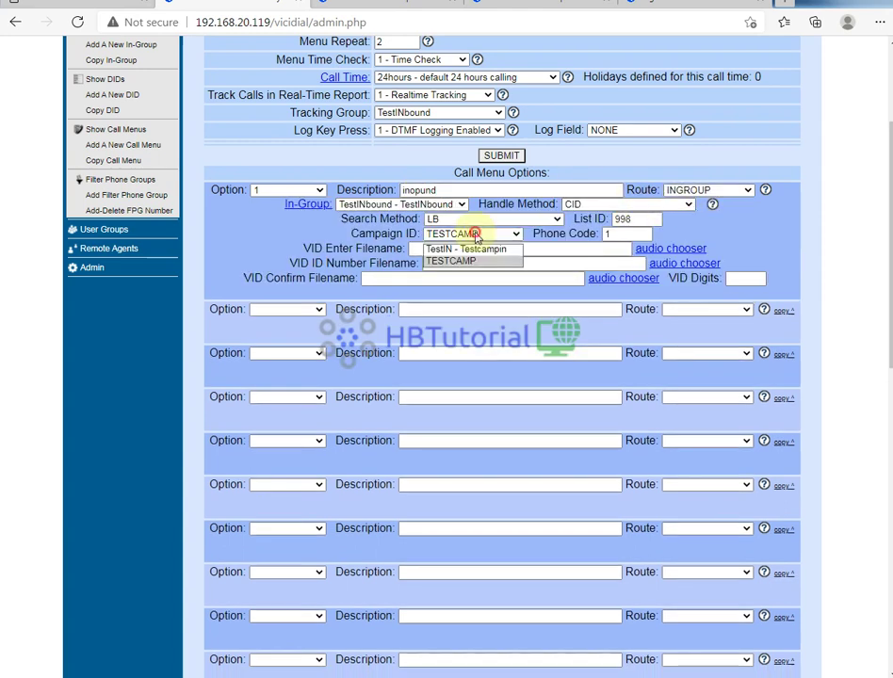
left_click(464, 249)
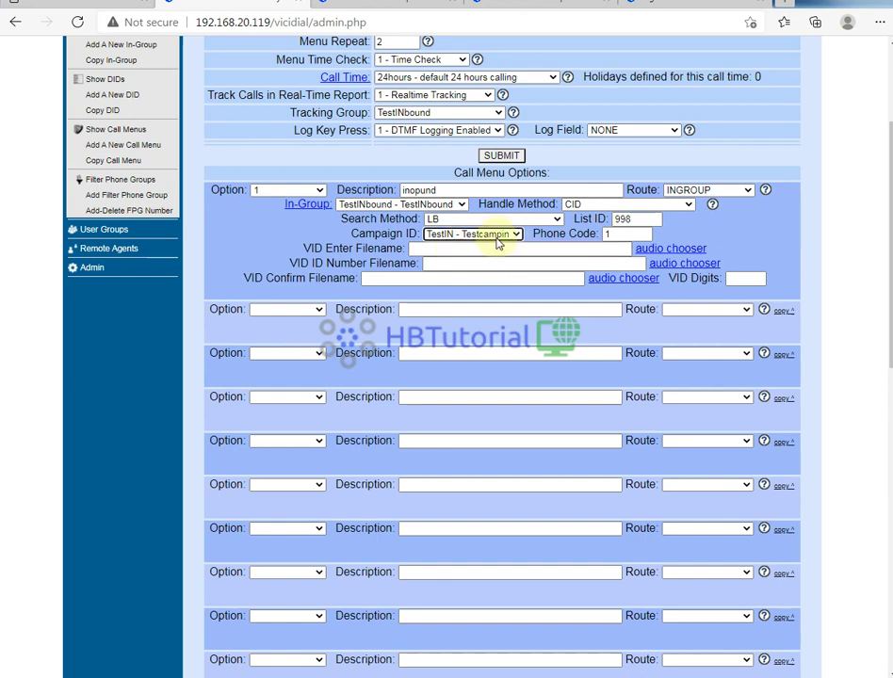
Configure option 2: key 2, description 'techsupport', route INGROUP to campaign TestIN.
scroll(304, 222, "down", 2)
left_click(304, 222)
left_click(286, 263)
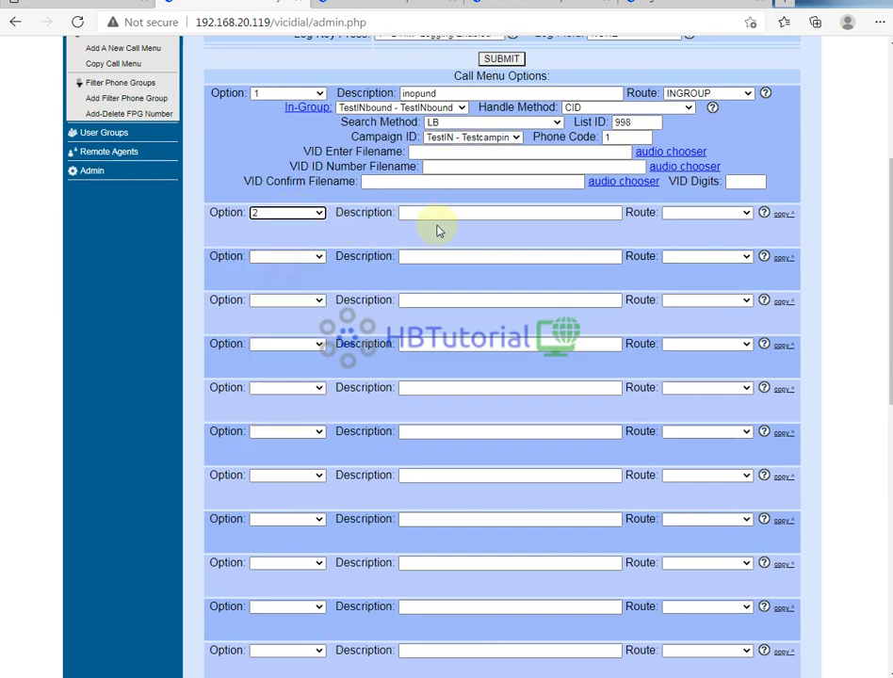
left_click(441, 213)
type("techsupport")
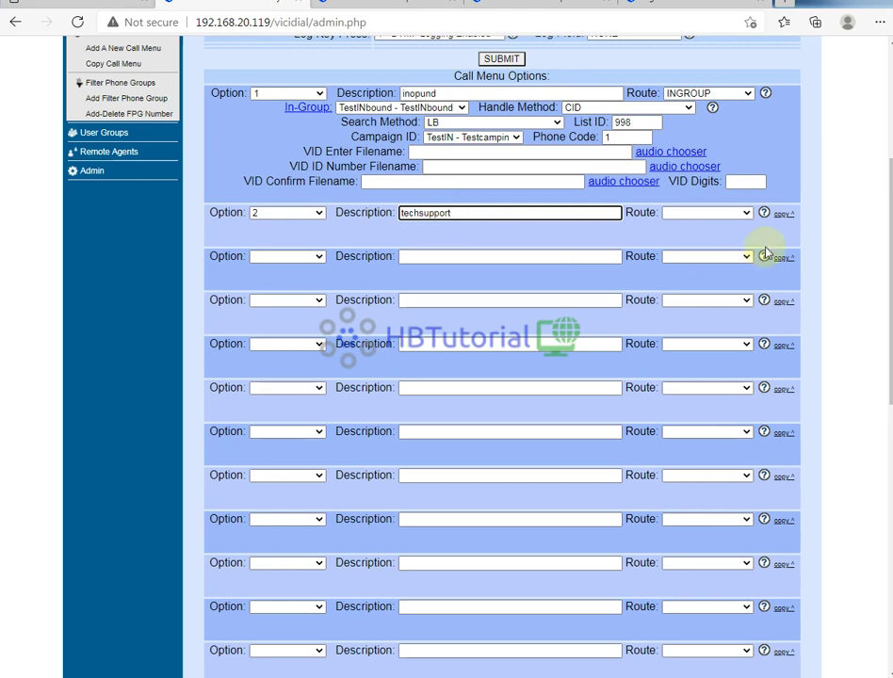
left_click(737, 214)
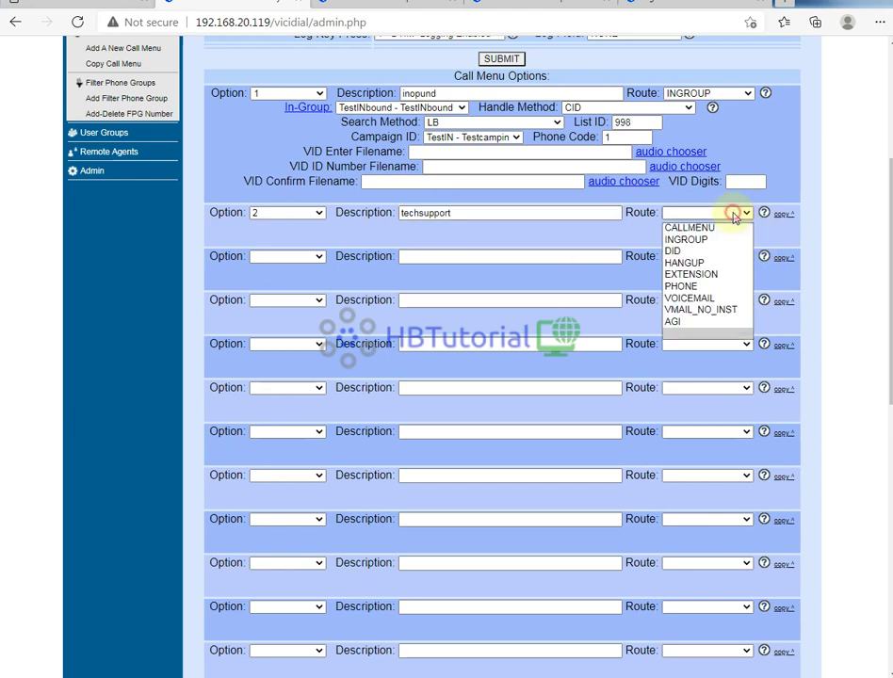
left_click(726, 241)
left_click(474, 256)
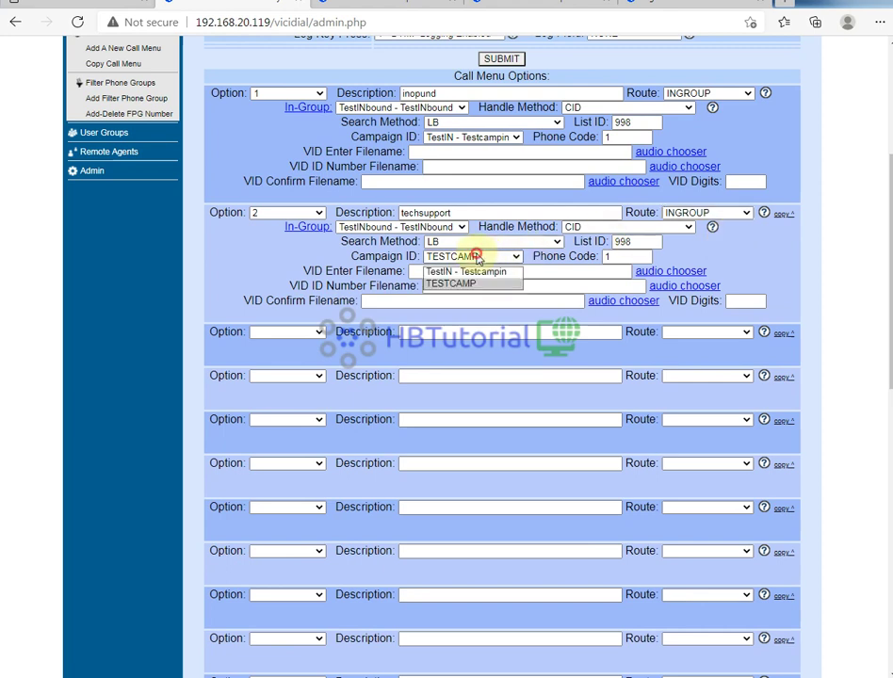
left_click(478, 284)
left_click(471, 256)
left_click(466, 271)
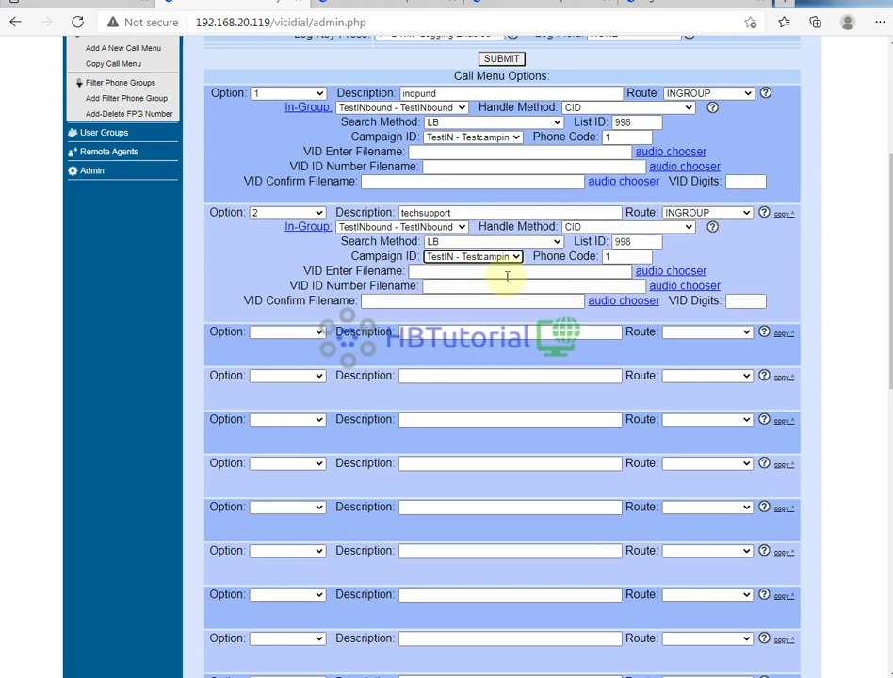
left_click(473, 258)
left_click(472, 258)
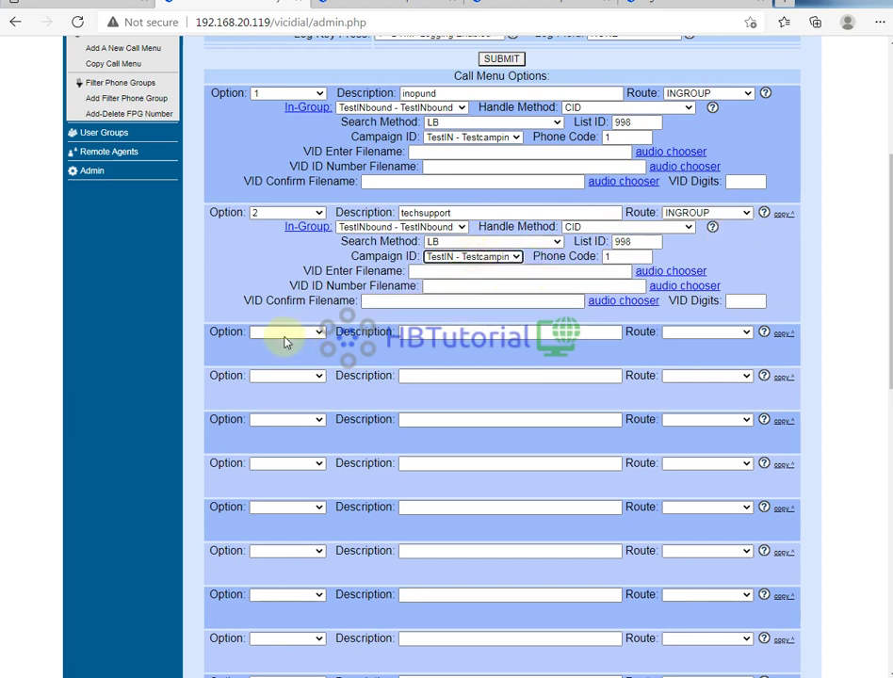
Configure option 3: key 3, description 'vm', route VOICEMAIL to box 8888.
left_click(280, 332)
left_click(259, 395)
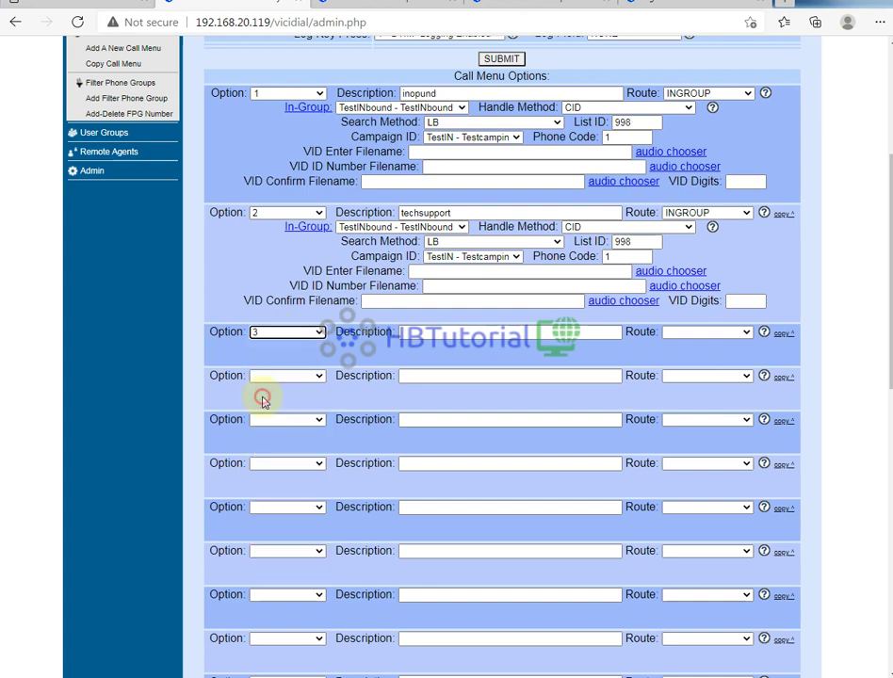
left_click(430, 329)
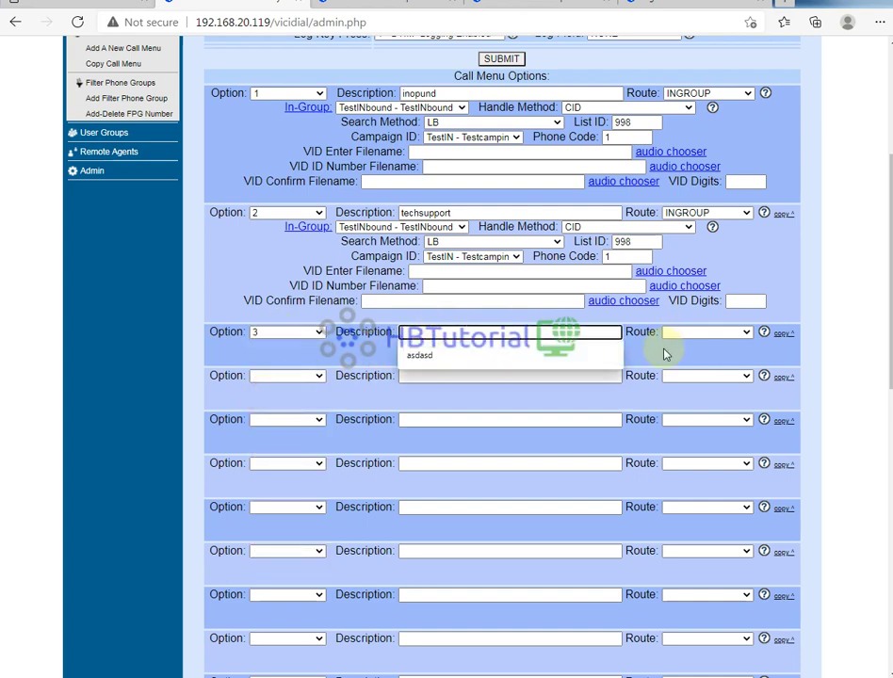
scroll(666, 350, "down", 1)
left_click(704, 235)
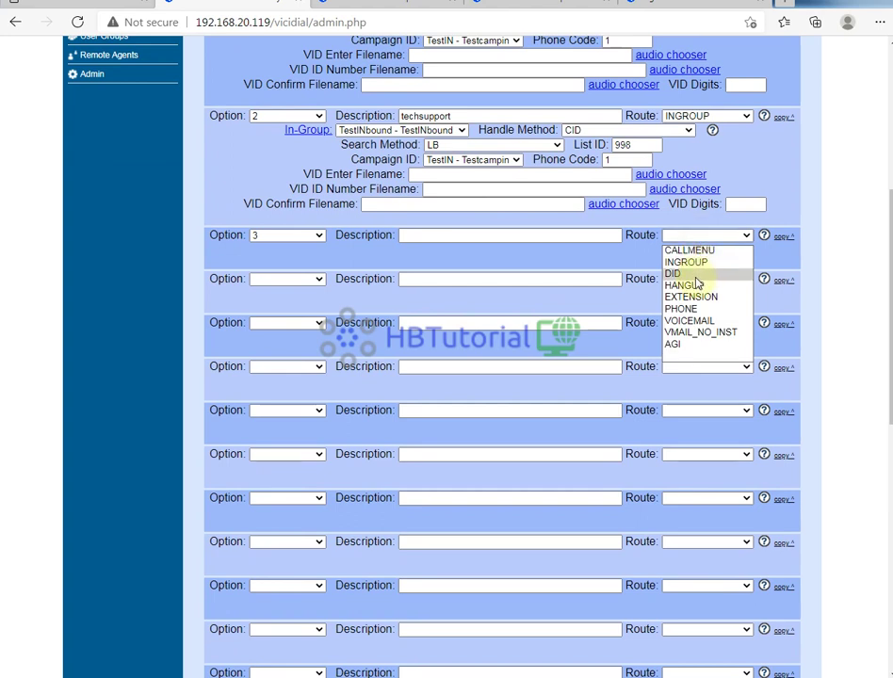
left_click(692, 320)
left_click(480, 249)
left_click(475, 271)
left_click(439, 235)
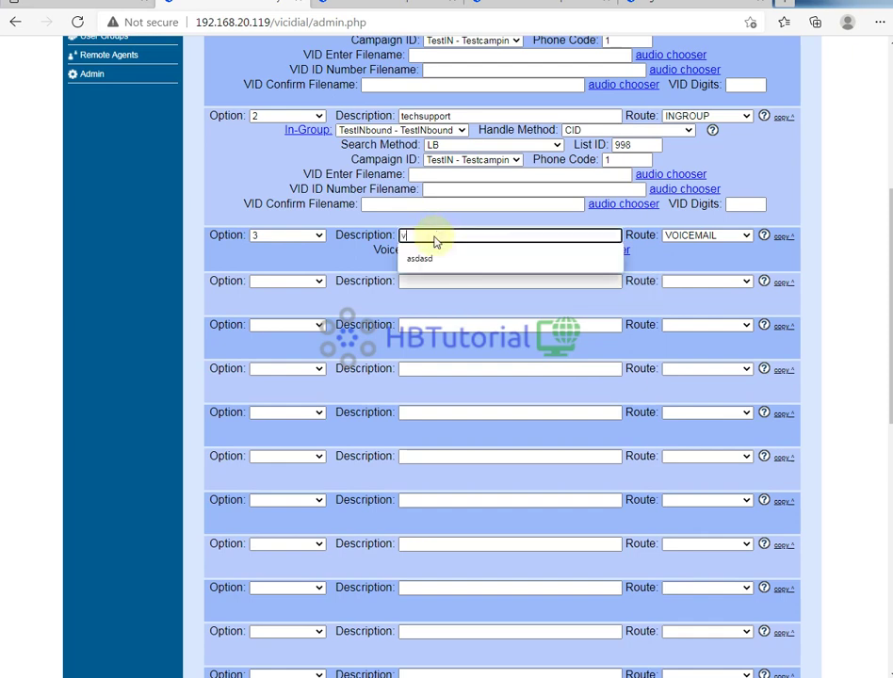
type("vm")
scroll(274, 271, "down", 5)
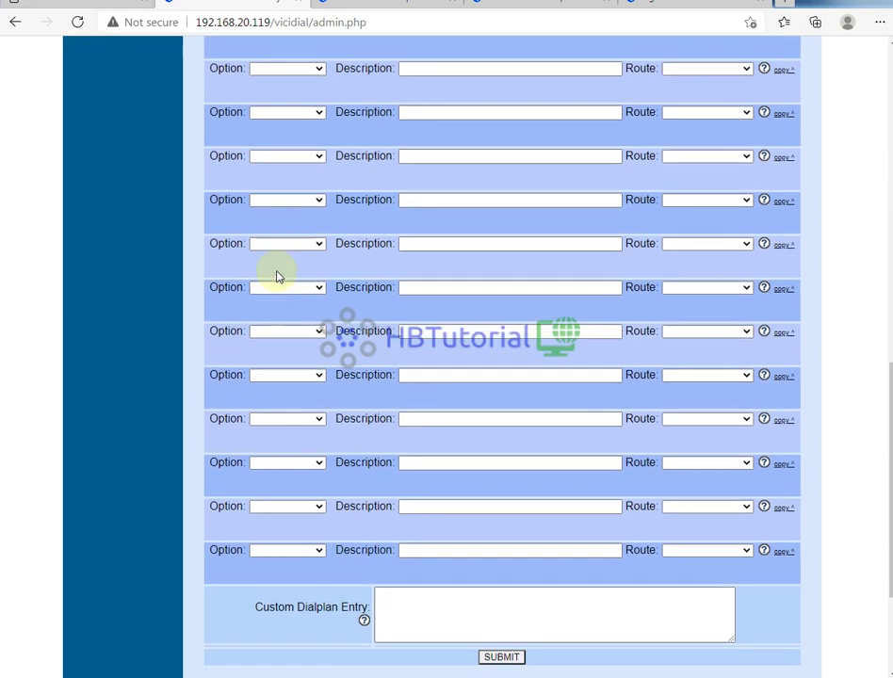
scroll(277, 276, "down", 3)
left_click_drag(249, 408, 411, 408)
left_click(411, 407)
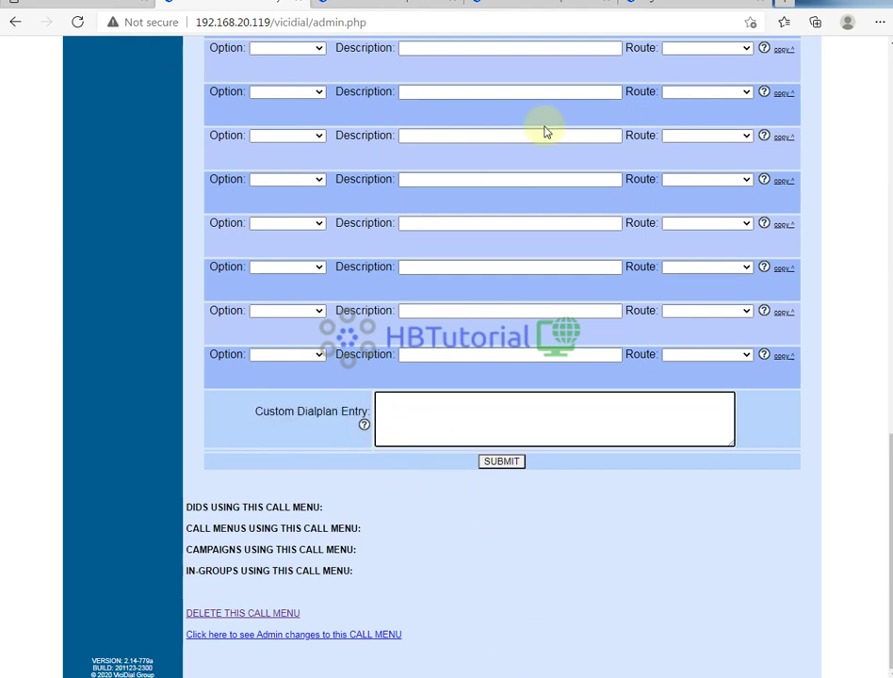
Paste the two exten lines (beep, then dialled extension) into Custom Dialplan Entry and submit TestMenu.
left_click(468, 418)
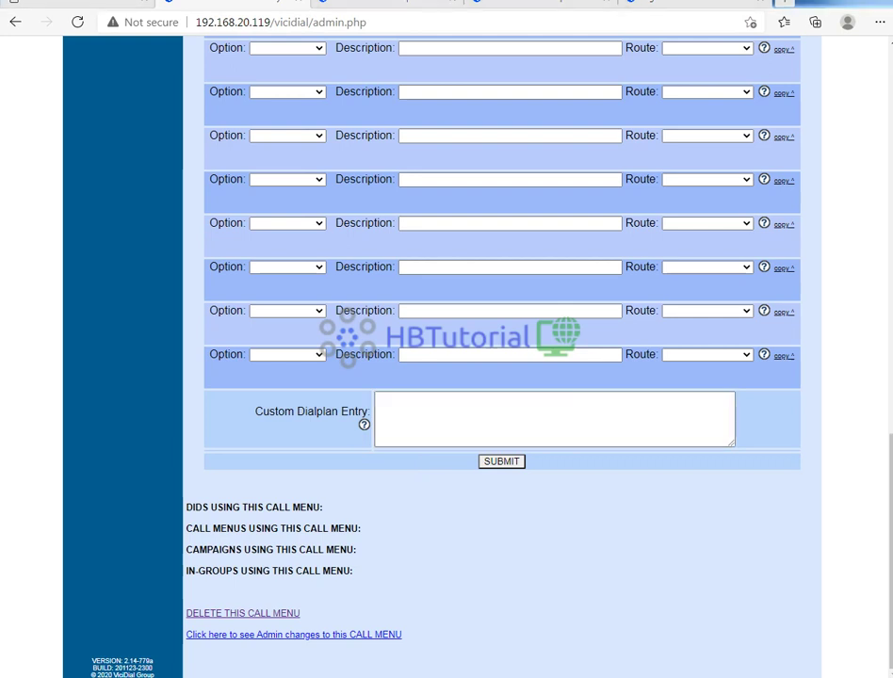
left_click(408, 395)
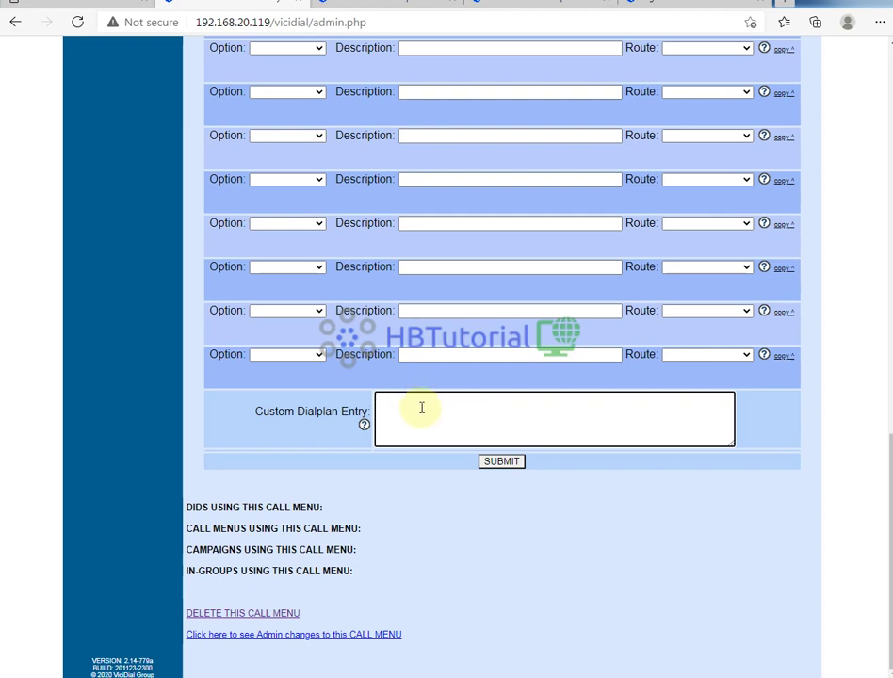
type("exten => _XXXX,1,Playback(/var/lib/asterisk/sounds/beep) exten => _XXXX,n,Goto(default,${EXTEN},1)")
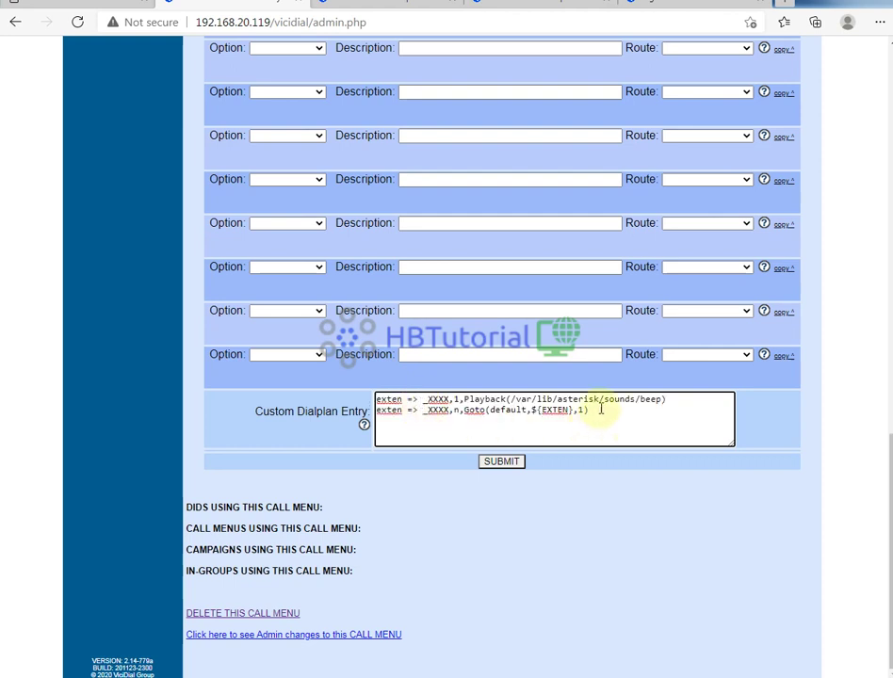
left_click_drag(377, 398, 361, 411)
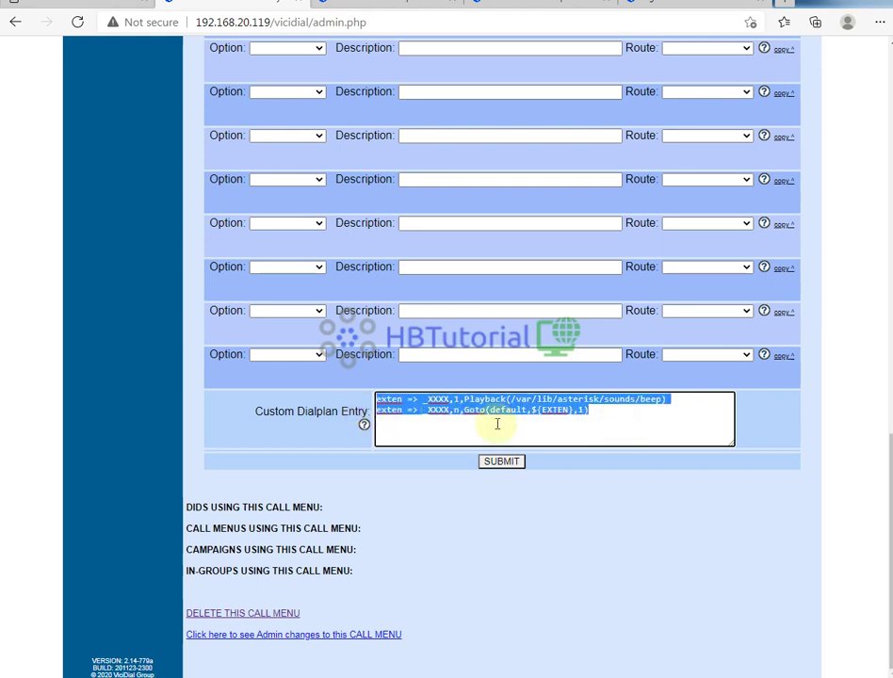
left_click(593, 413)
left_click_drag(603, 412, 364, 404)
left_click(607, 422)
left_click(501, 462)
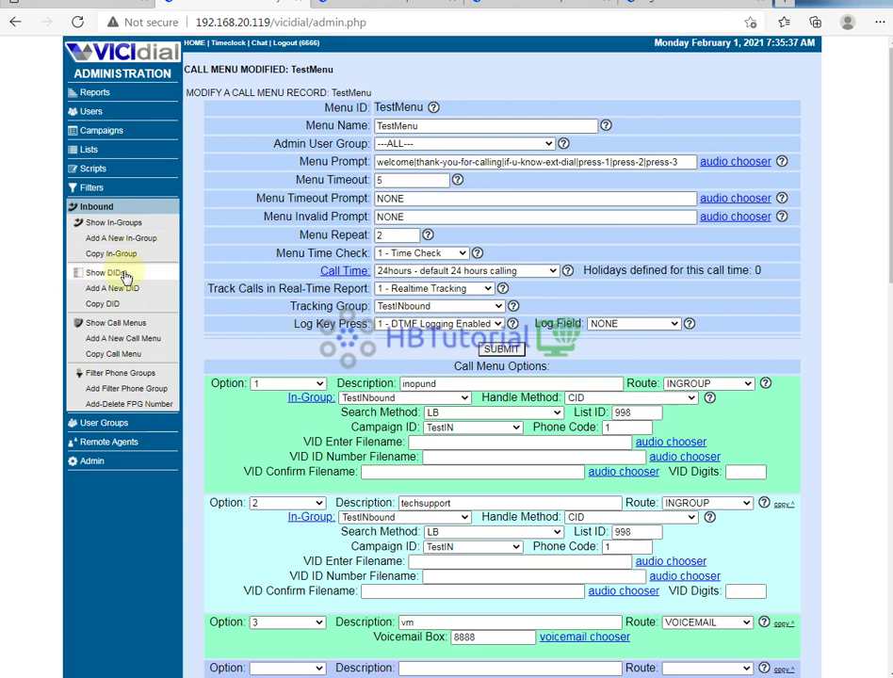
left_click(95, 274)
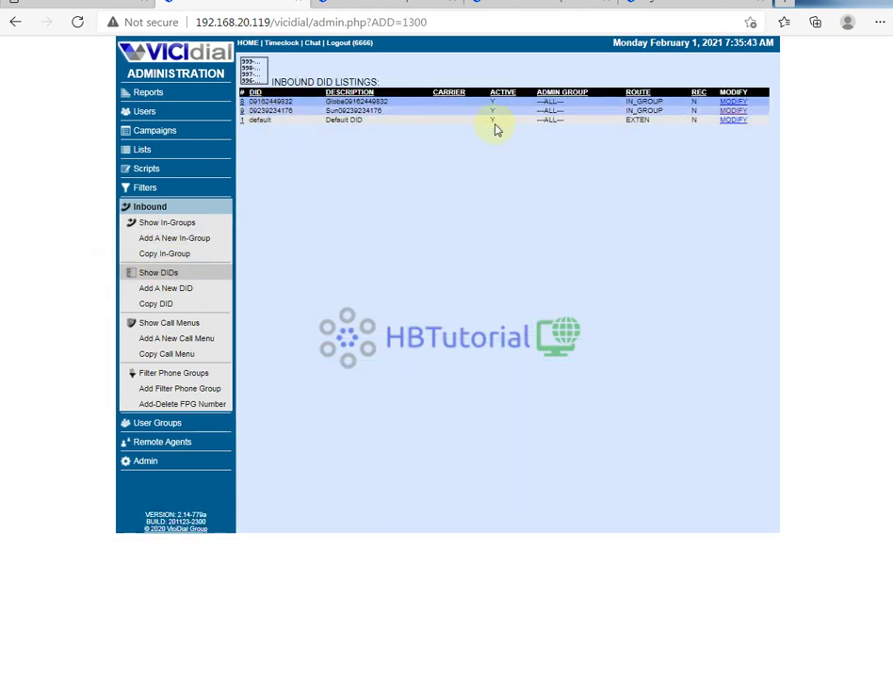
left_click(657, 111)
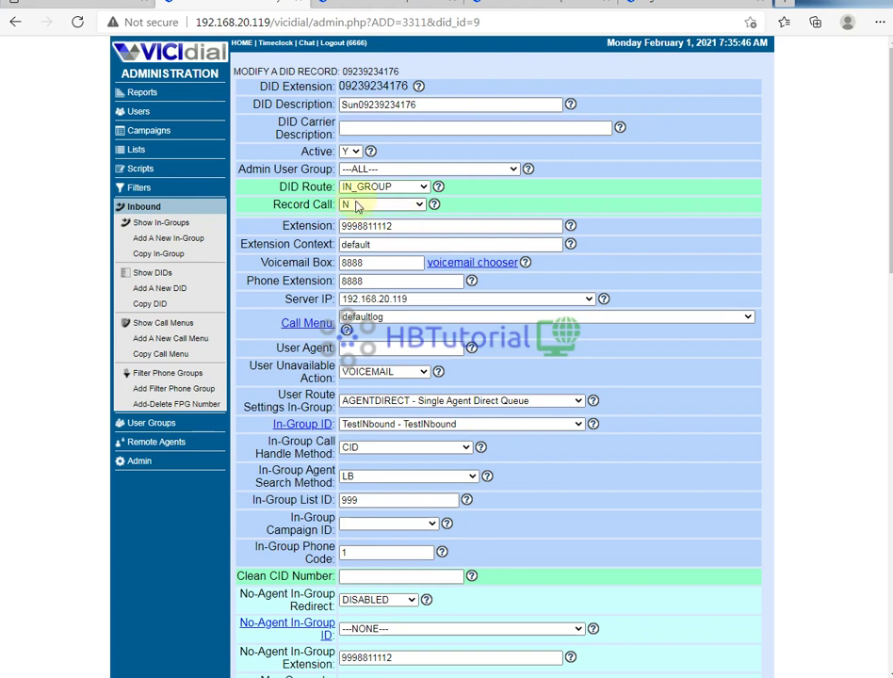
left_click_drag(255, 185, 334, 183)
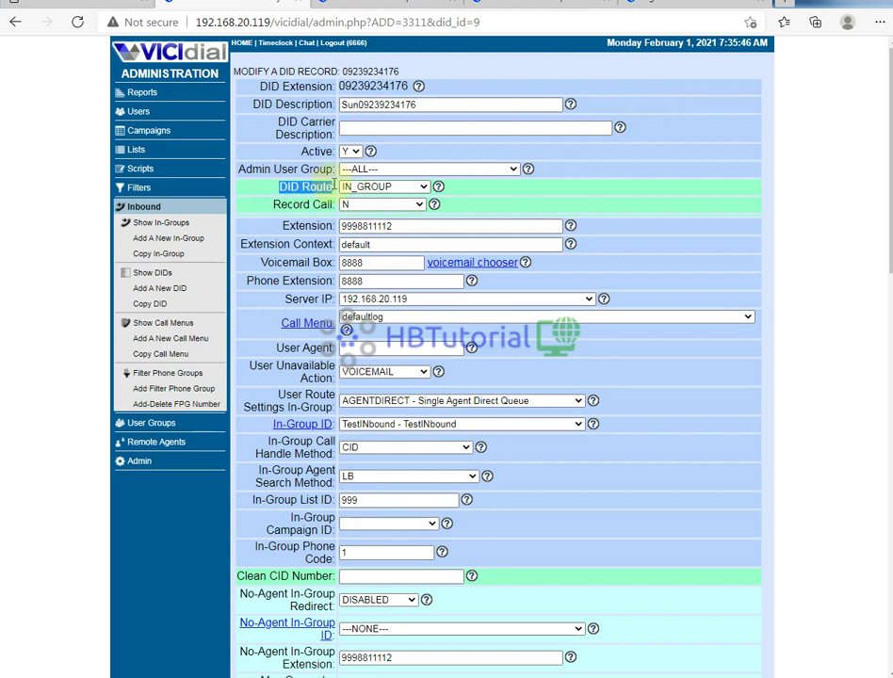
left_click(368, 186)
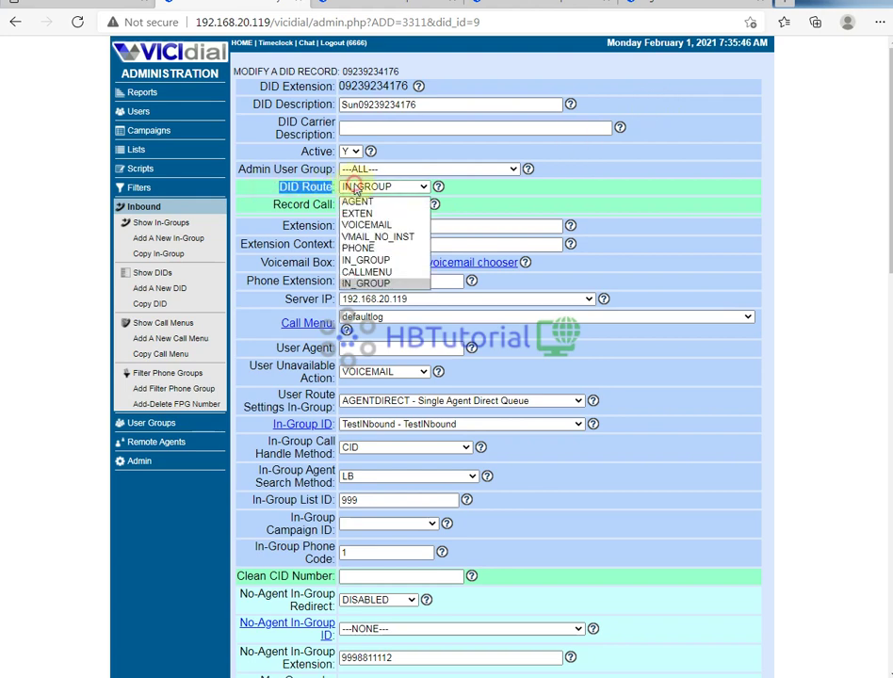
left_click(373, 272)
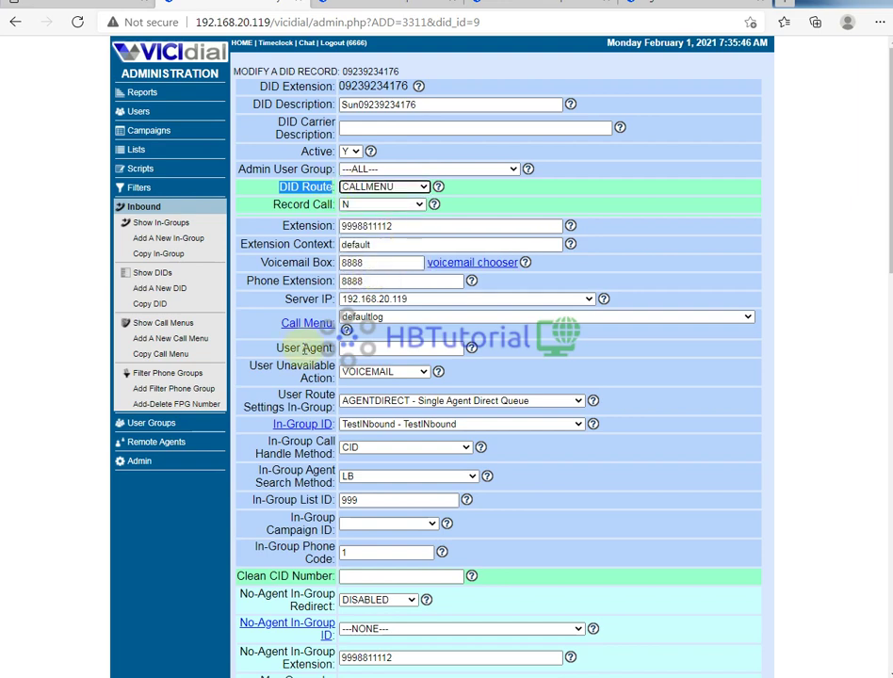
scroll(391, 297, "down", 2)
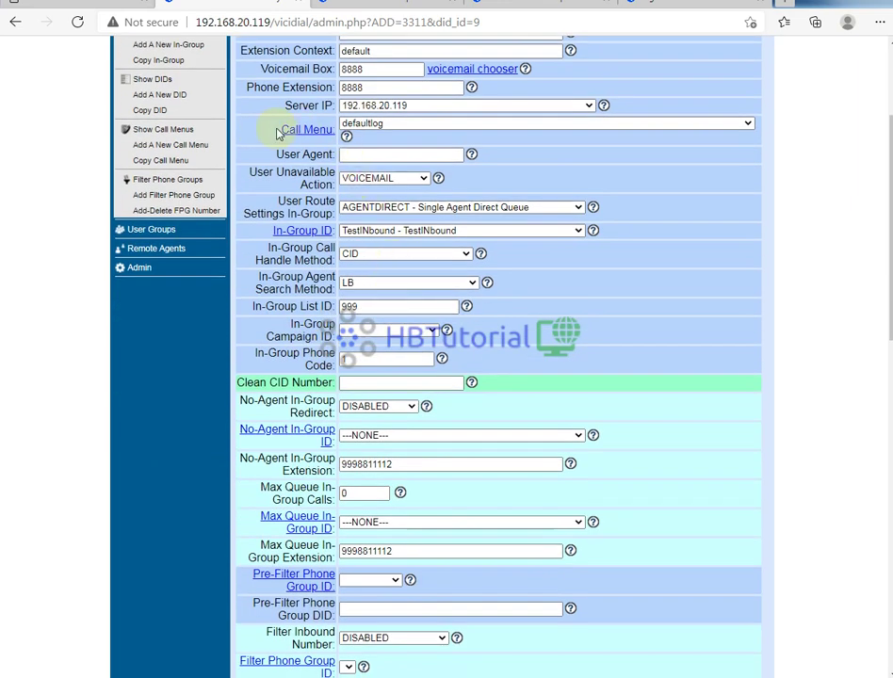
left_click(393, 124)
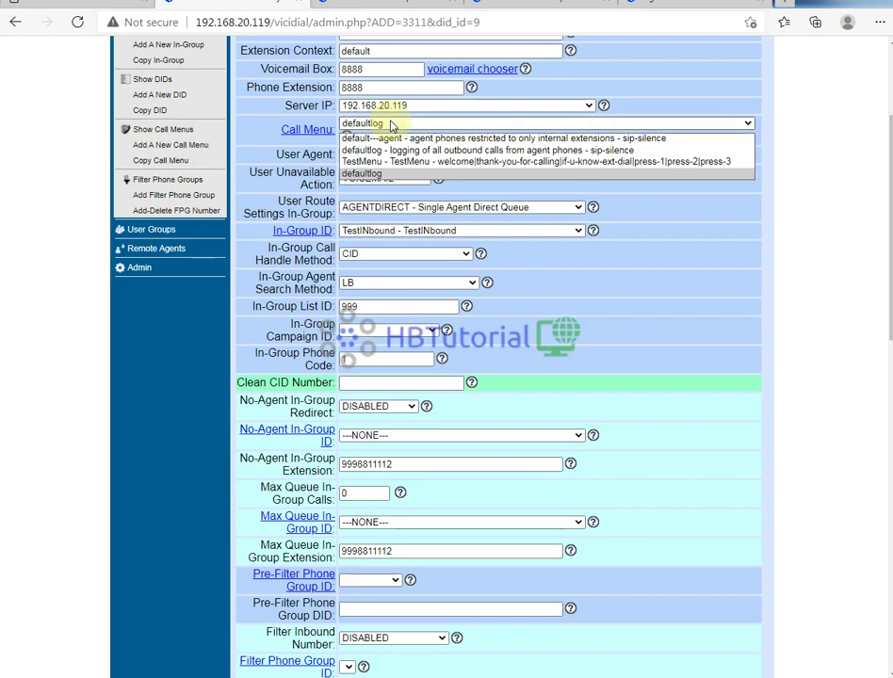
left_click(384, 161)
scroll(604, 496, "down", 10)
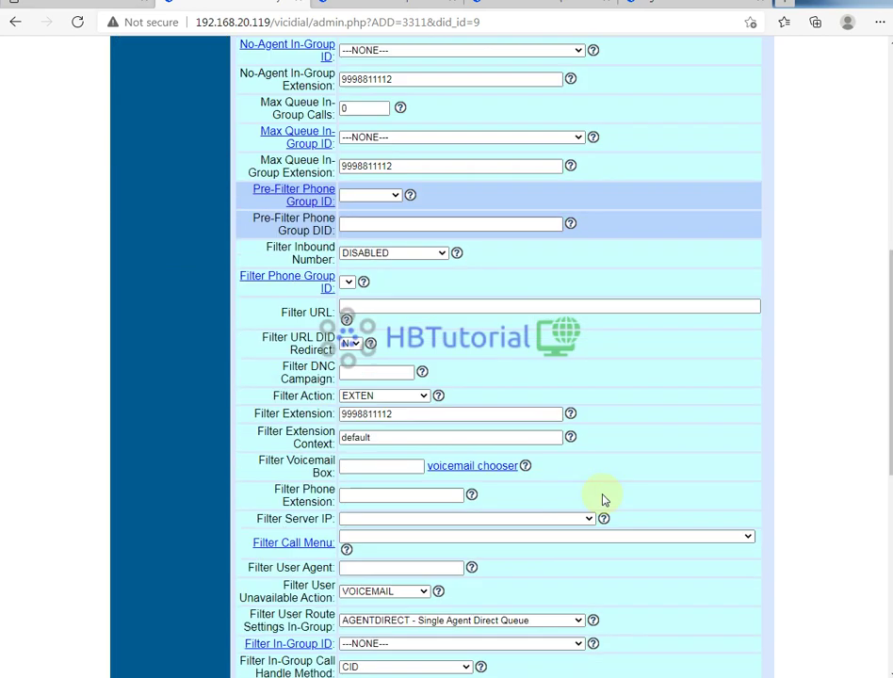
left_click(514, 363)
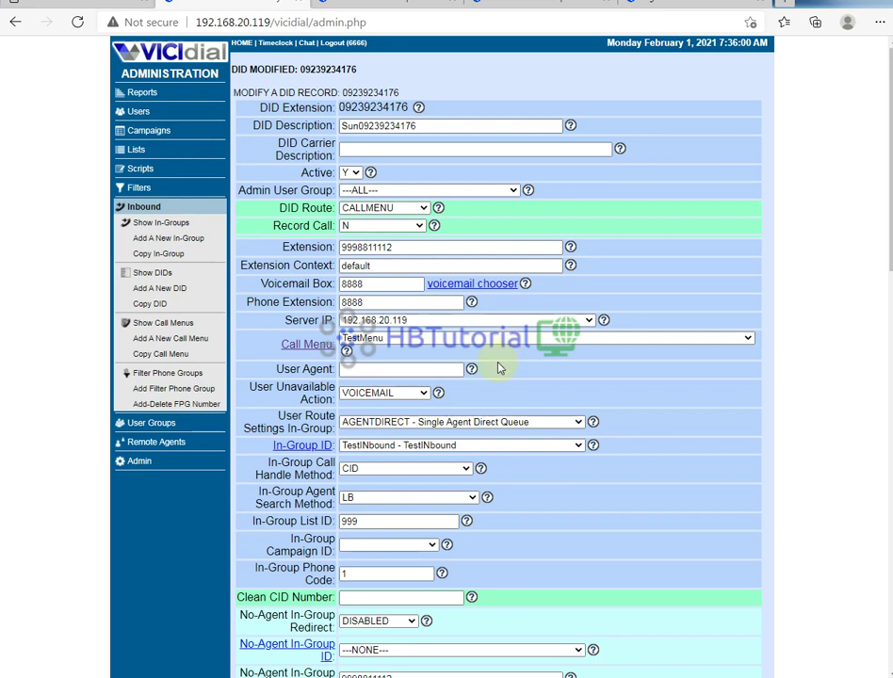
key("alt+Tab")
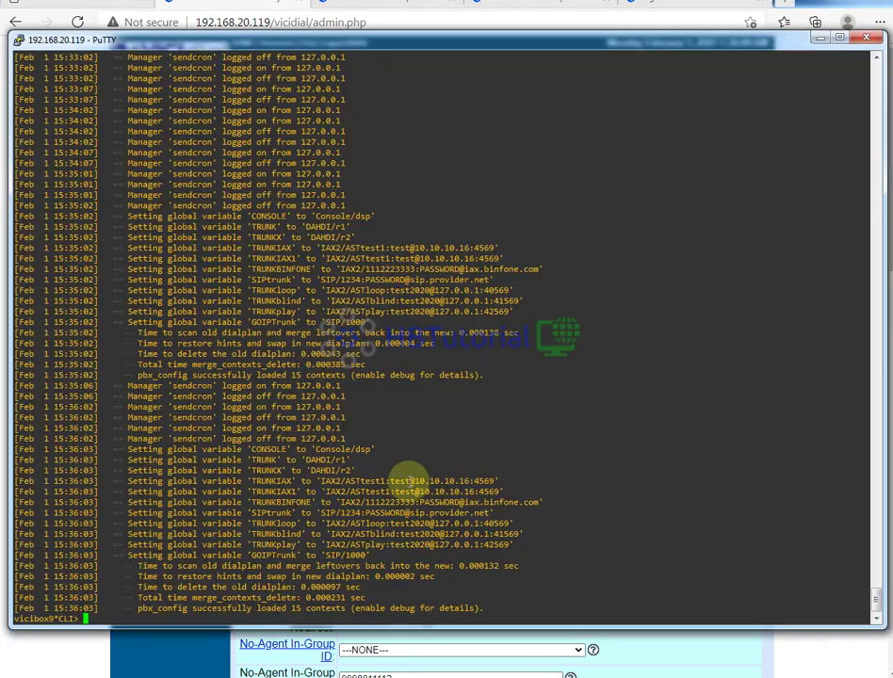
Run 'reload' and 'dialplan reload' in the Asterisk CLI.
left_click_drag(115, 280, 698, 530)
left_click(730, 496)
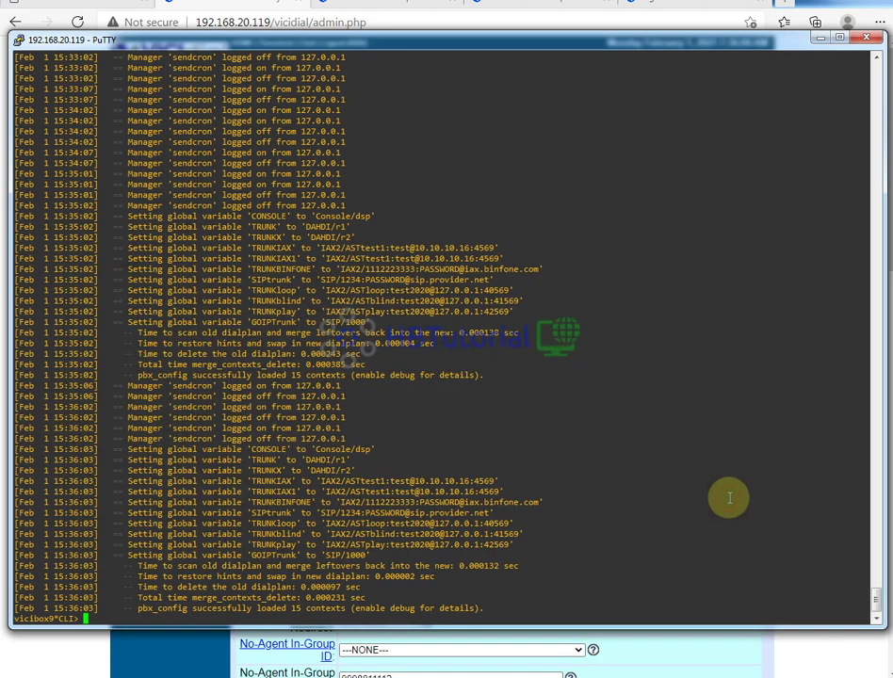
type("reload")
key("Return")
type("dialplan reload")
key("Return")
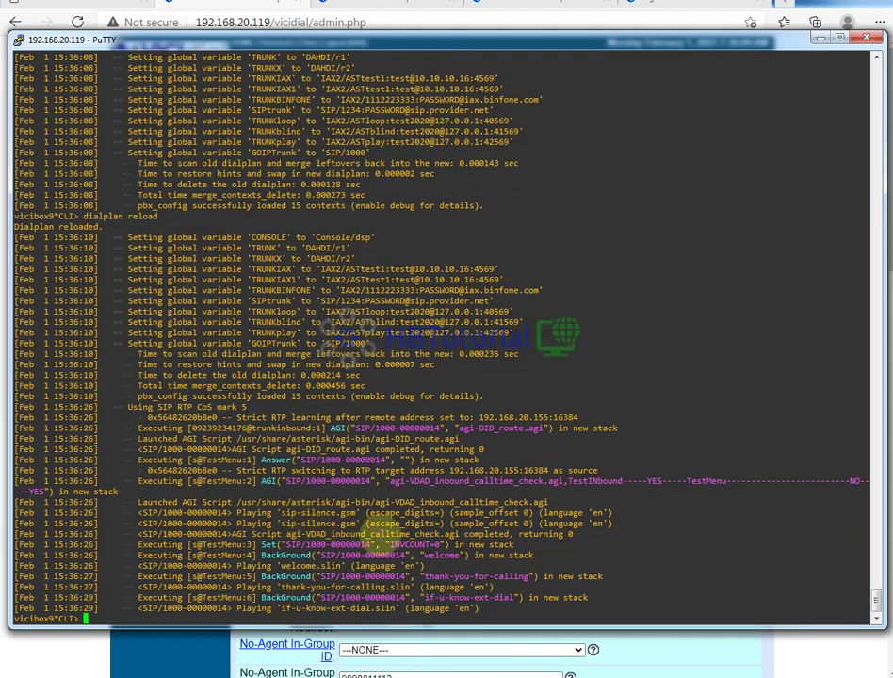
Check the test call log for the if-u-know-ext-dial playback and keypress 1 lines.
left_click_drag(287, 578, 344, 579)
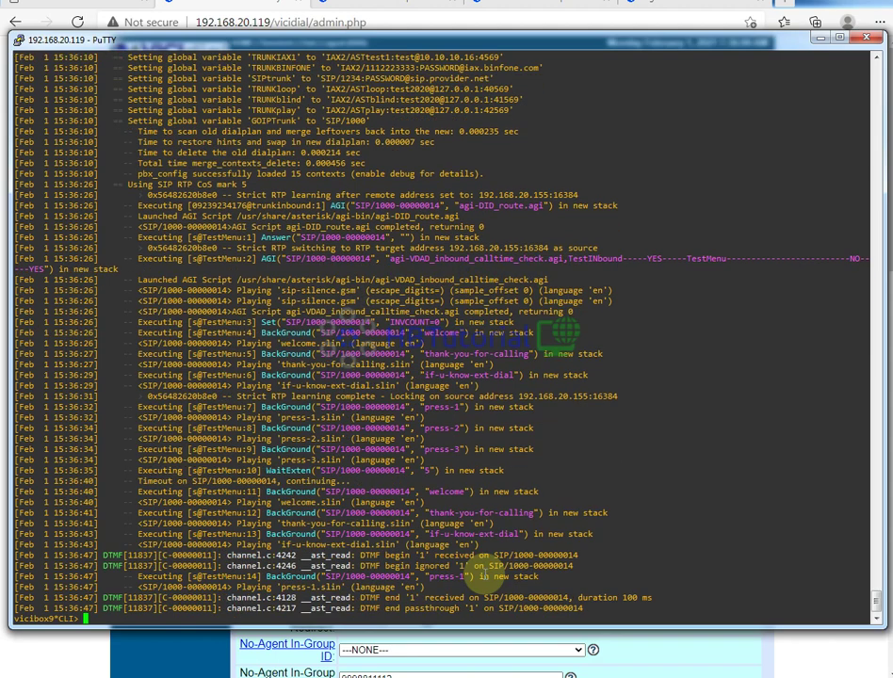
left_click_drag(579, 608, 366, 585)
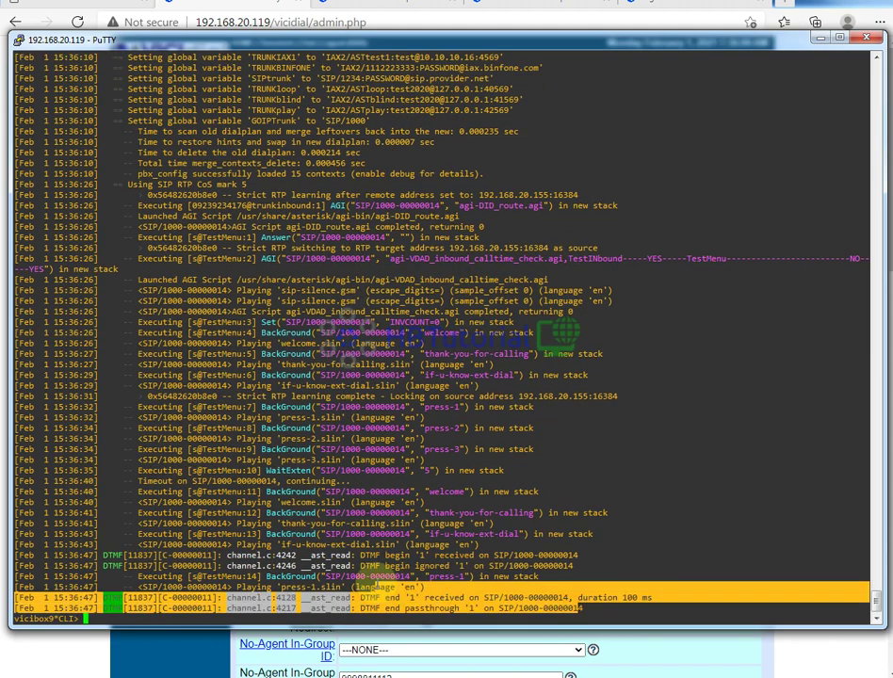
left_click(737, 648)
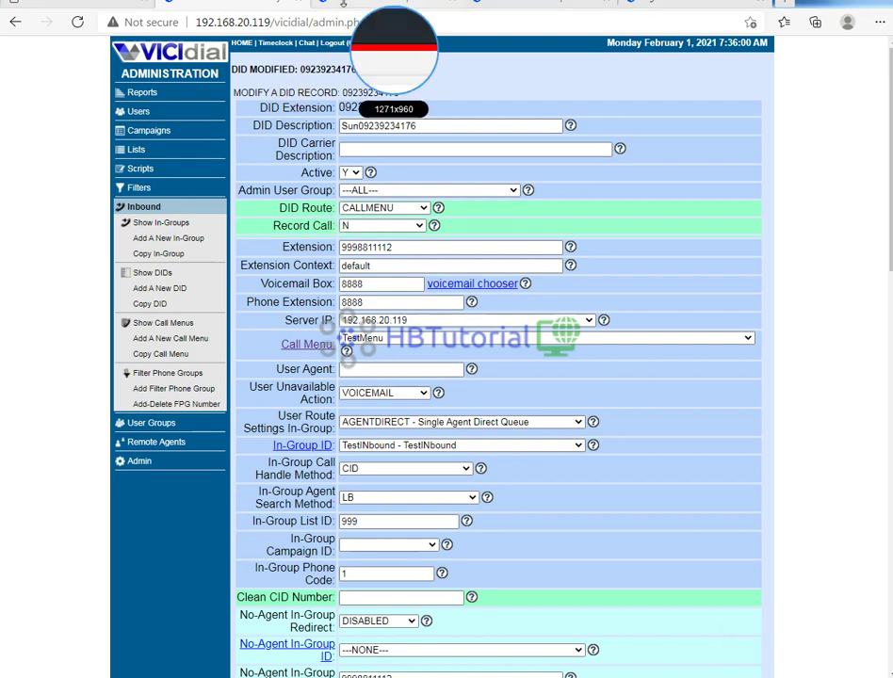
left_click(345, 8)
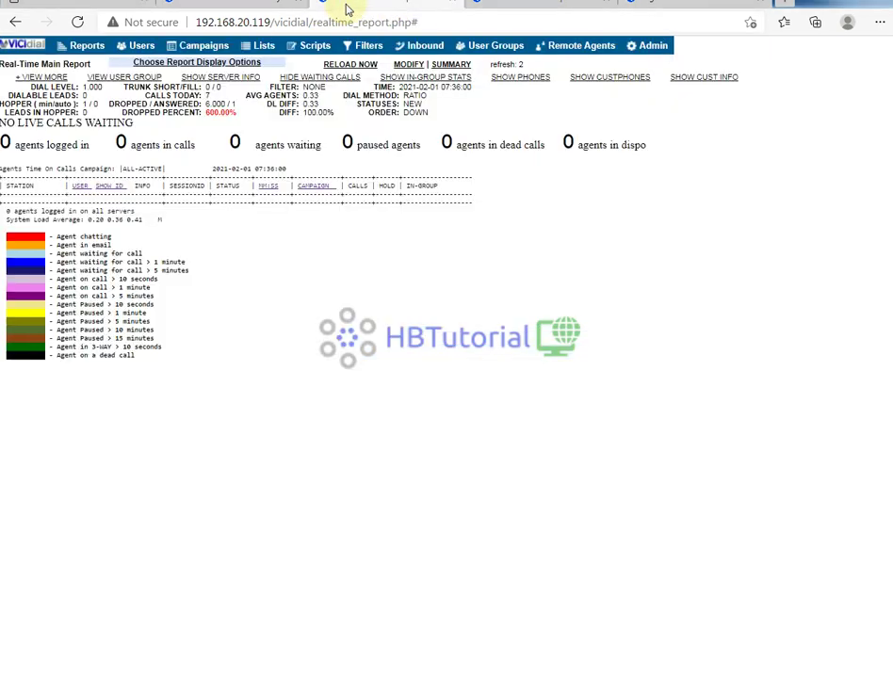
left_click(345, 67)
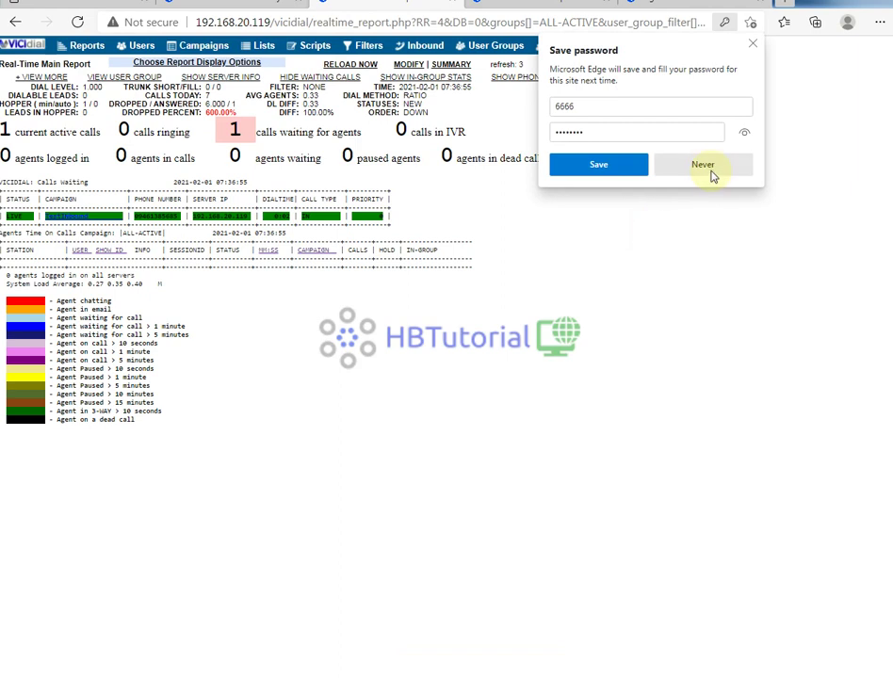
left_click(711, 175)
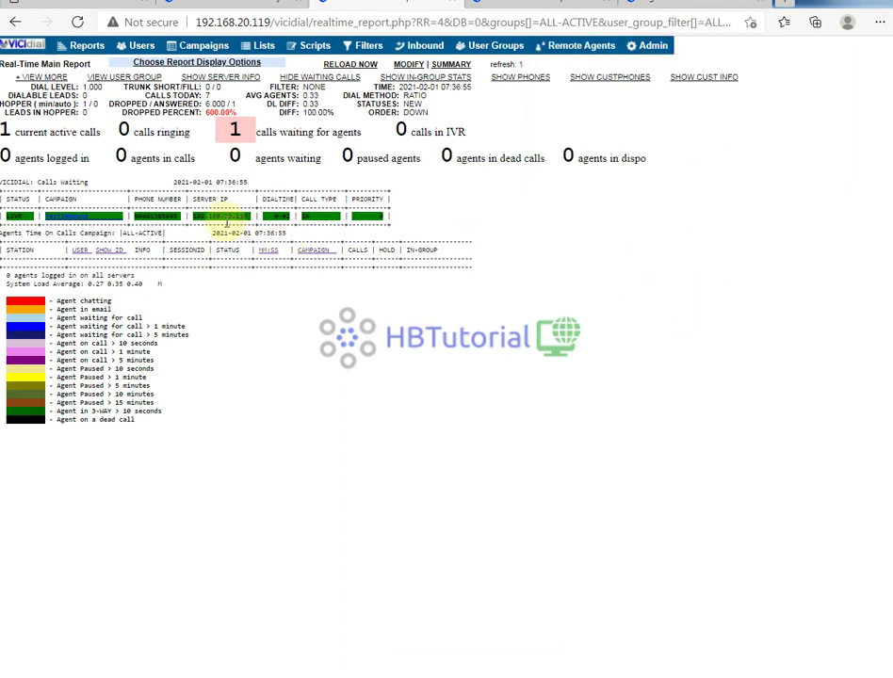
left_click_drag(233, 125, 468, 239)
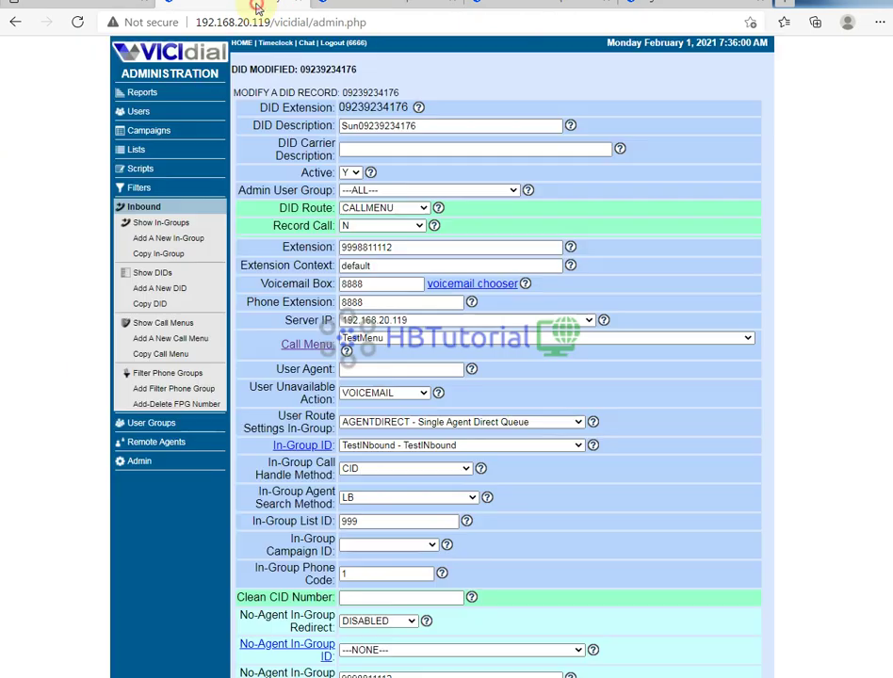
left_click(255, 4)
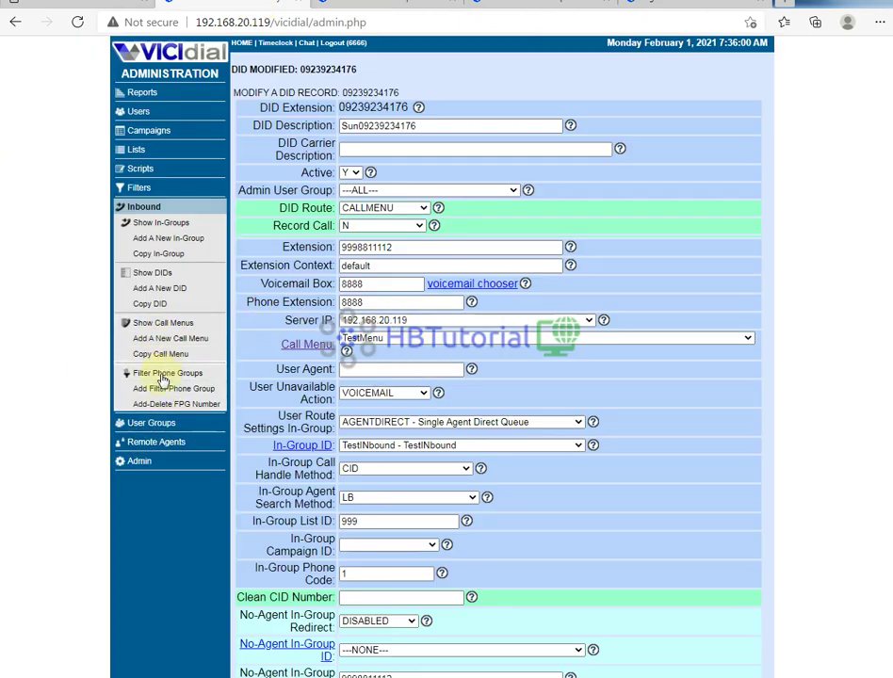
Open TestMenu from Show Call Menus and review its press-2 prompt entry and three options.
left_click(168, 329)
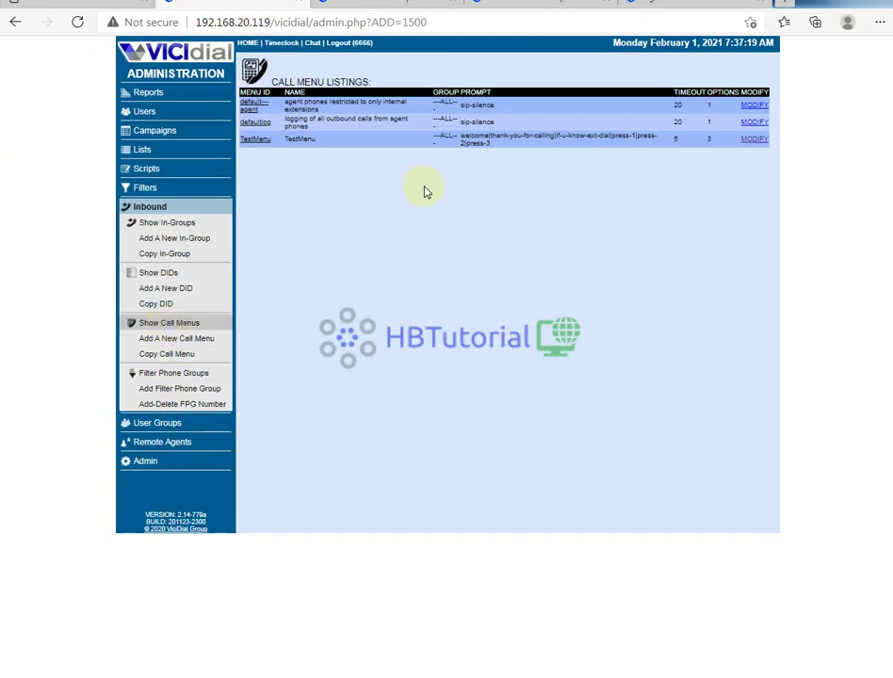
left_click(254, 140)
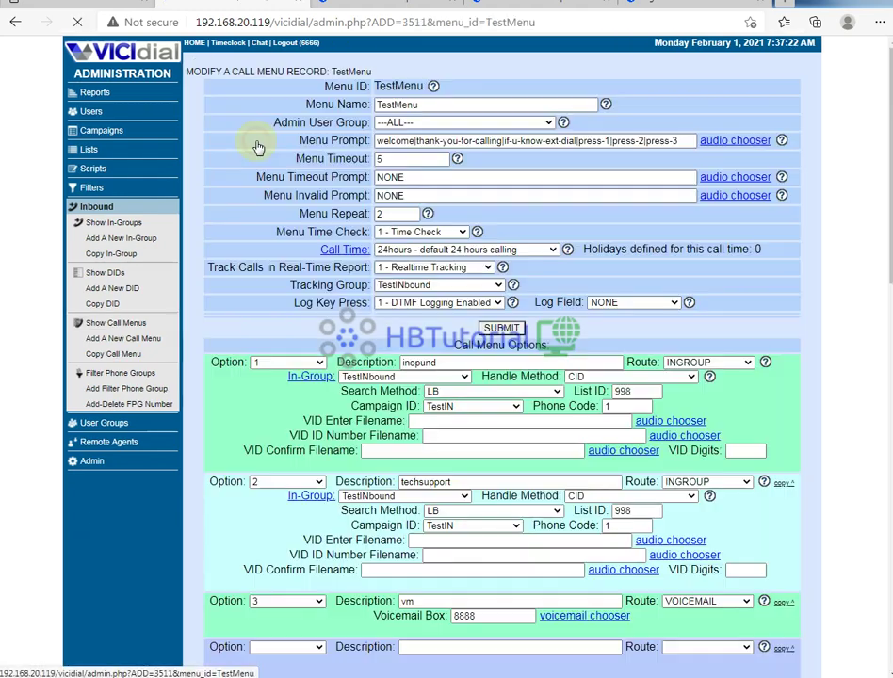
left_click_drag(611, 141, 620, 141)
left_click(639, 141)
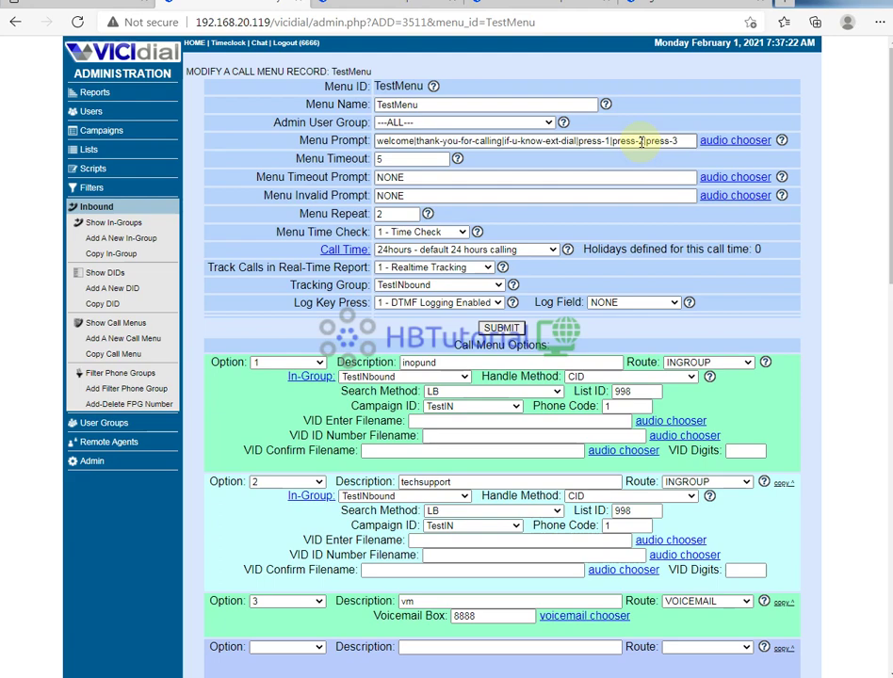
scroll(590, 250, "down", 5)
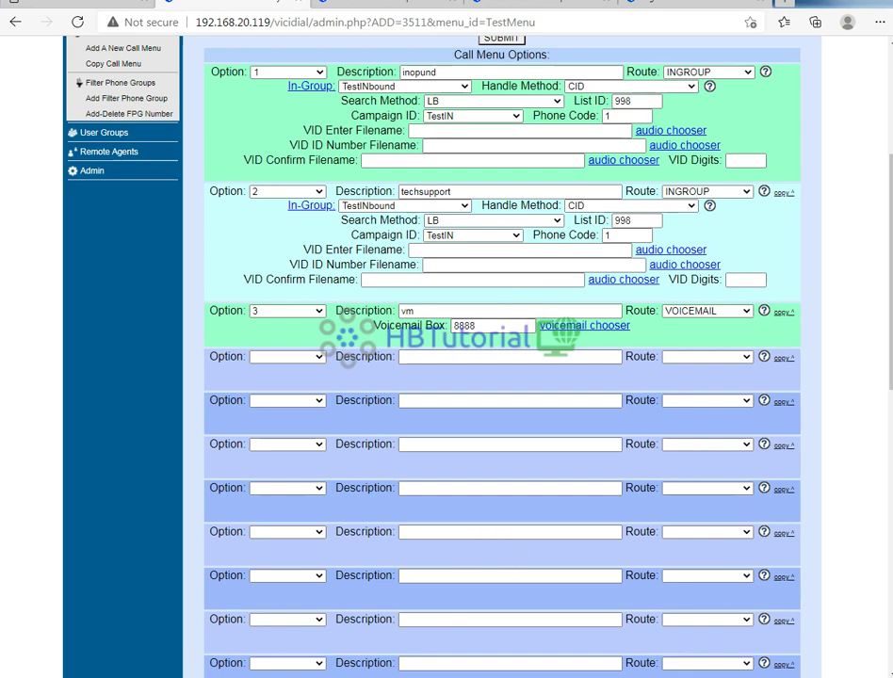
key("alt+Tab")
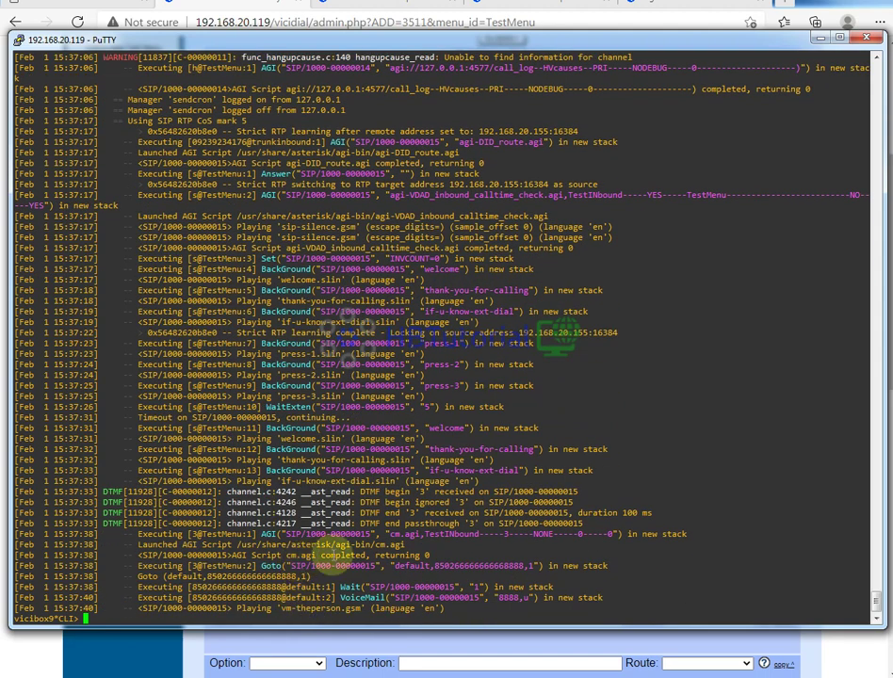
Mark the latest Asterisk log lines showing the call dialling voicemail extension 8888, then return to the browser.
left_click_drag(408, 612, 685, 498)
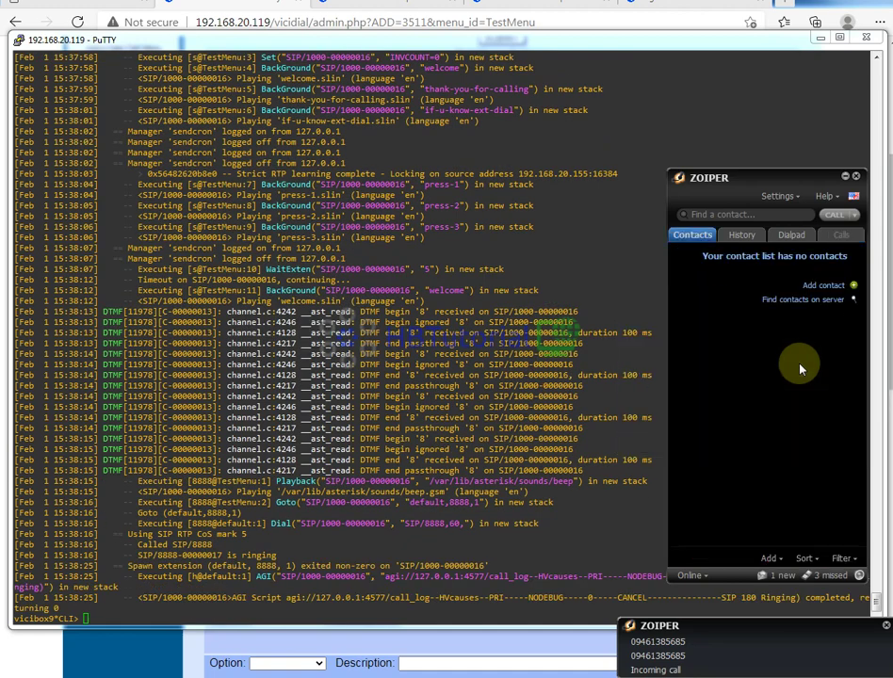
left_click(155, 634)
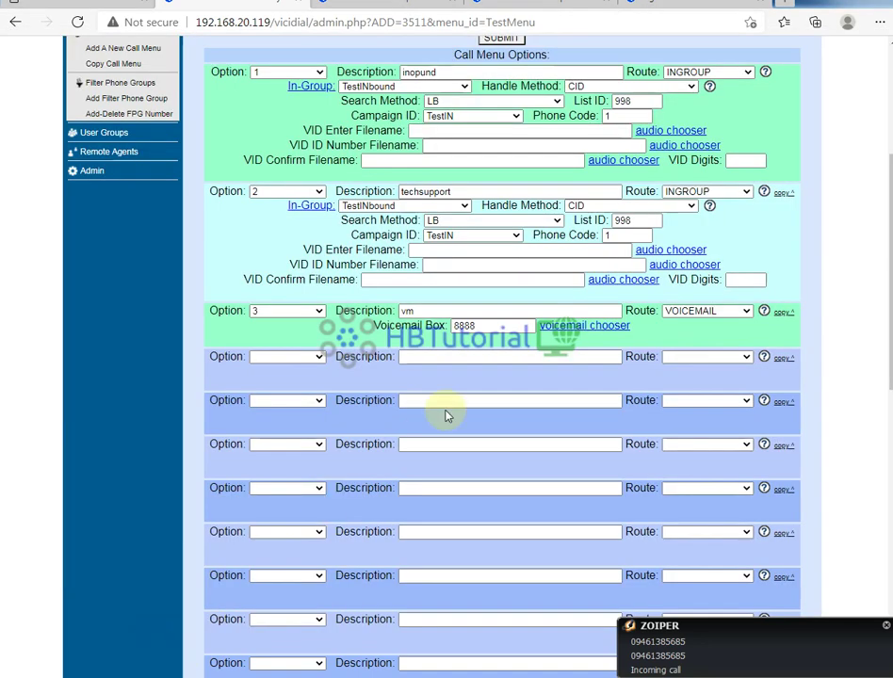
scroll(446, 415, "up", 5)
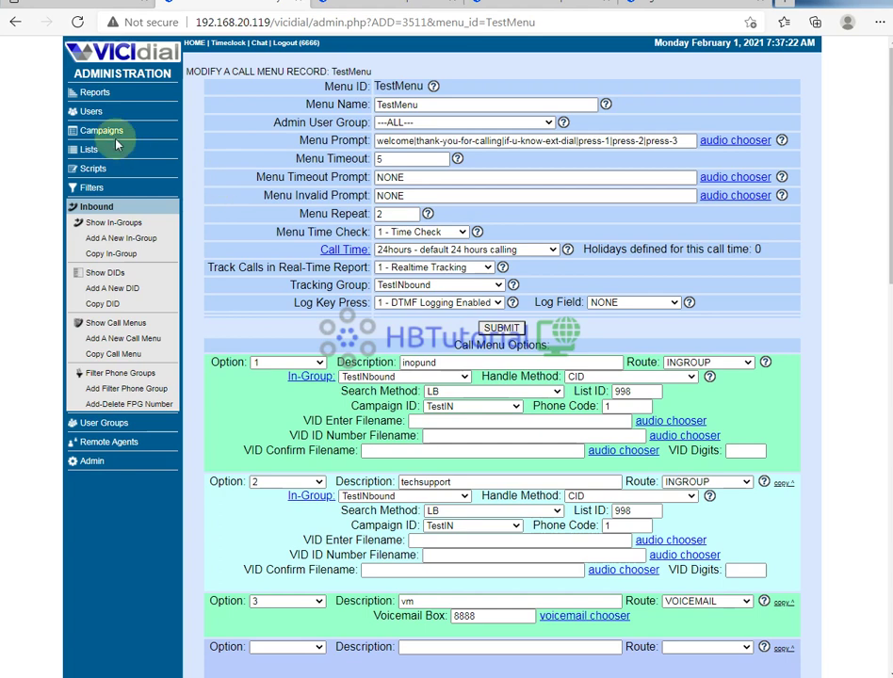
left_click(106, 272)
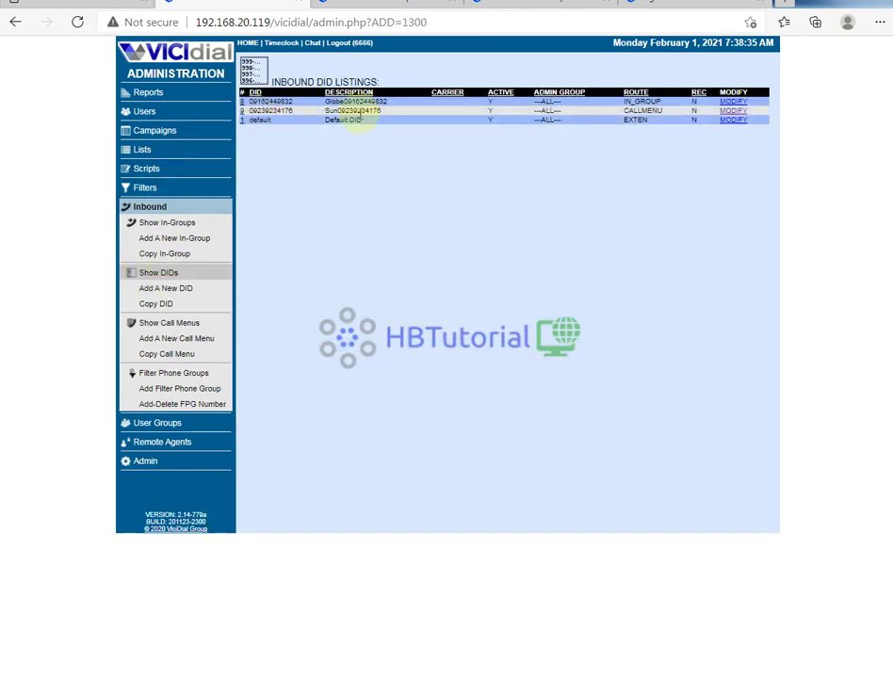
left_click(648, 109)
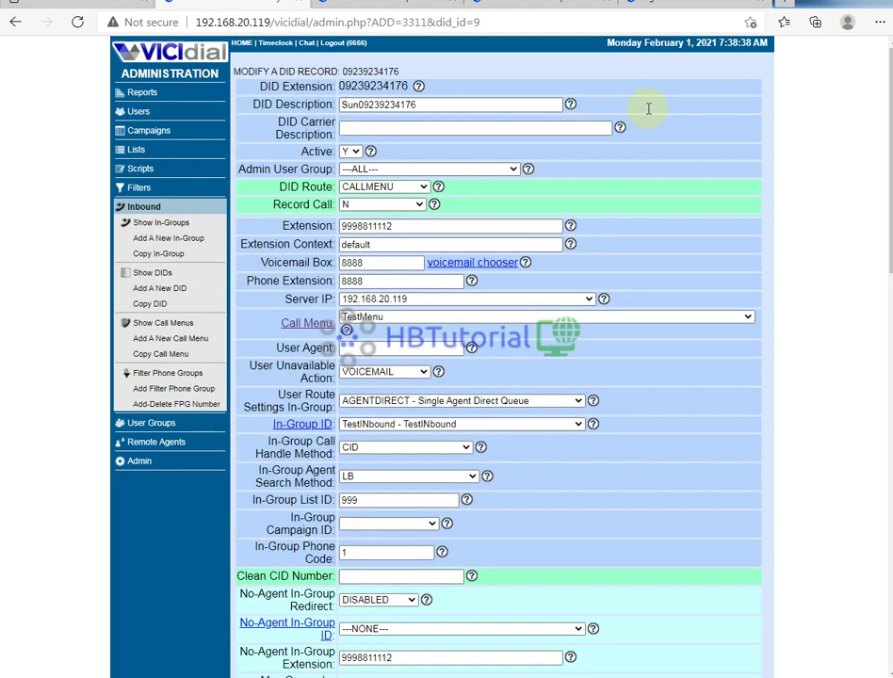
Check the DID's Call Menu route to TestMenu and Record Call setting, then return to the admin summary.
double_click(275, 188)
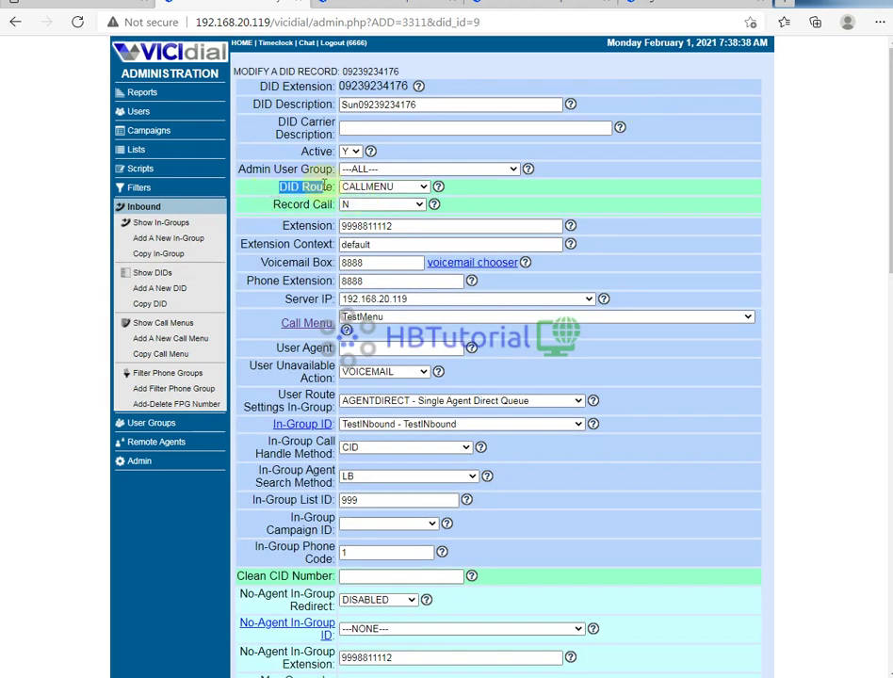
triple_click(521, 202)
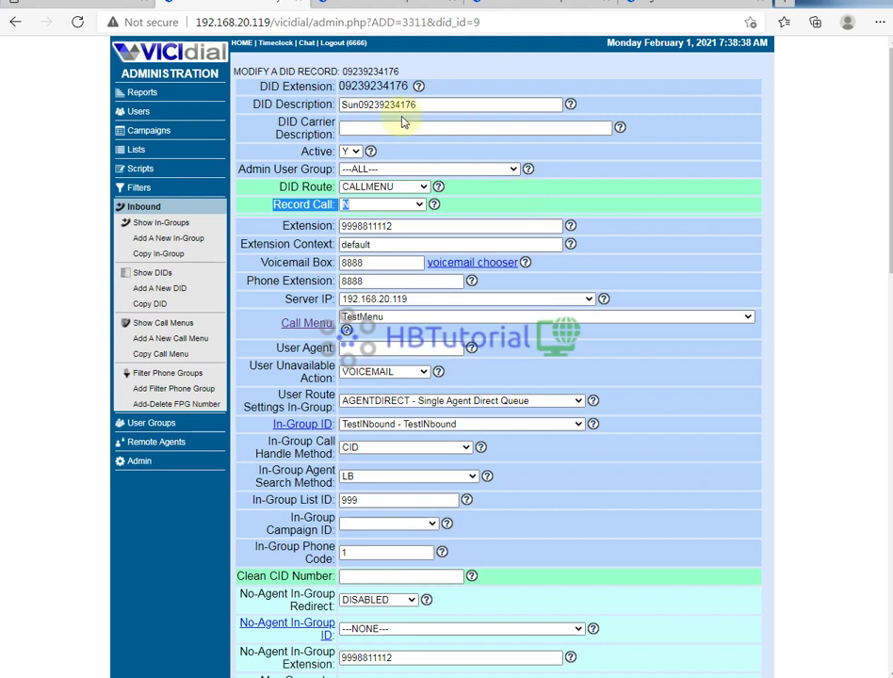
left_click(456, 203)
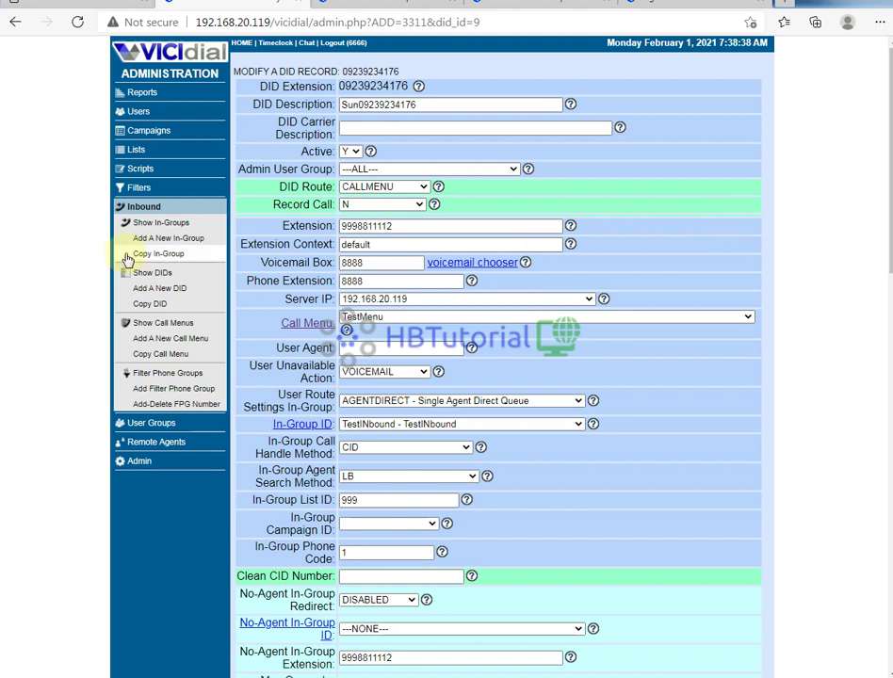
left_click(137, 52)
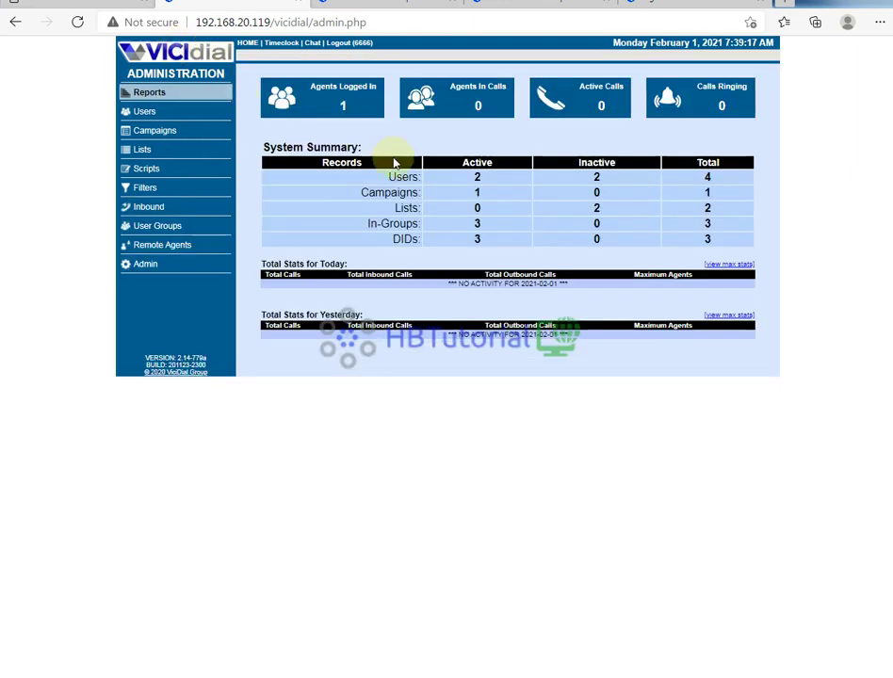